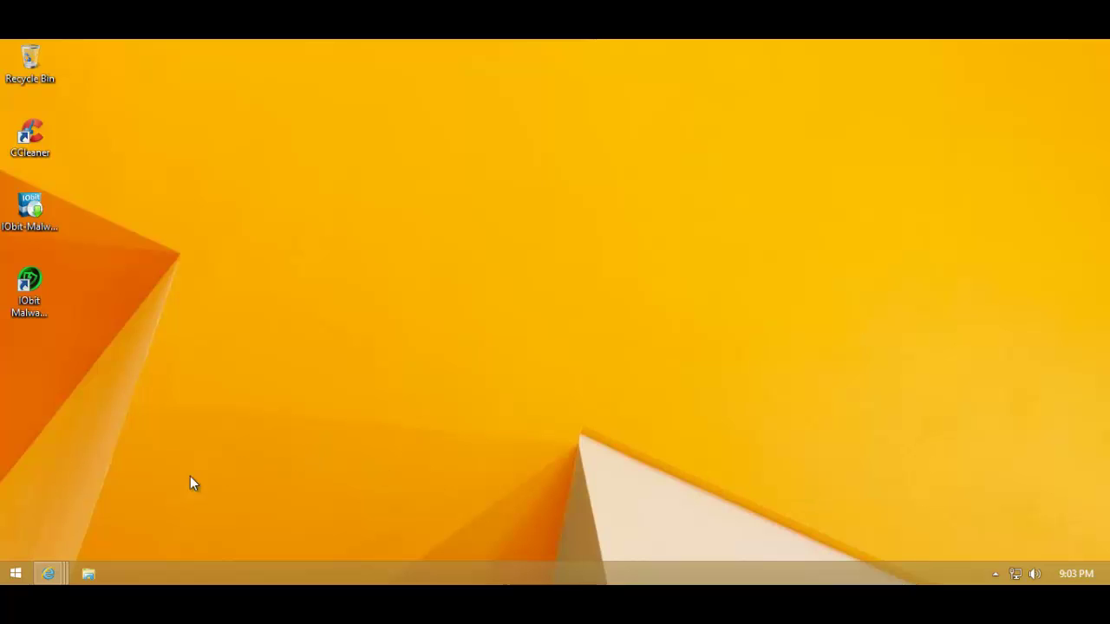
Step: Examine the Free versus Pro feature comparison and upgrade offer on the IObit Malware Fighter installation thank-you page in Internet Explorer
mouse_move(50, 566)
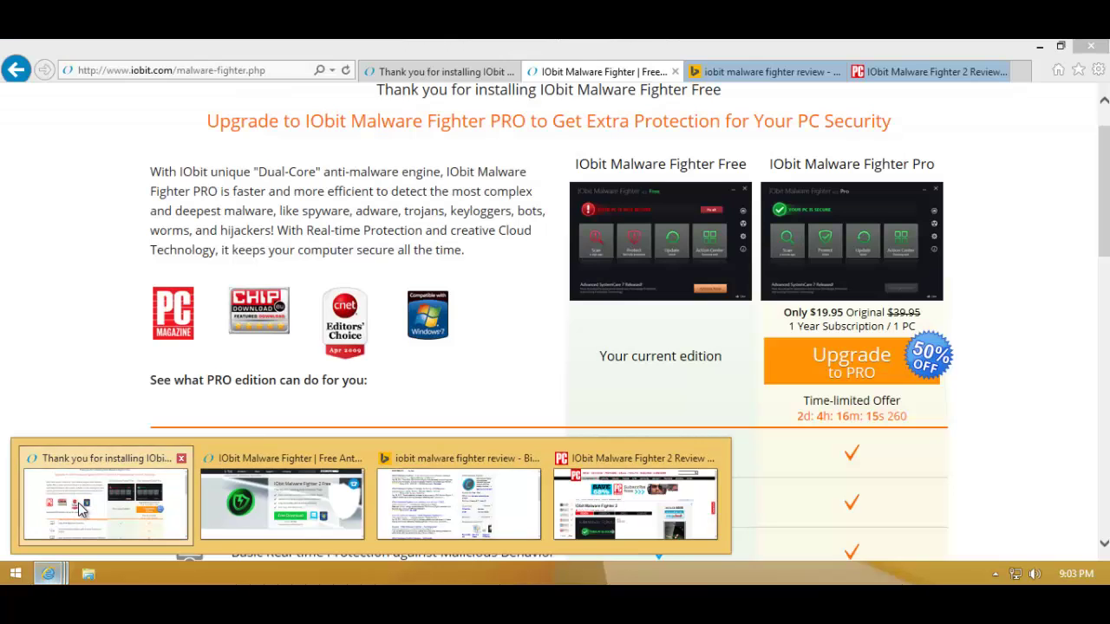
left_click(78, 507)
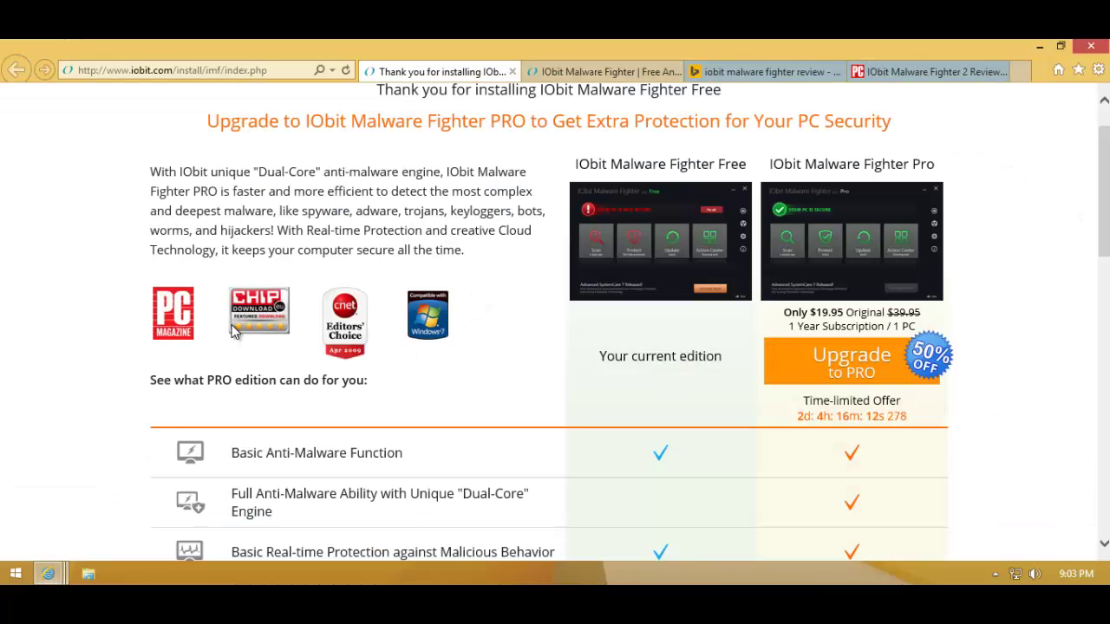
scroll(227, 327, "down", 5)
scroll(217, 321, "down", 2)
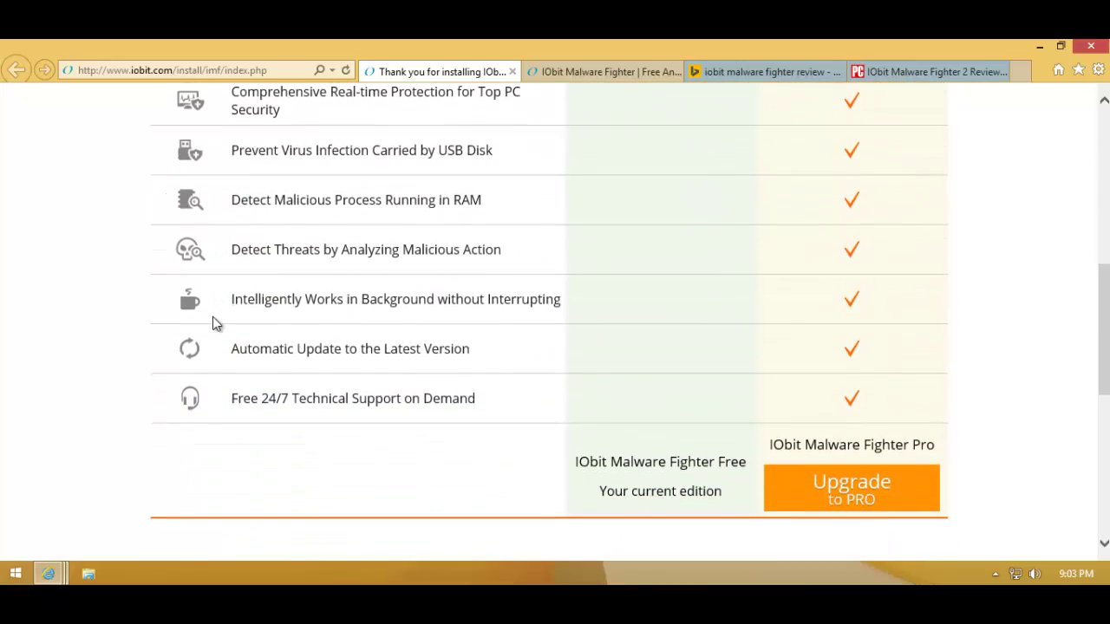
scroll(297, 335, "up", 4)
scroll(329, 332, "up", 3)
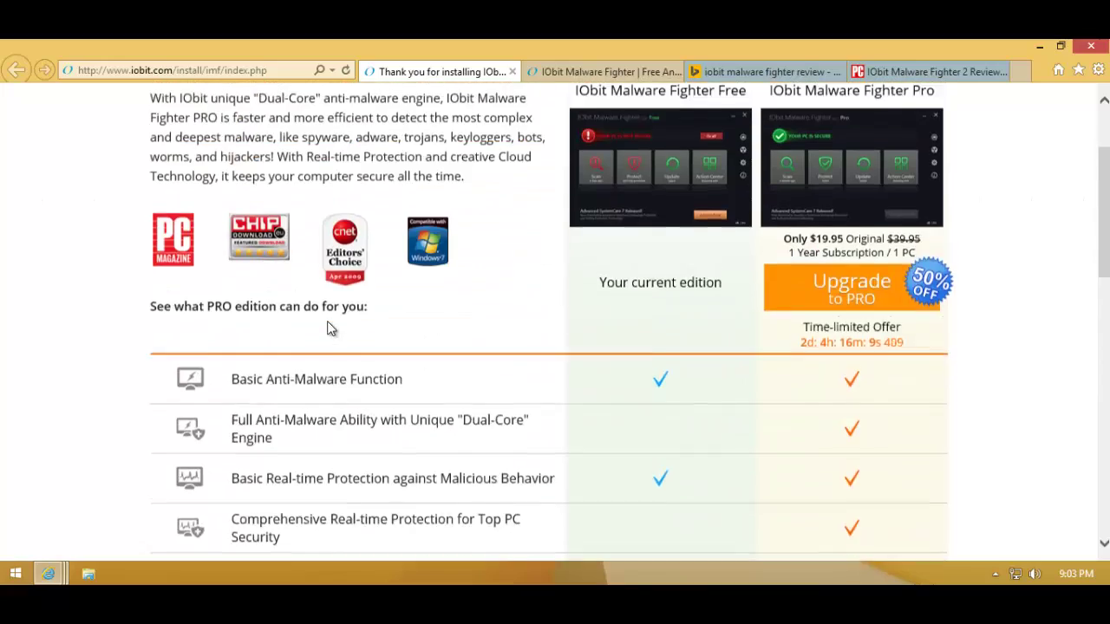
scroll(323, 321, "down", 3)
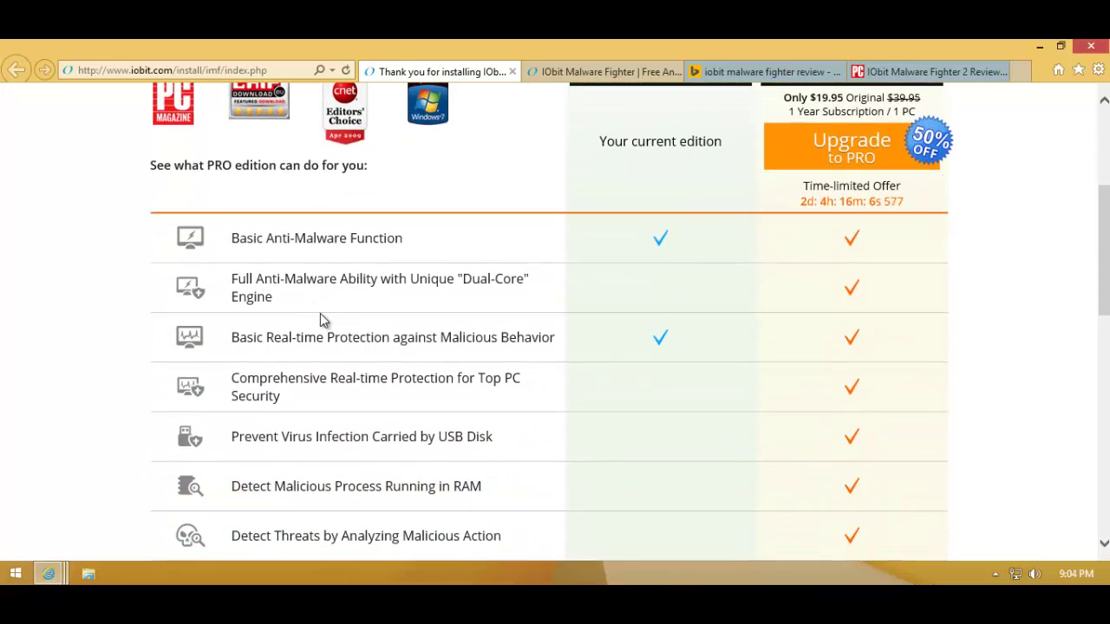
scroll(319, 313, "up", 2)
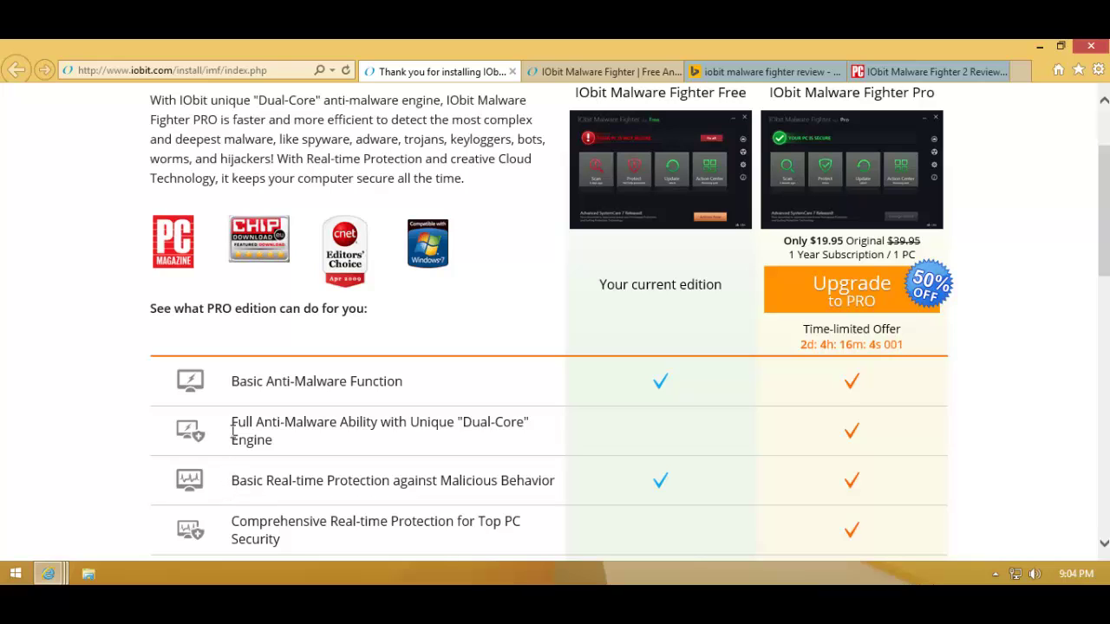
scroll(243, 416, "up", 2)
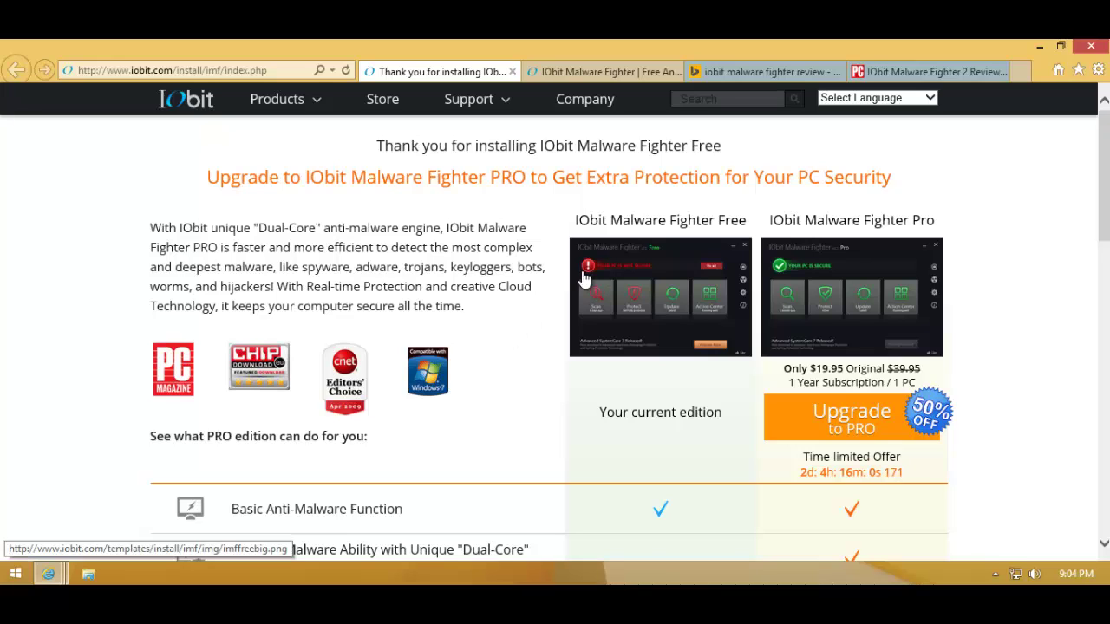
scroll(580, 220, "down", 1)
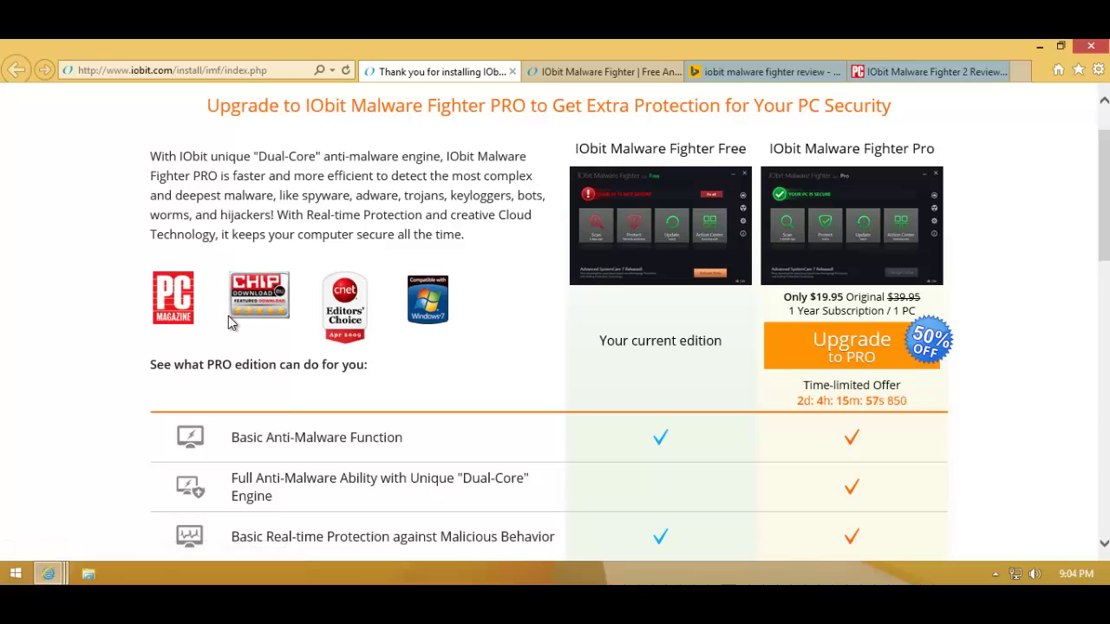
scroll(384, 319, "down", 1)
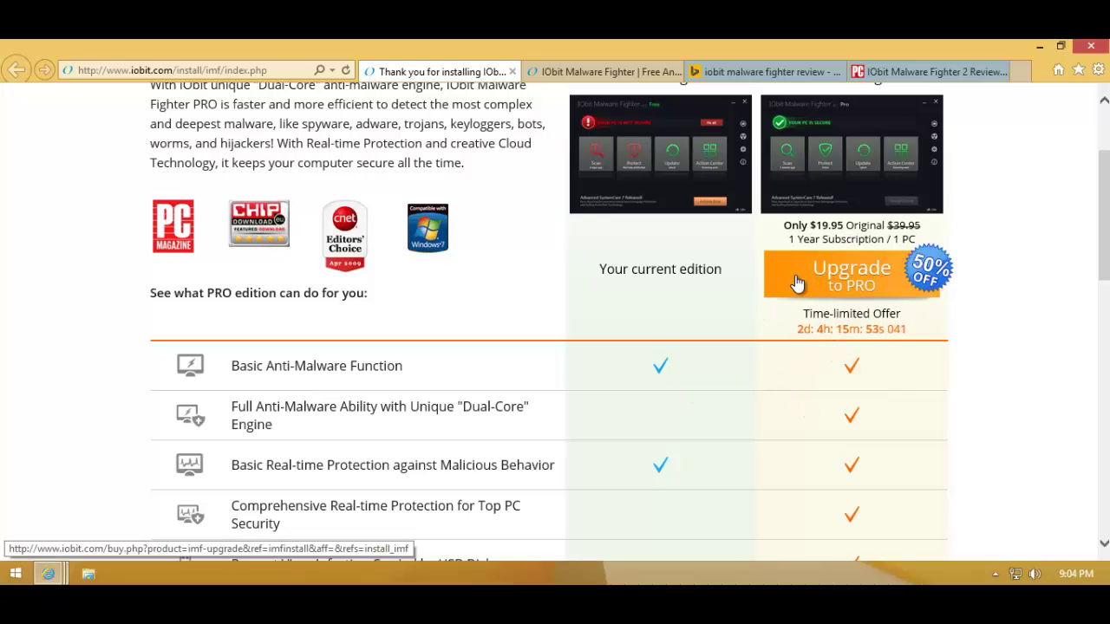
scroll(635, 286, "up", 1)
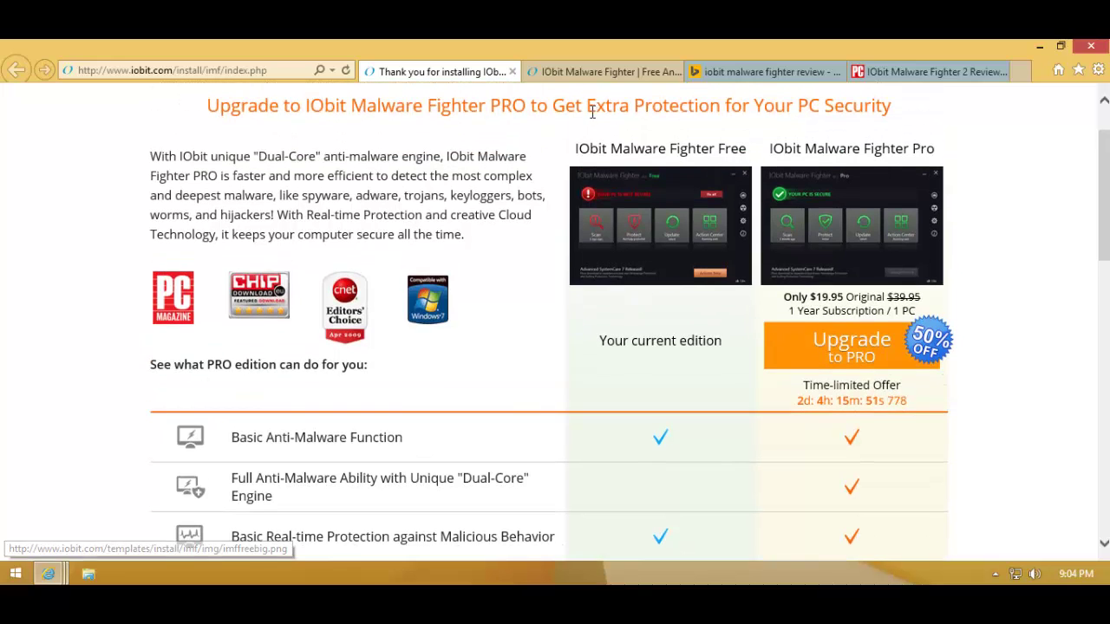
Step: Look over the IObit Malware Fighter 2 Free product page and its description of what the program does
left_click(565, 74)
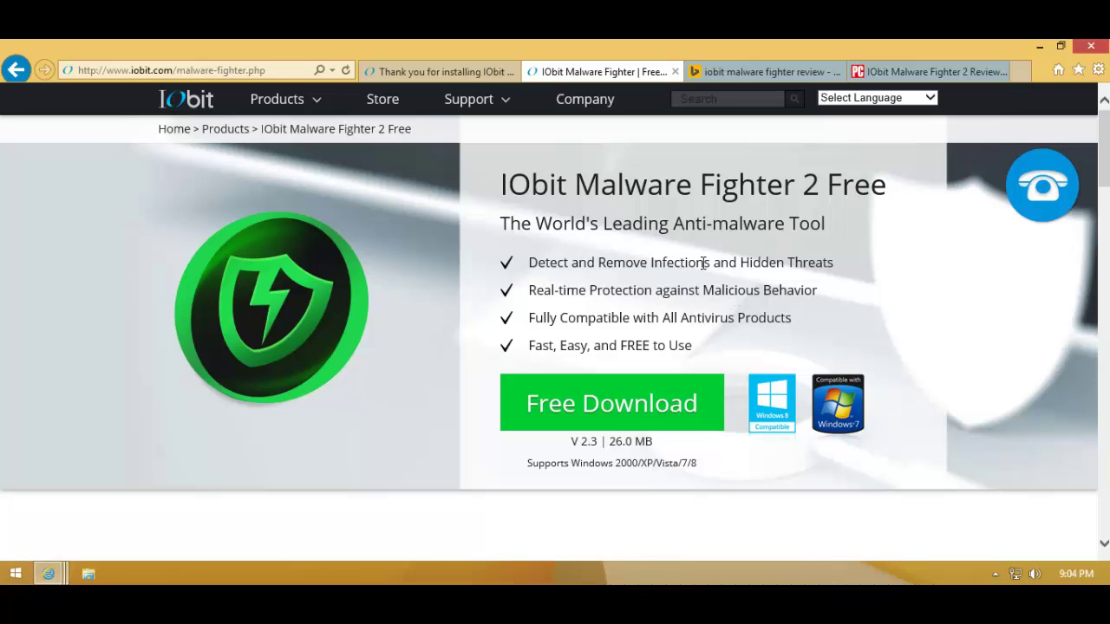
scroll(703, 264, "down", 3)
scroll(704, 269, "down", 3)
scroll(704, 269, "up", 3)
Step: Switch to IObit Malware Fighter and view its System Scan types before returning to the main screen
left_click(997, 572)
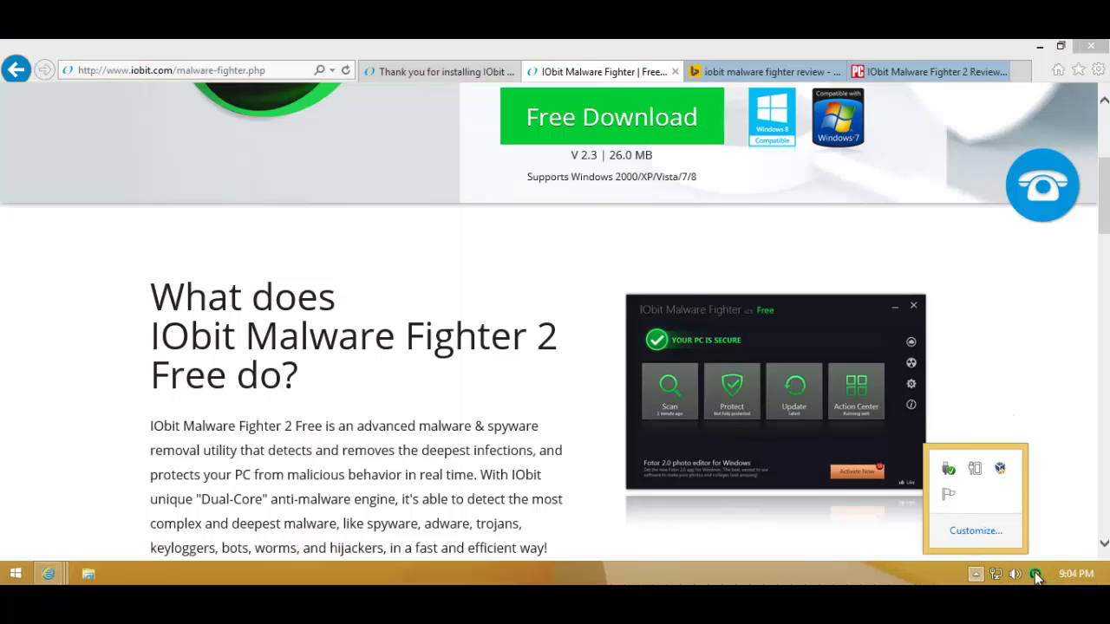
left_click(1034, 573)
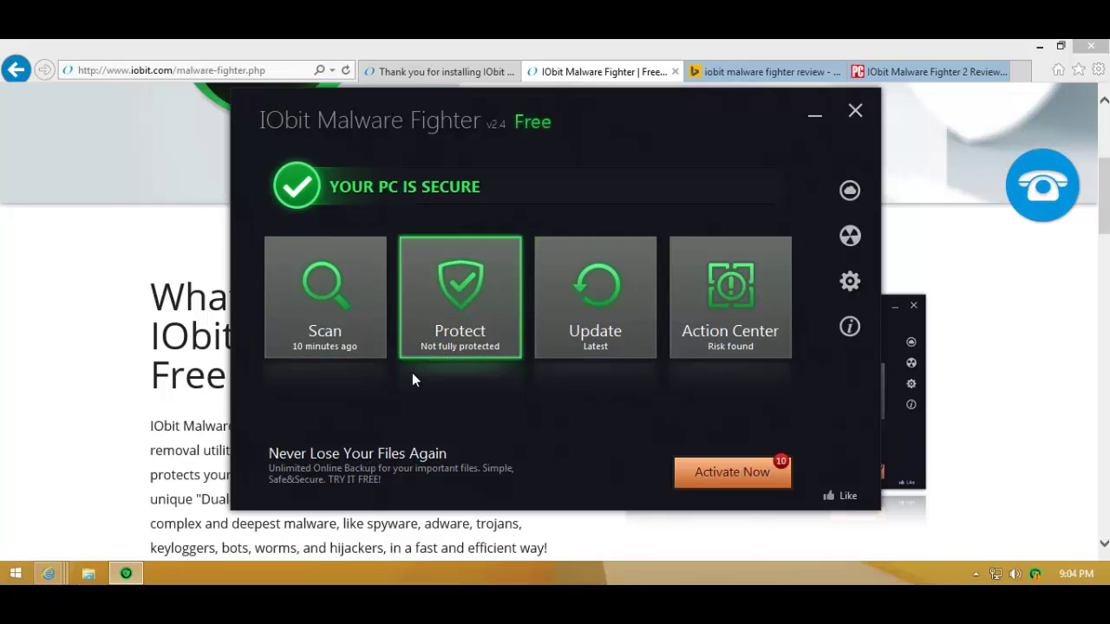
left_click(351, 293)
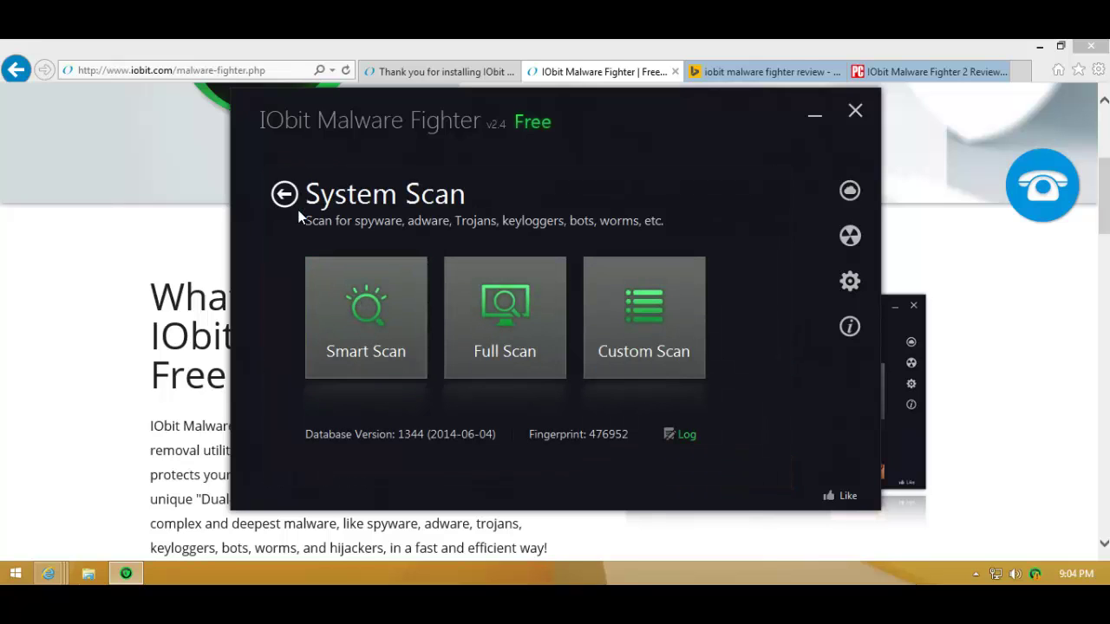
left_click(287, 195)
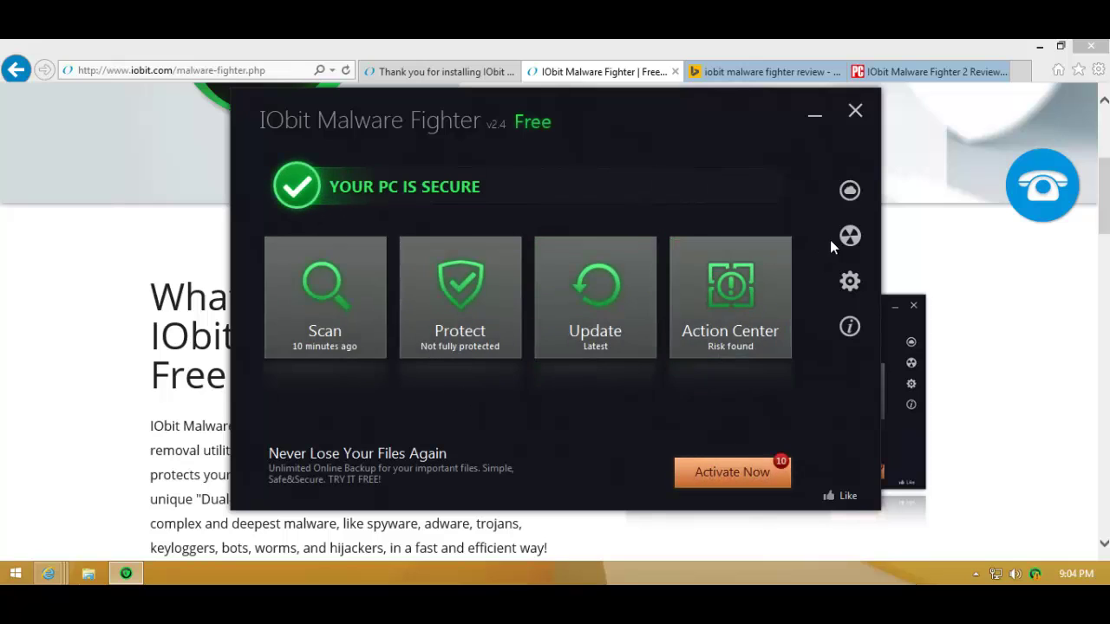
Step: Open the IObit Malware Fighter settings and review the General and Scan options
left_click(852, 237)
left_click(274, 198)
left_click(849, 283)
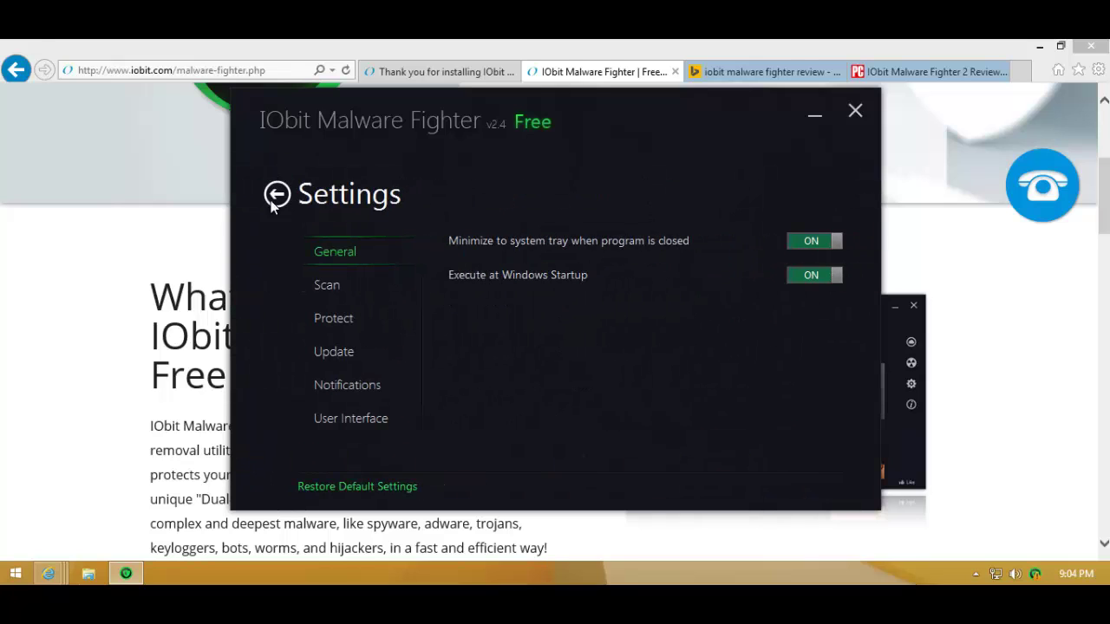
left_click(327, 285)
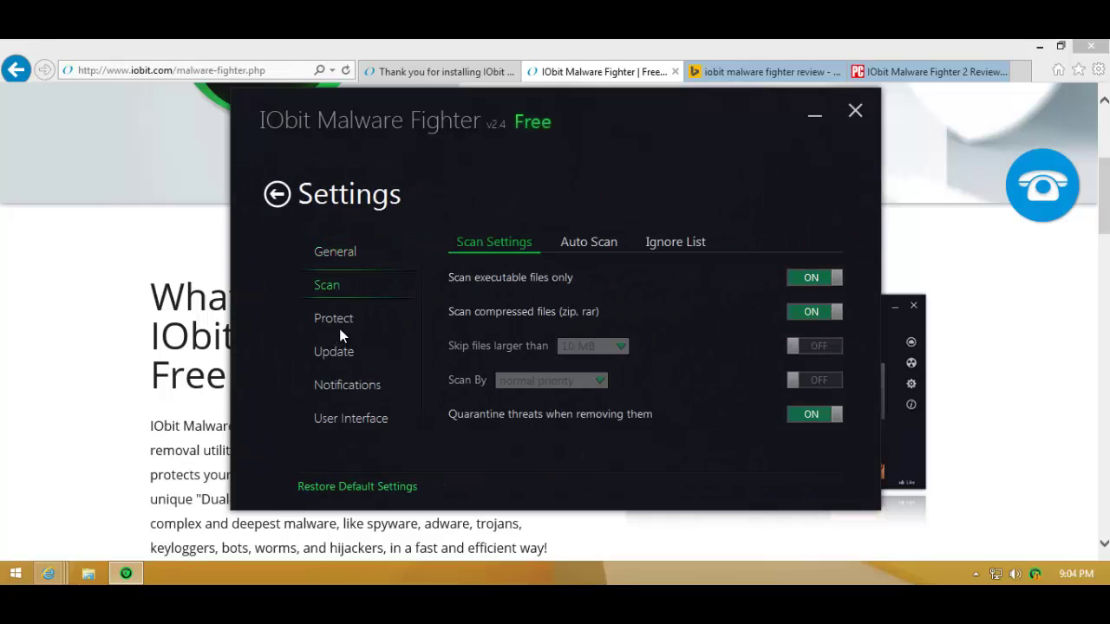
Step: Compare the Recommended and High protection levels in the Protect settings, leaving Protect Level set to High
left_click(333, 318)
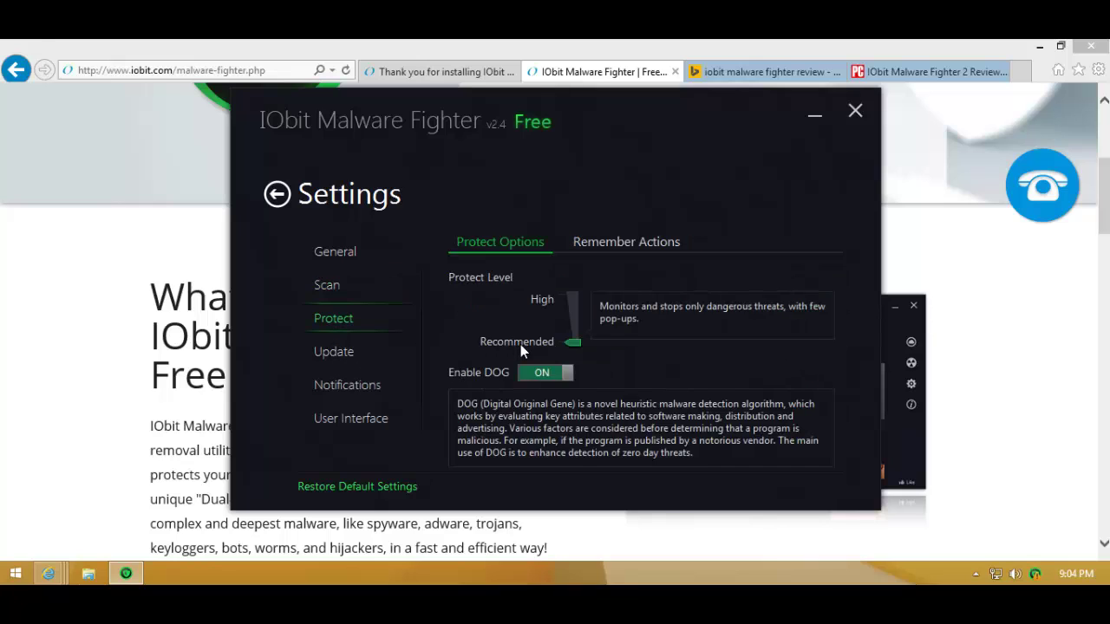
left_click(571, 302)
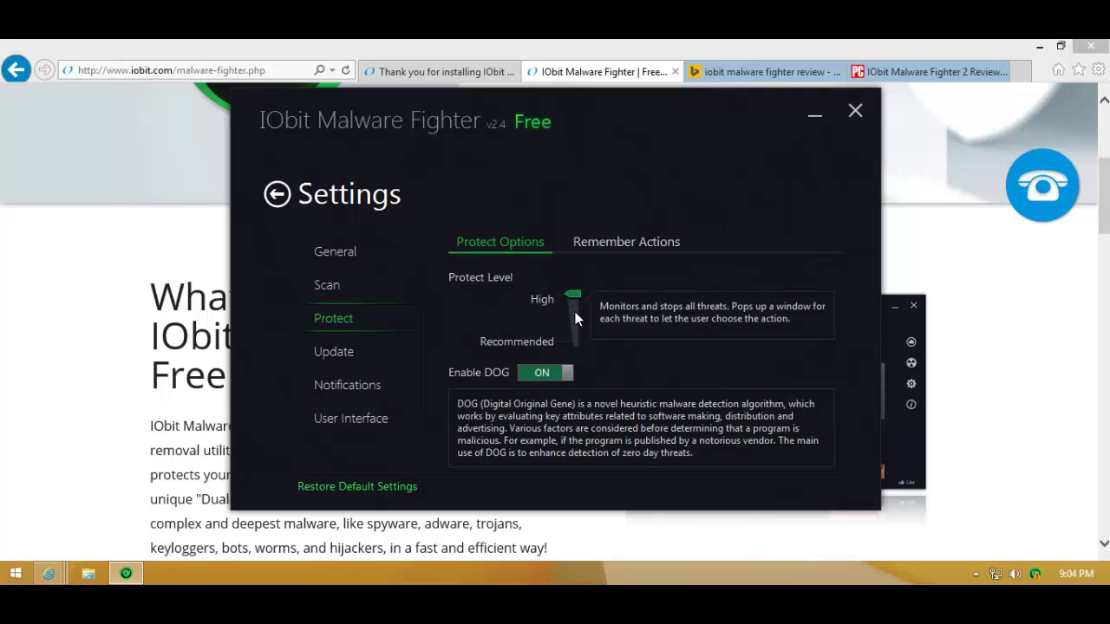
left_click(539, 342)
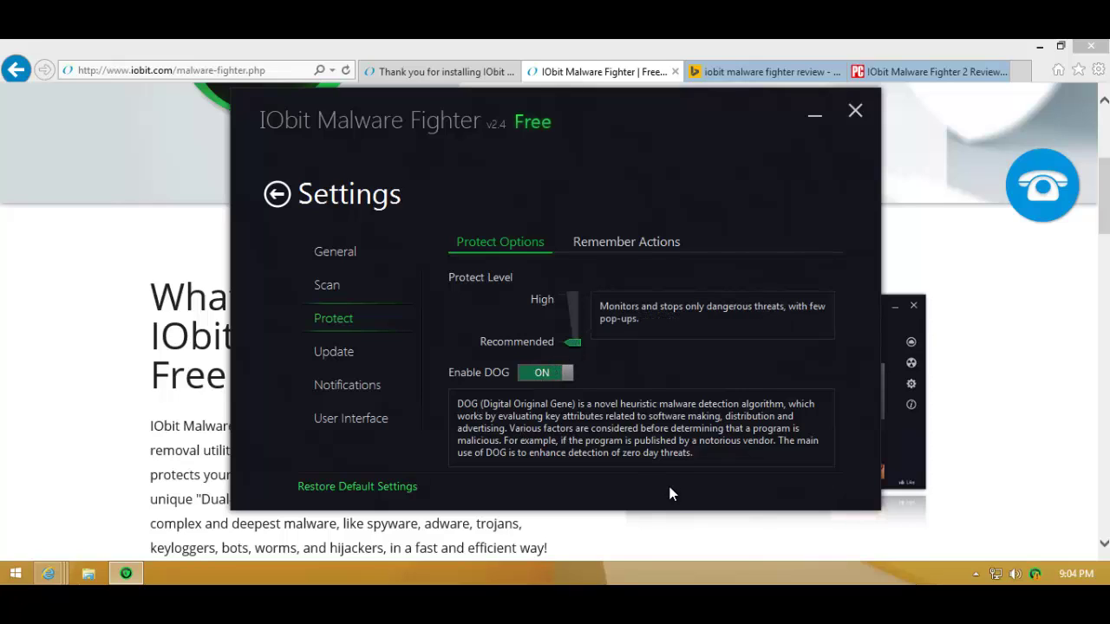
left_click(572, 293)
left_click(568, 343)
left_click(563, 301)
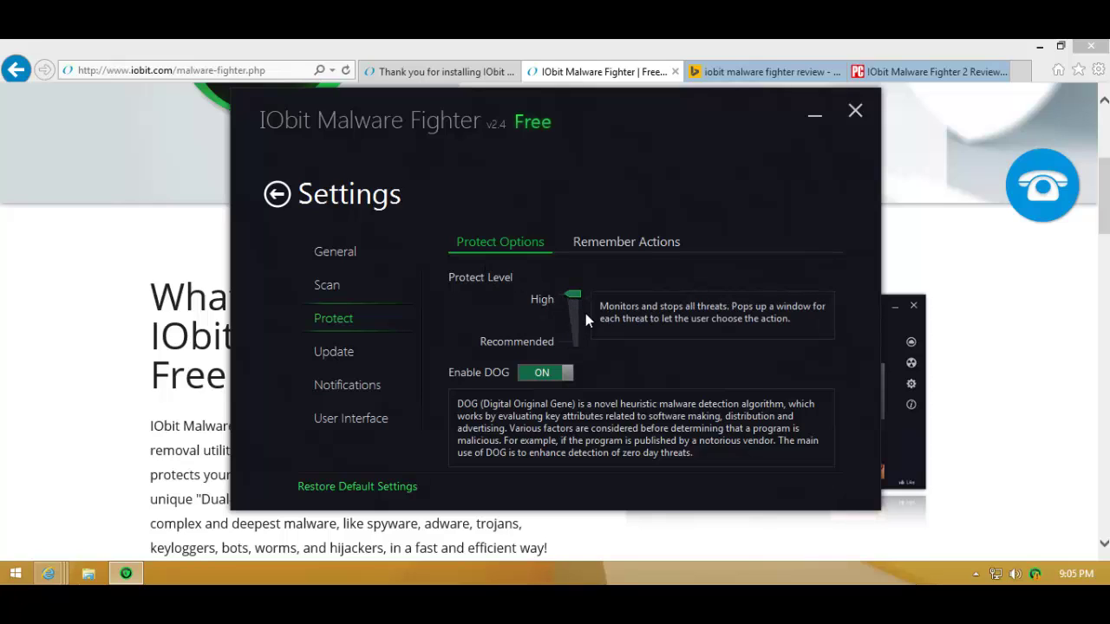
Step: Review the Update and Notifications settings and the Scan settings, including Auto Scan and the Ignore List
left_click(335, 352)
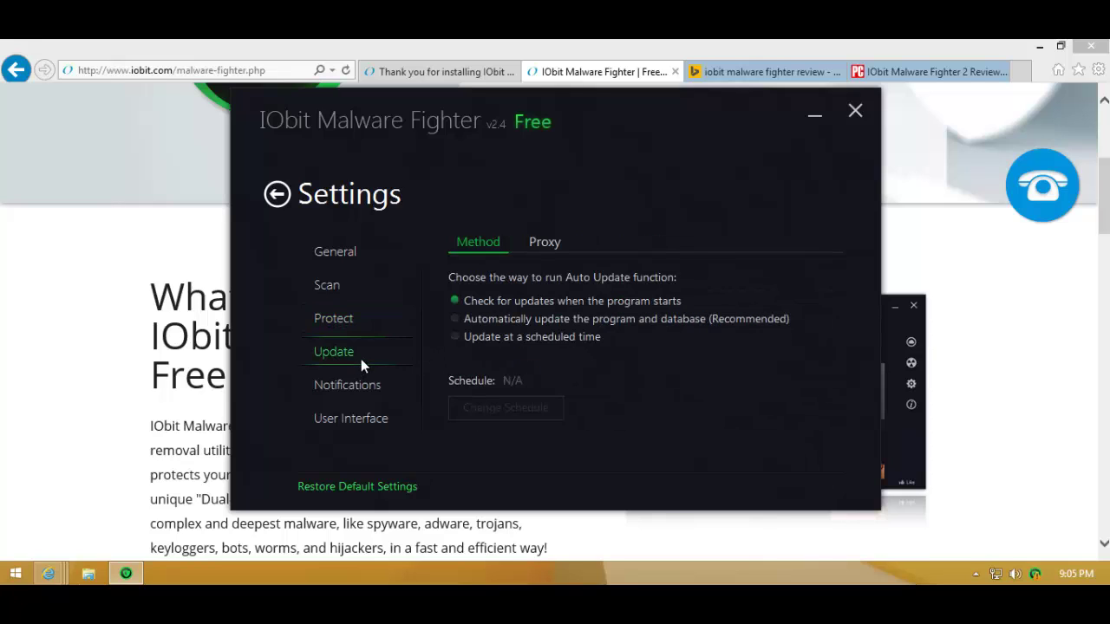
left_click(350, 382)
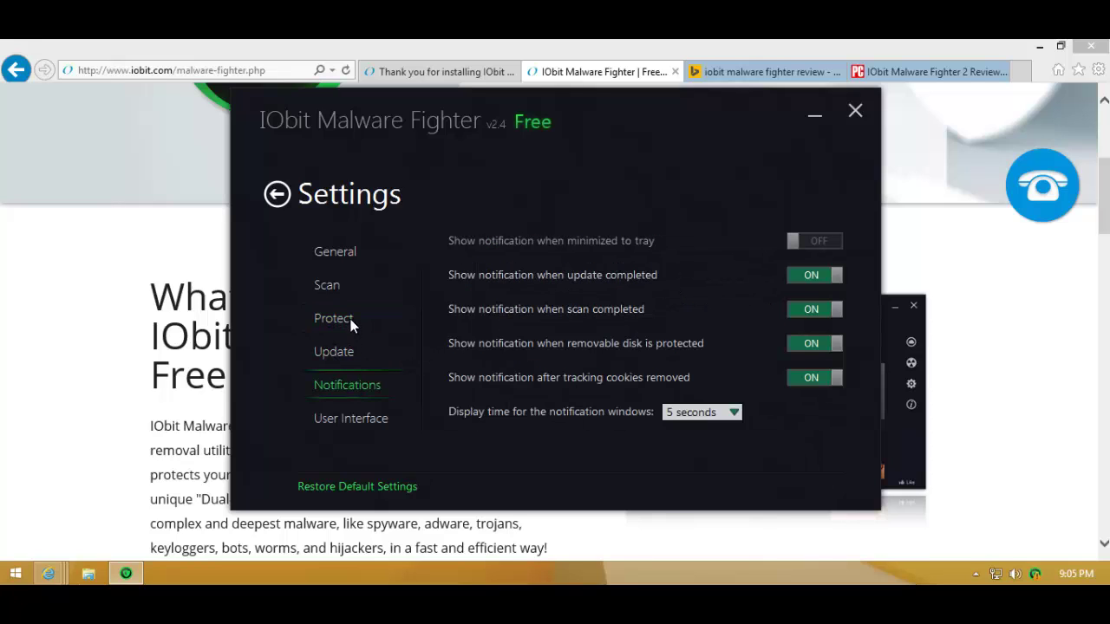
left_click(330, 285)
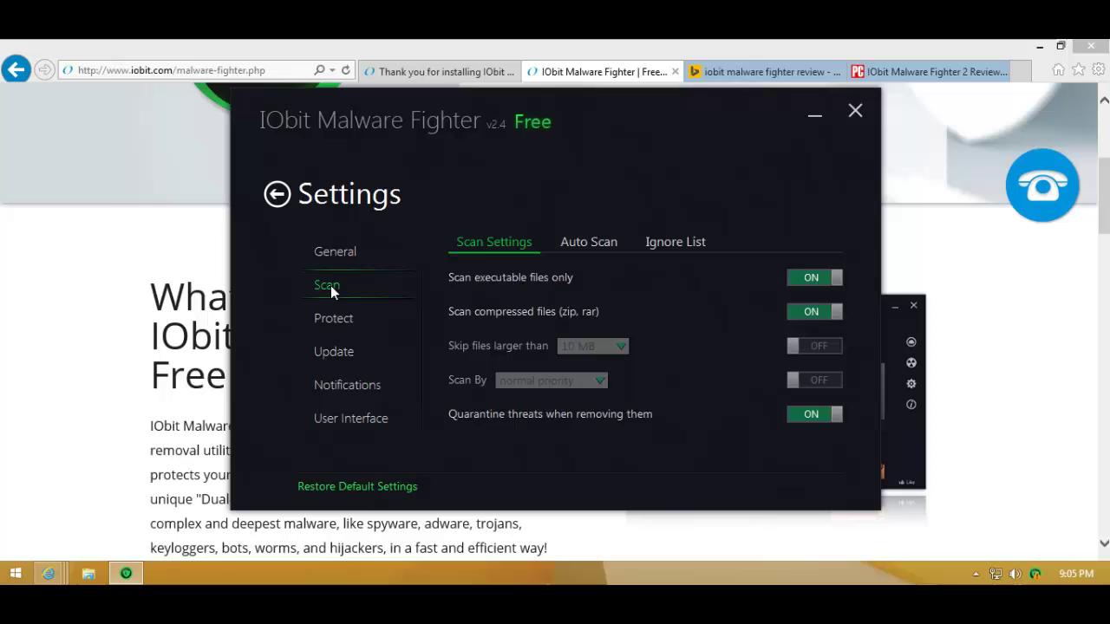
left_click(578, 242)
left_click(693, 244)
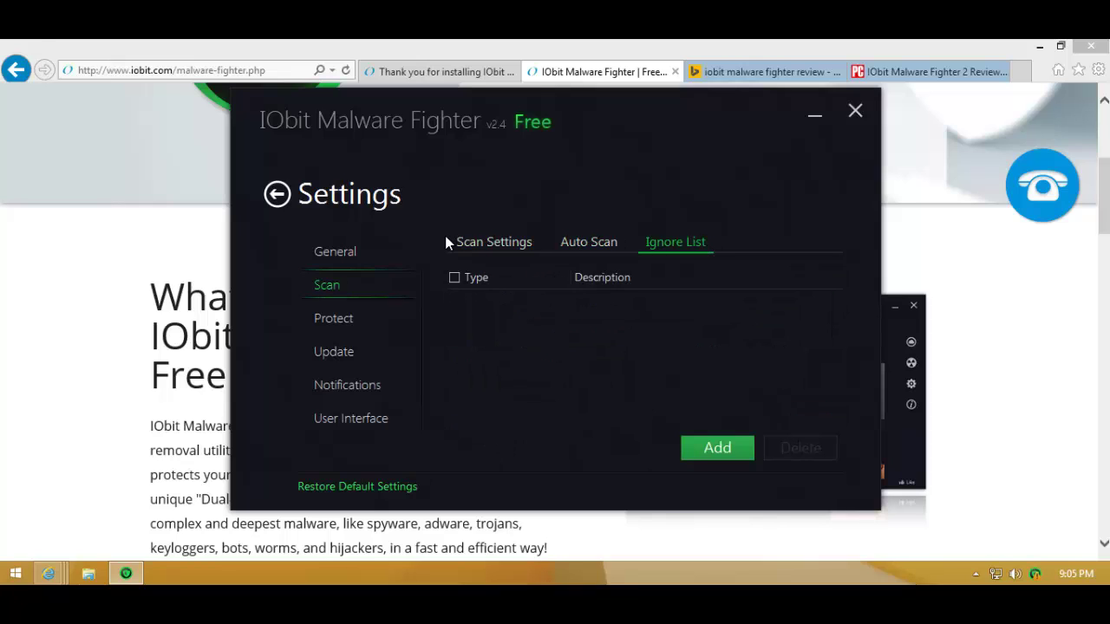
left_click(477, 245)
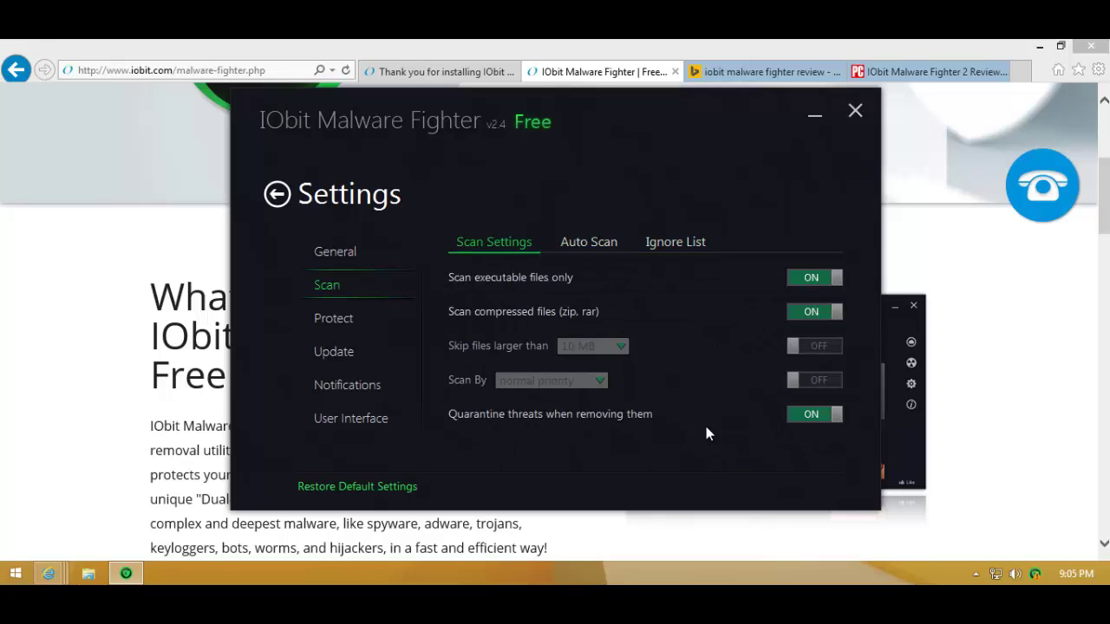
Step: Leave the settings, view the Real-time Protection guards, and close the IObit Malware Fighter window
left_click(276, 195)
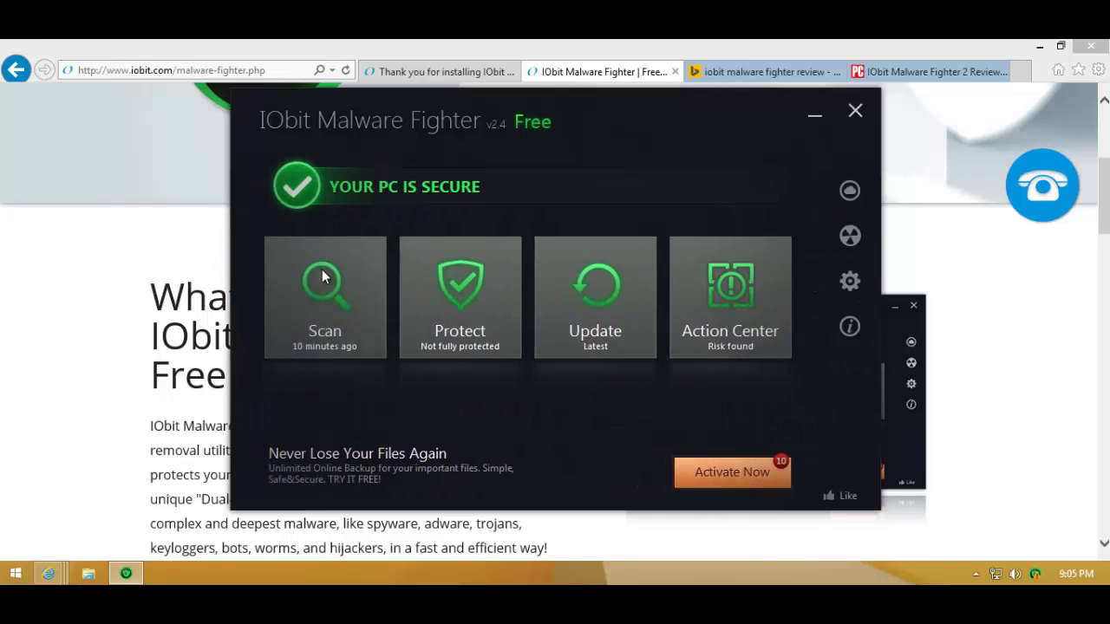
left_click(480, 332)
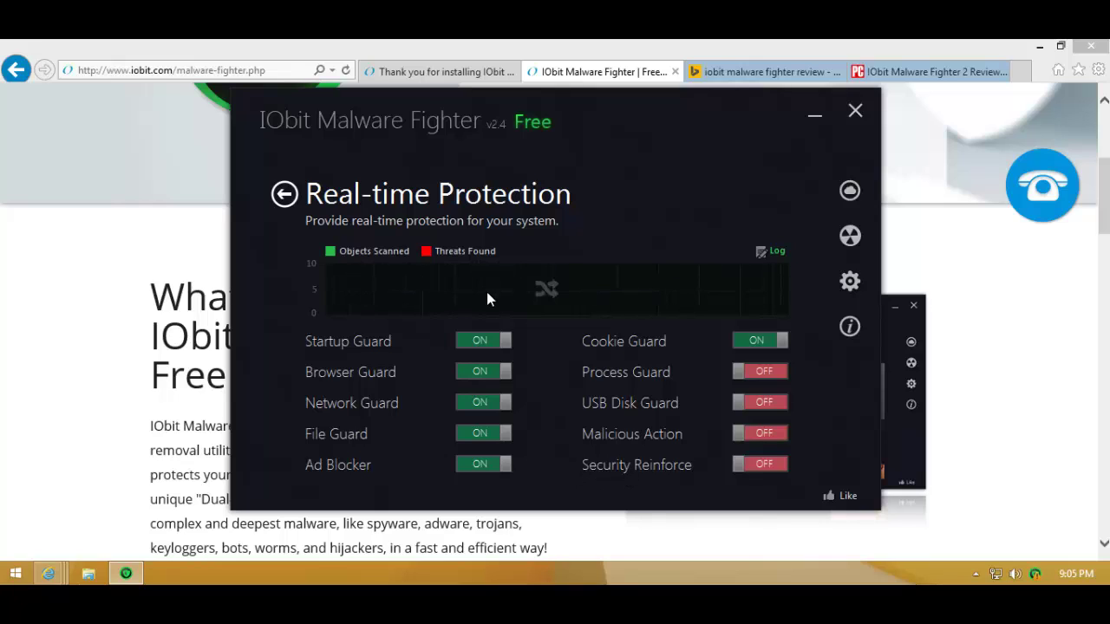
left_click(854, 111)
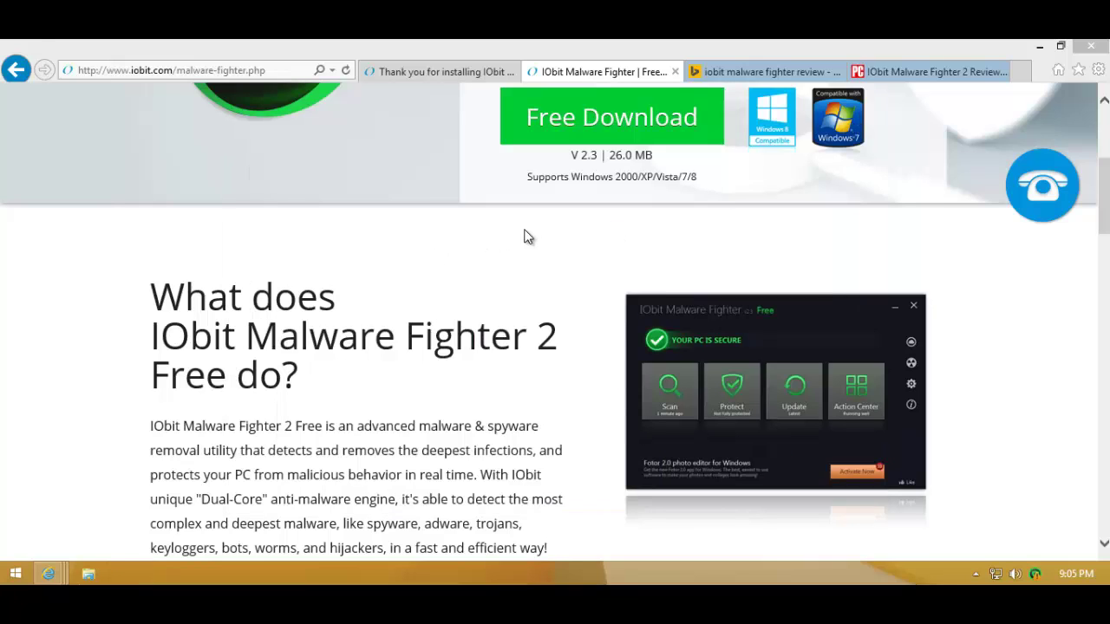
Step: Examine the IMF Free and IMF Pro comparison table on the IObit Malware Fighter product page
left_click(881, 237)
scroll(881, 238, "up", 3)
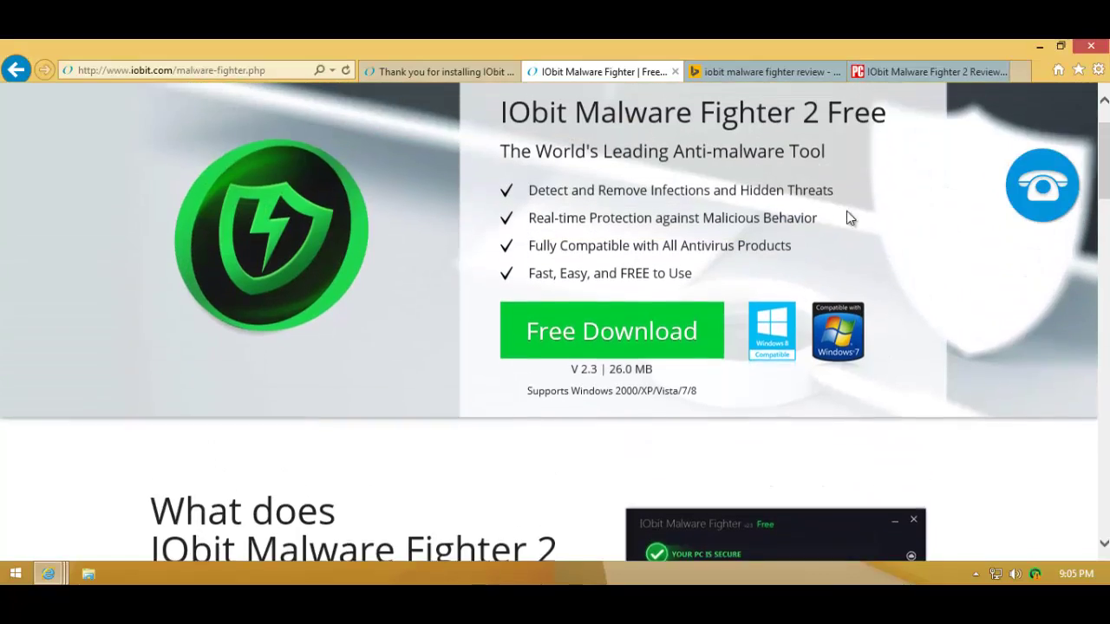
scroll(784, 205, "down", 6)
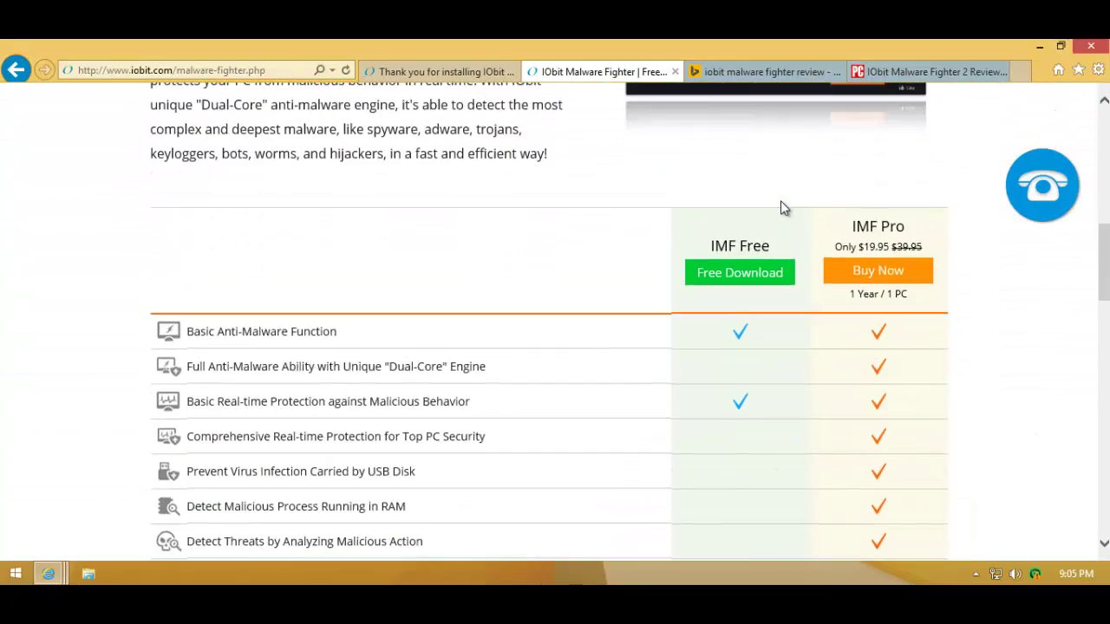
scroll(780, 208, "down", 1)
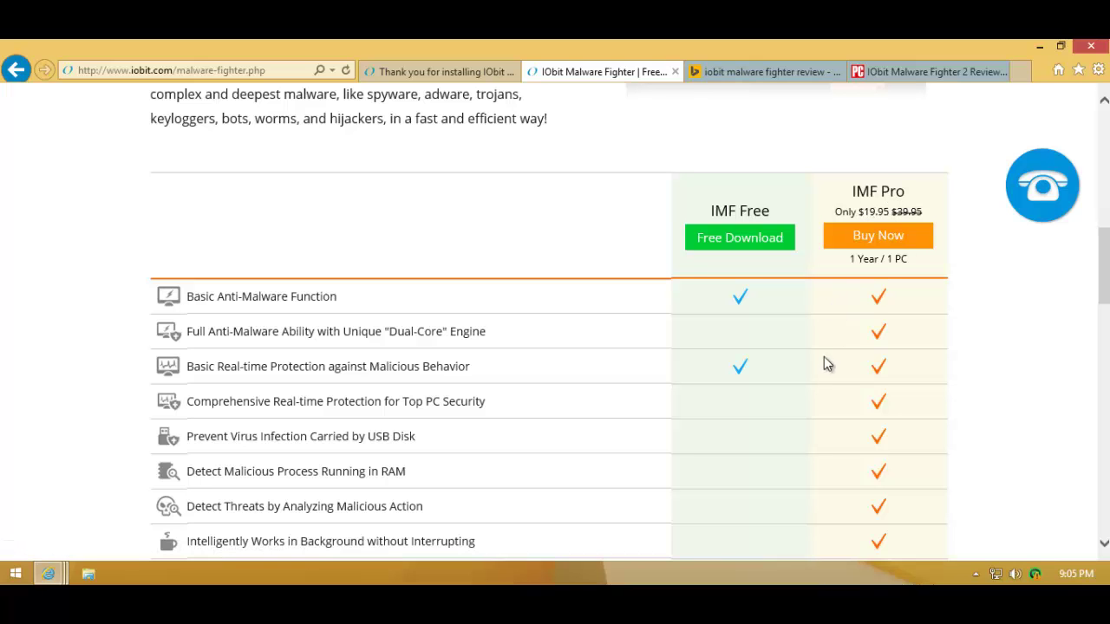
scroll(824, 366, "down", 3)
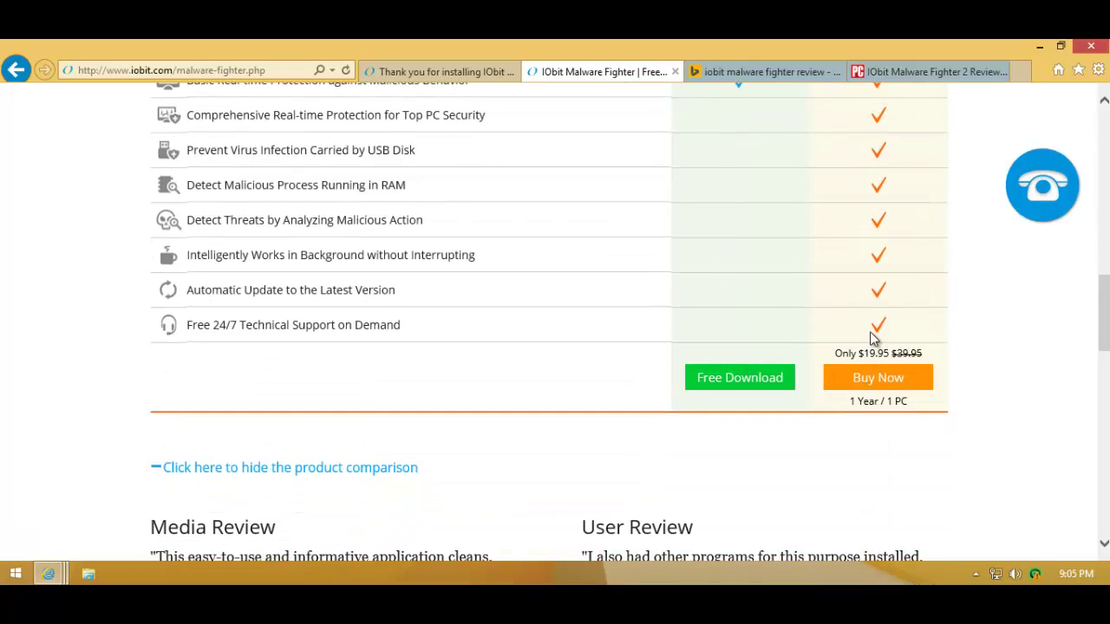
scroll(872, 329, "up", 5)
scroll(868, 323, "up", 6)
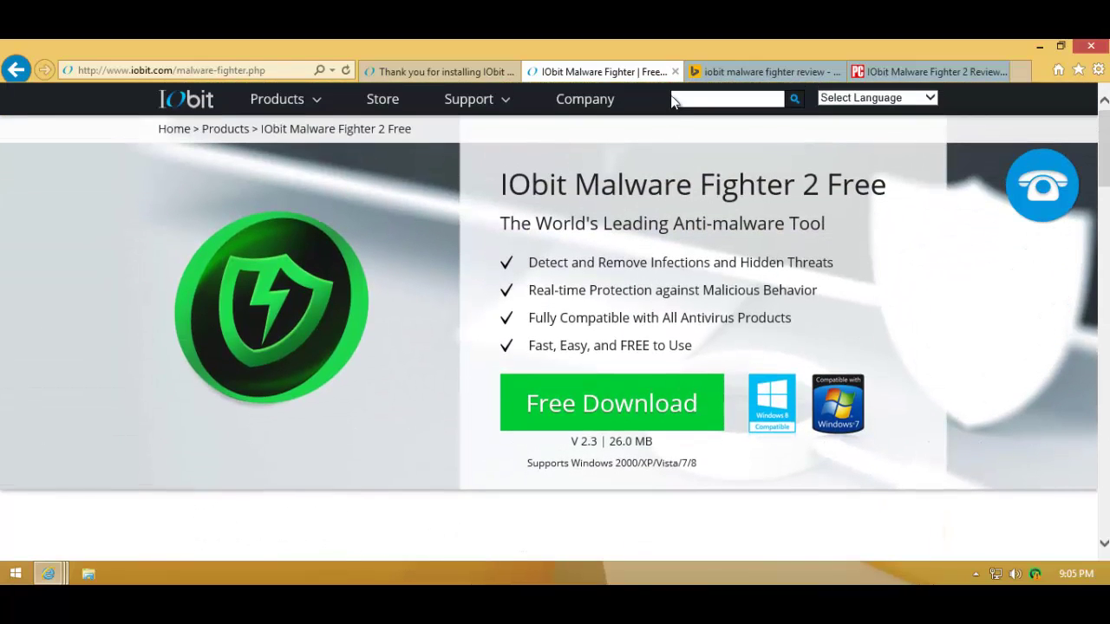
left_click(477, 74)
left_click(557, 73)
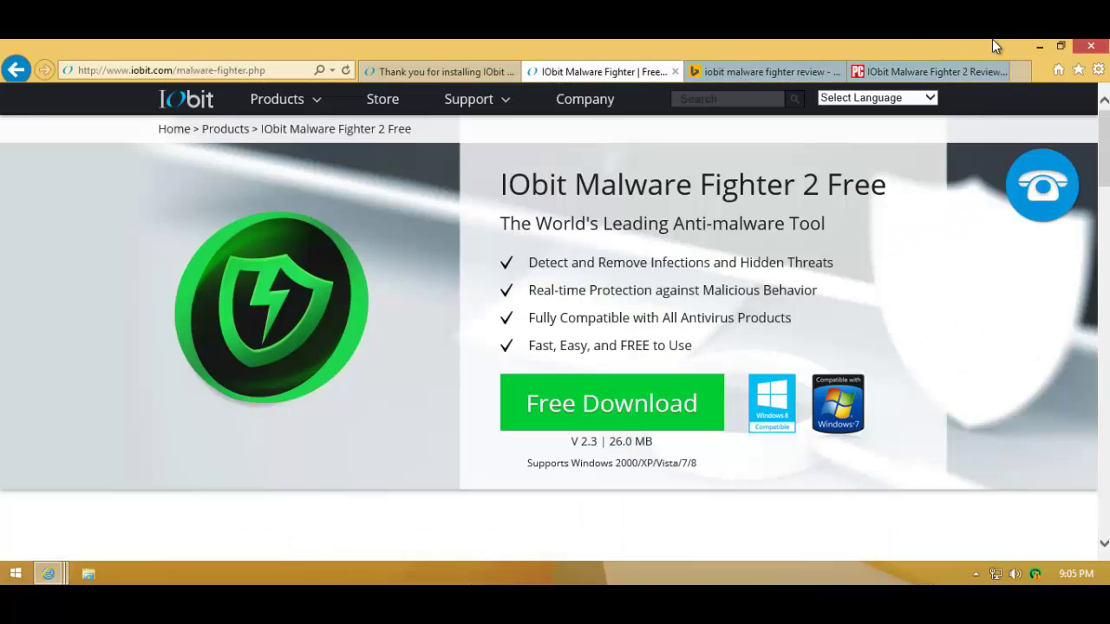
Step: Minimize the browser, copy the samples folder from the Tools (E:) drive to the desktop, and close the drive window
left_click(1039, 45)
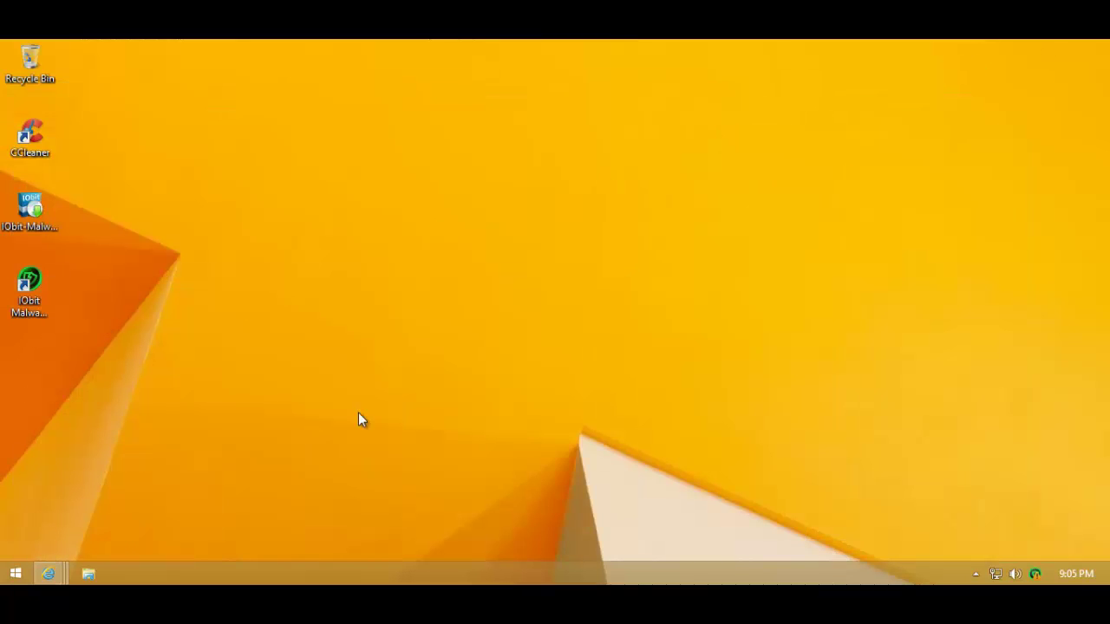
left_click(86, 569)
double_click(469, 423)
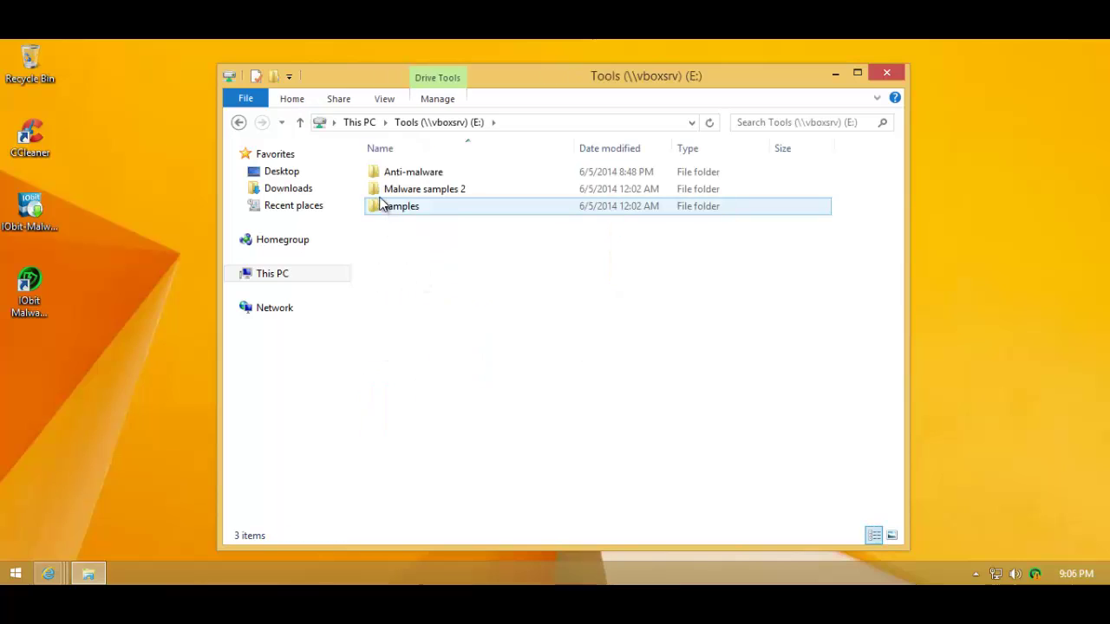
left_click(403, 210)
left_click_drag(403, 210, 50, 409)
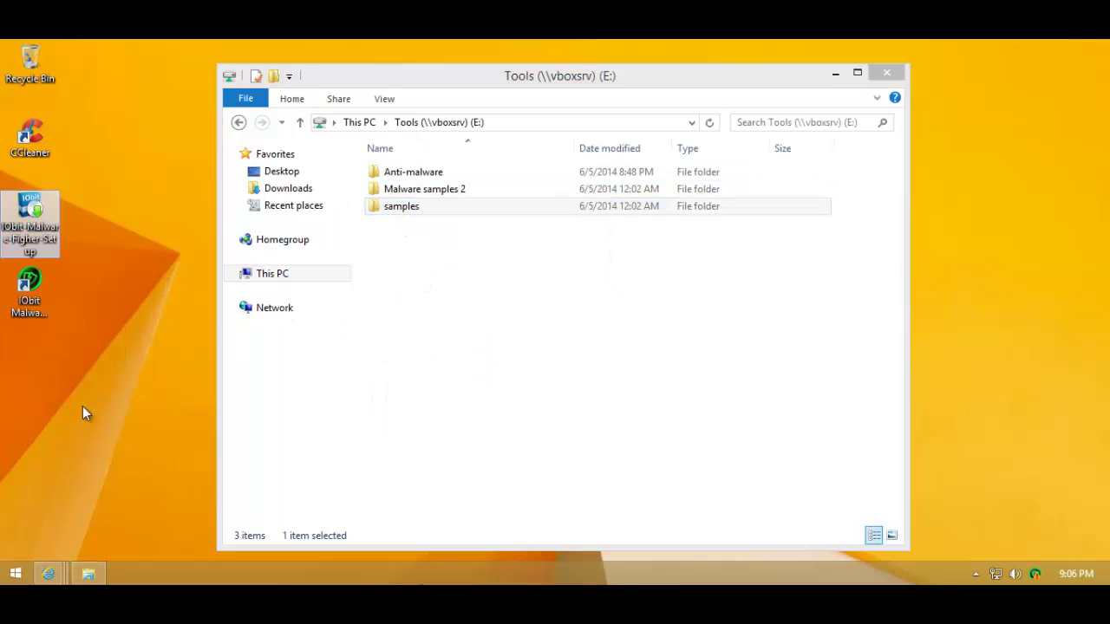
left_click(886, 72)
left_click(47, 363)
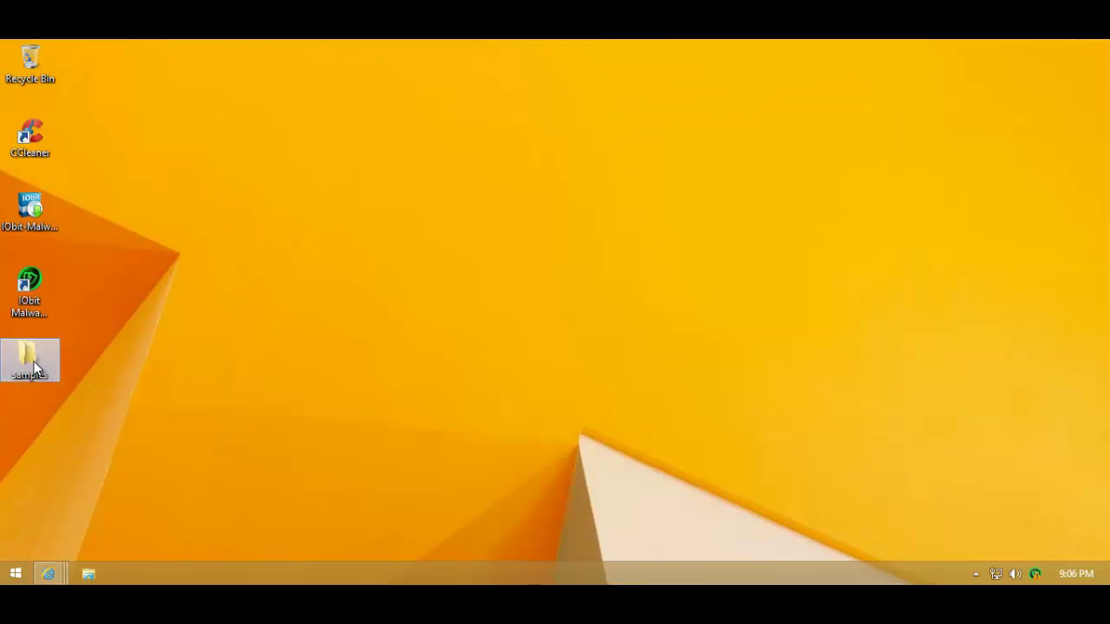
Step: Check the contents of the samples folder on the desktop and permanently delete the folder
double_click(34, 362)
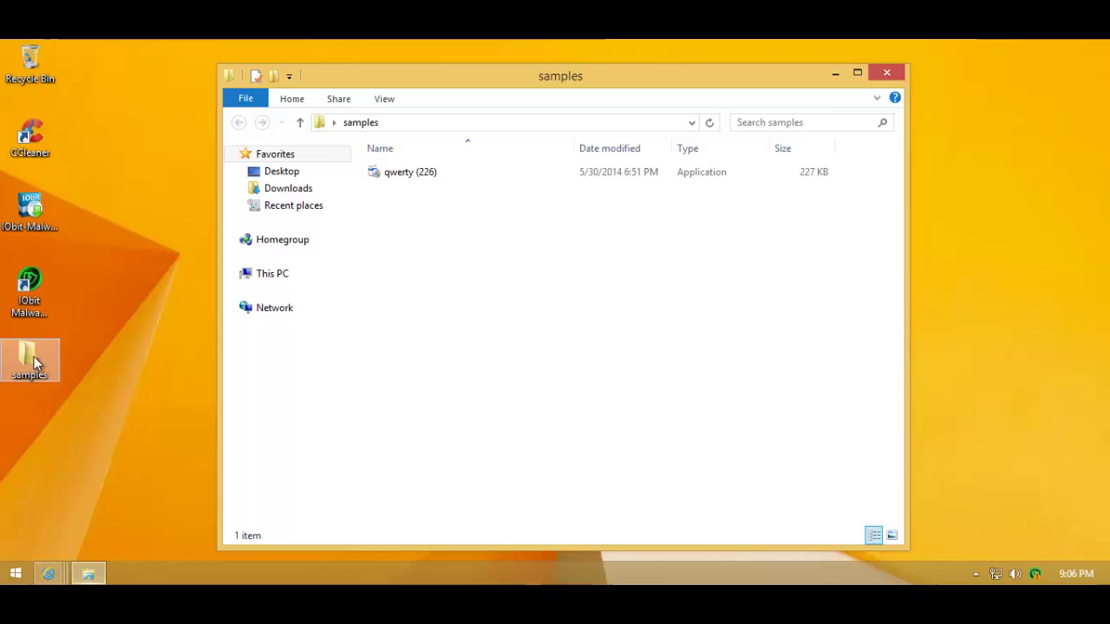
left_click(884, 72)
left_click_drag(113, 342, 34, 447)
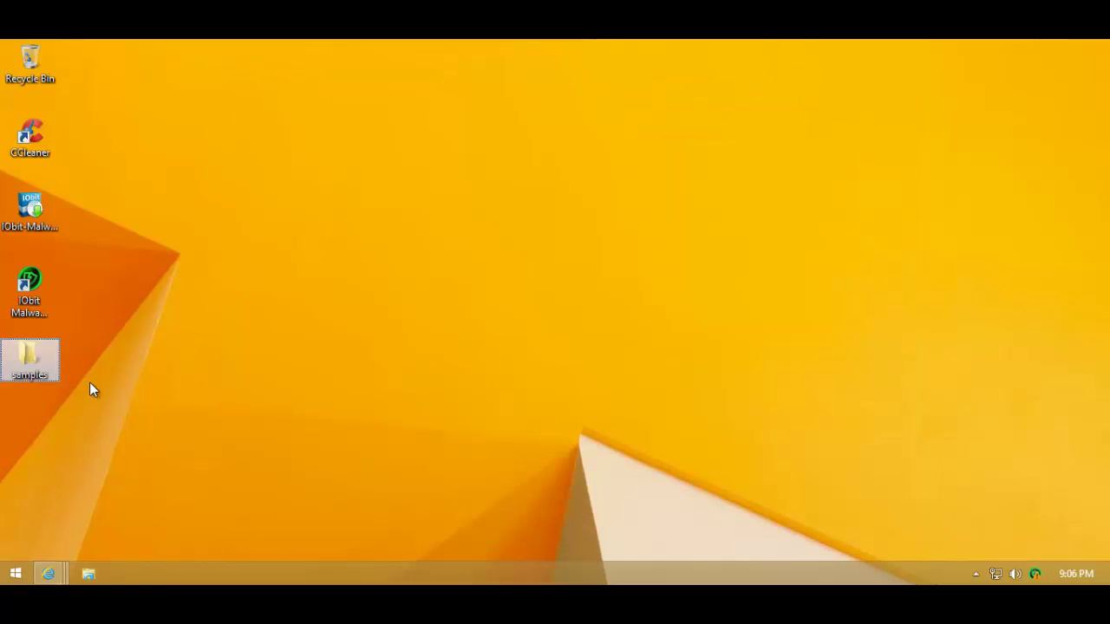
key("shift+Delete")
key("Return")
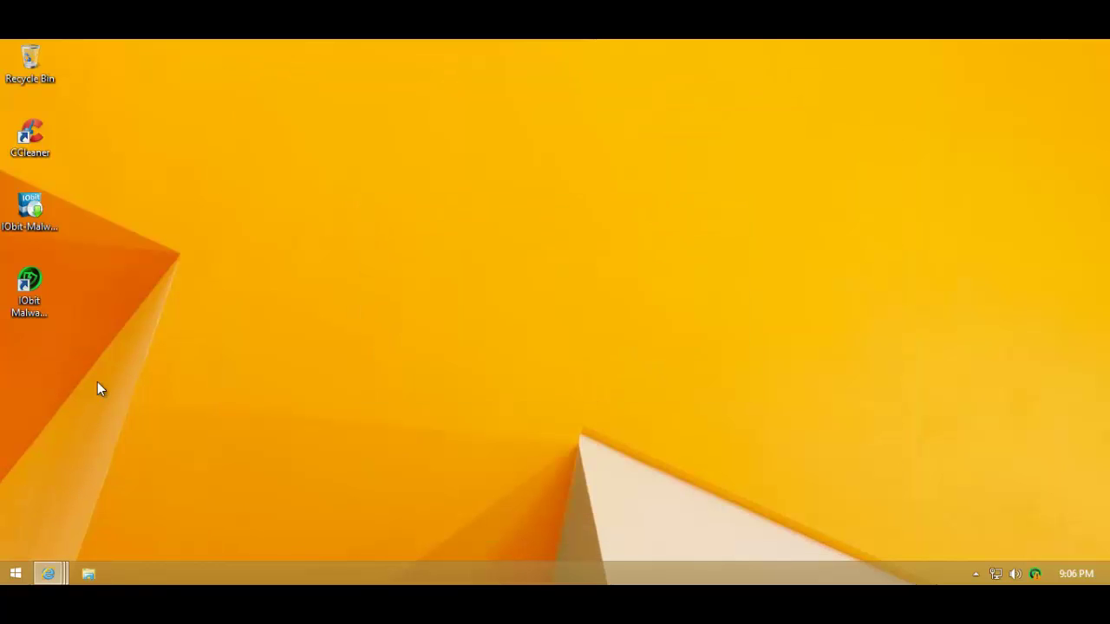
Step: Copy the Malware samples 2 folder from the Tools (E:) drive to the desktop and close the drive window
left_click(90, 575)
double_click(480, 394)
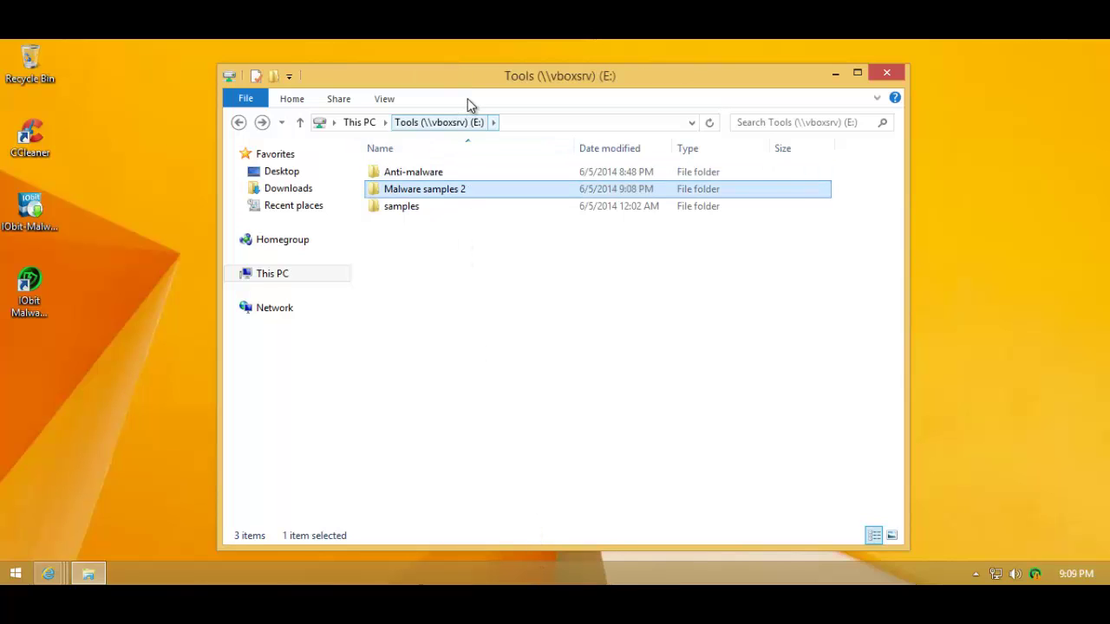
left_click_drag(520, 79, 633, 77)
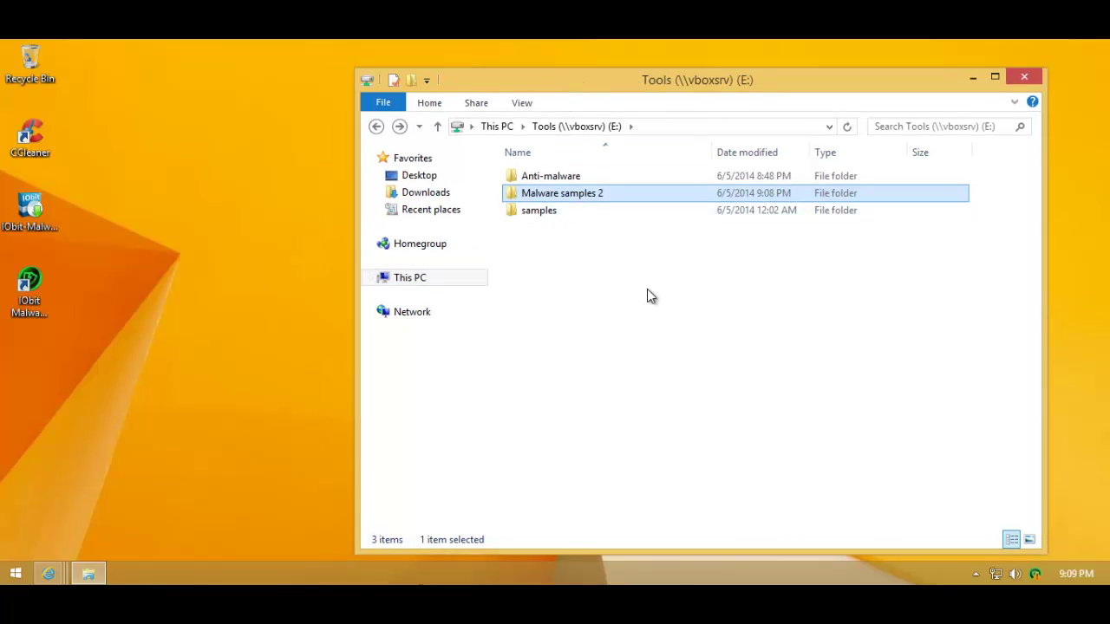
double_click(538, 198)
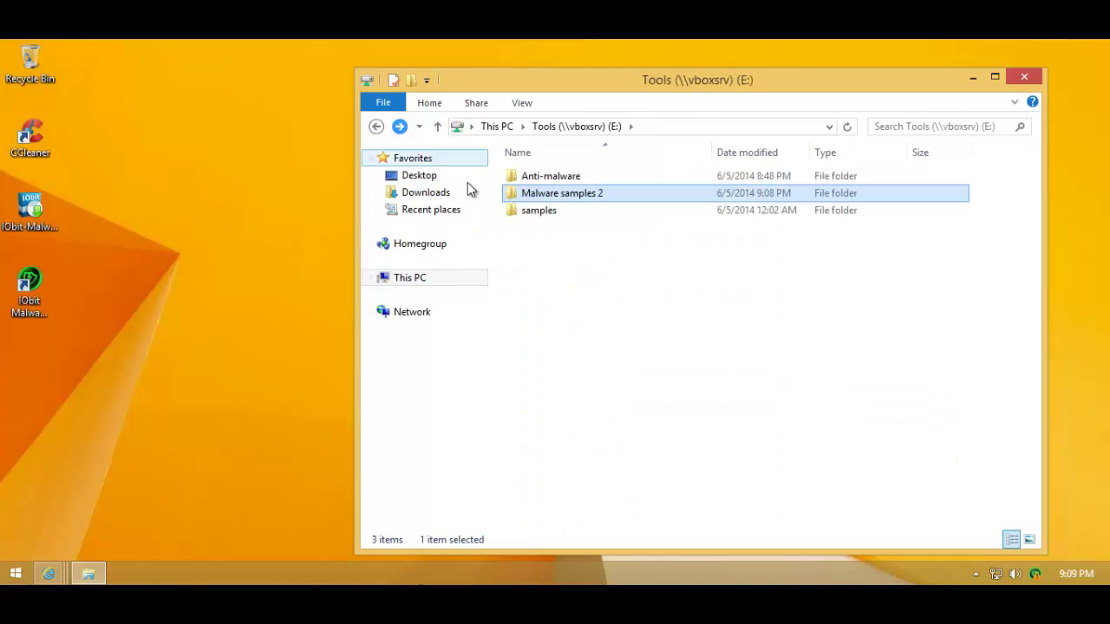
left_click_drag(522, 196, 49, 408)
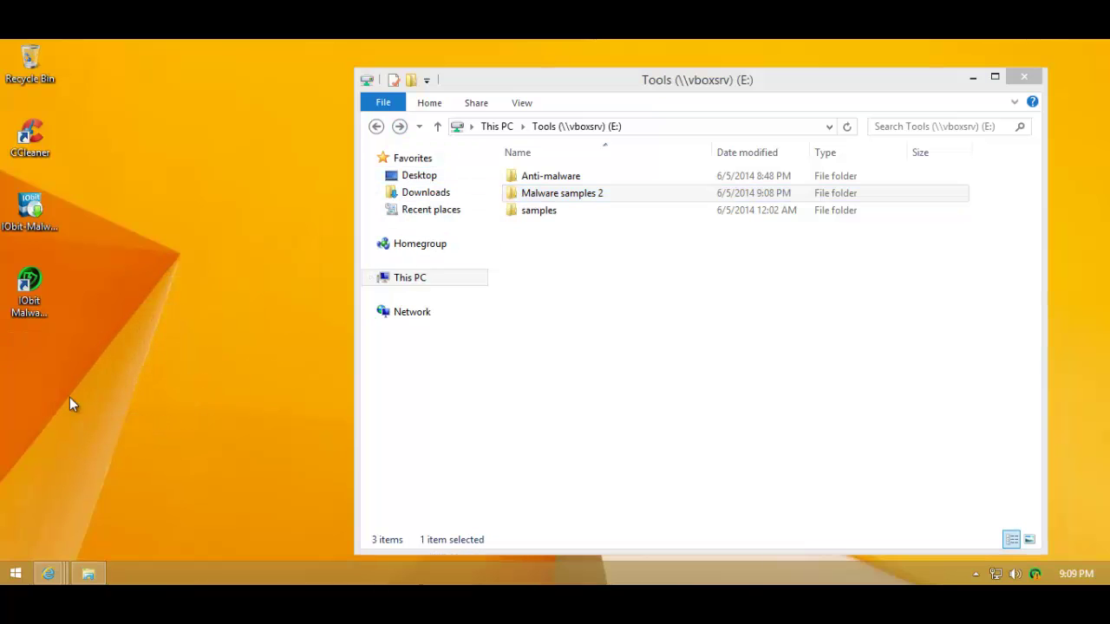
left_click(1020, 76)
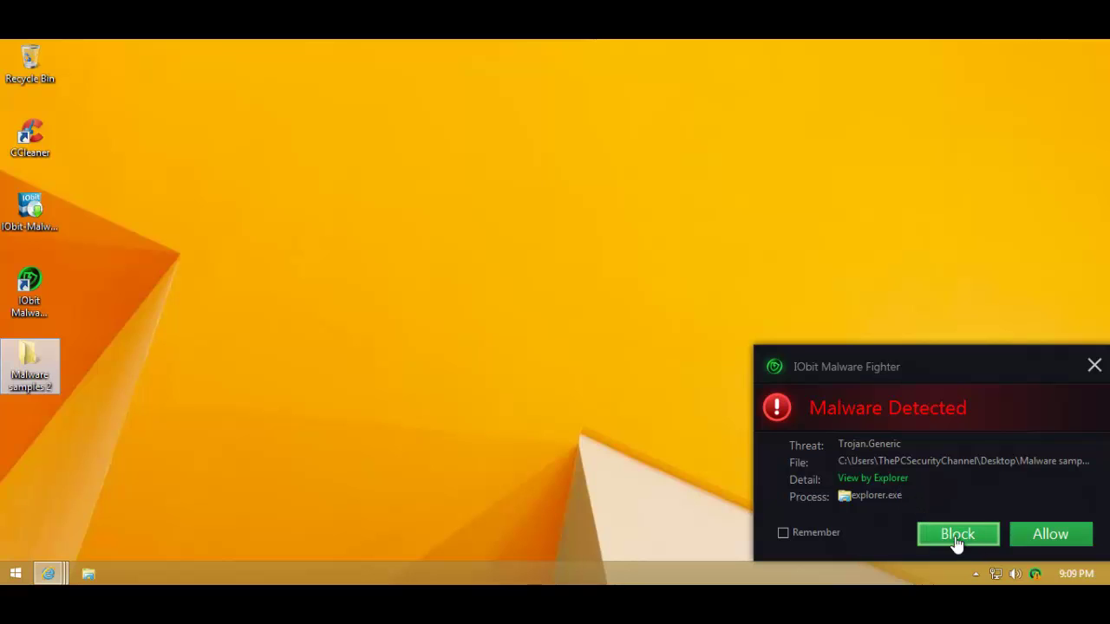
Step: Open the Malware samples 2 folder on the desktop, block each malware detection, and close the folder window
left_click(921, 544)
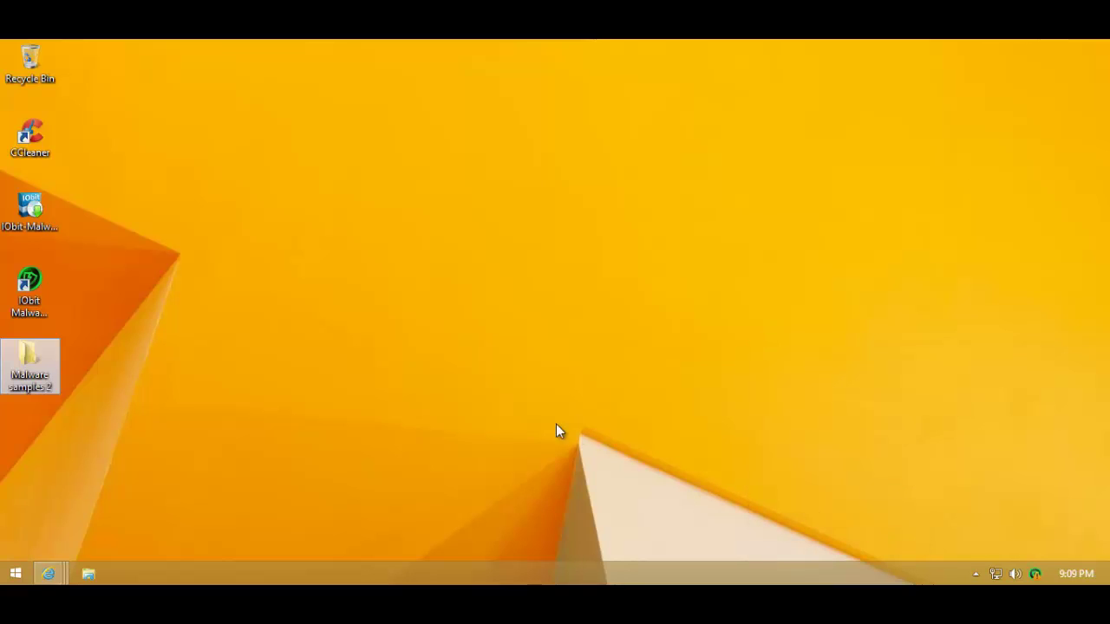
double_click(29, 364)
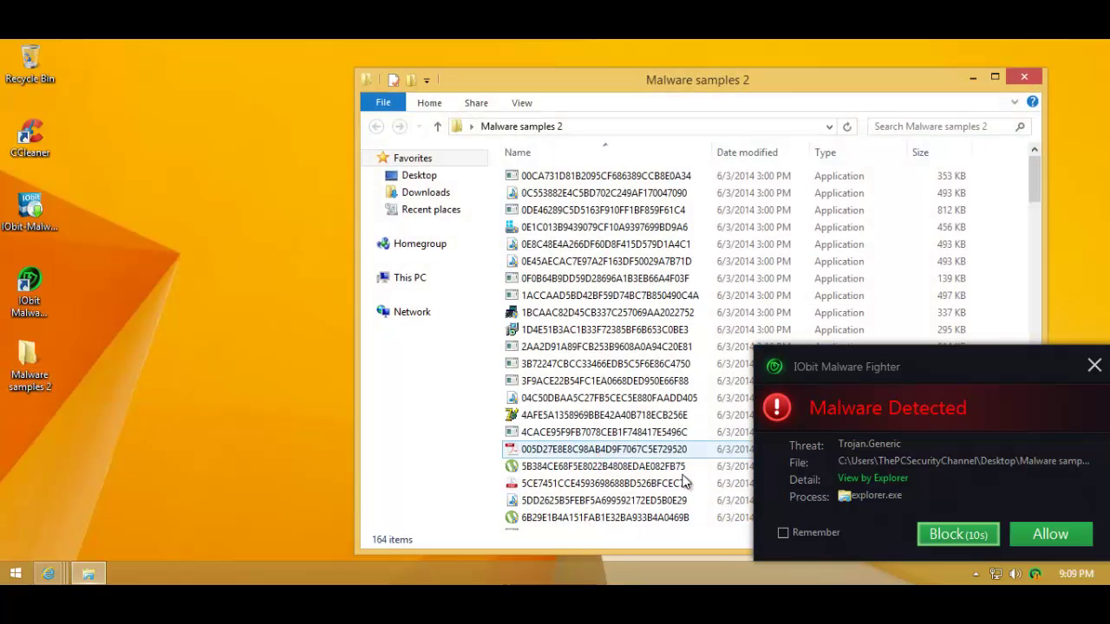
left_click(953, 531)
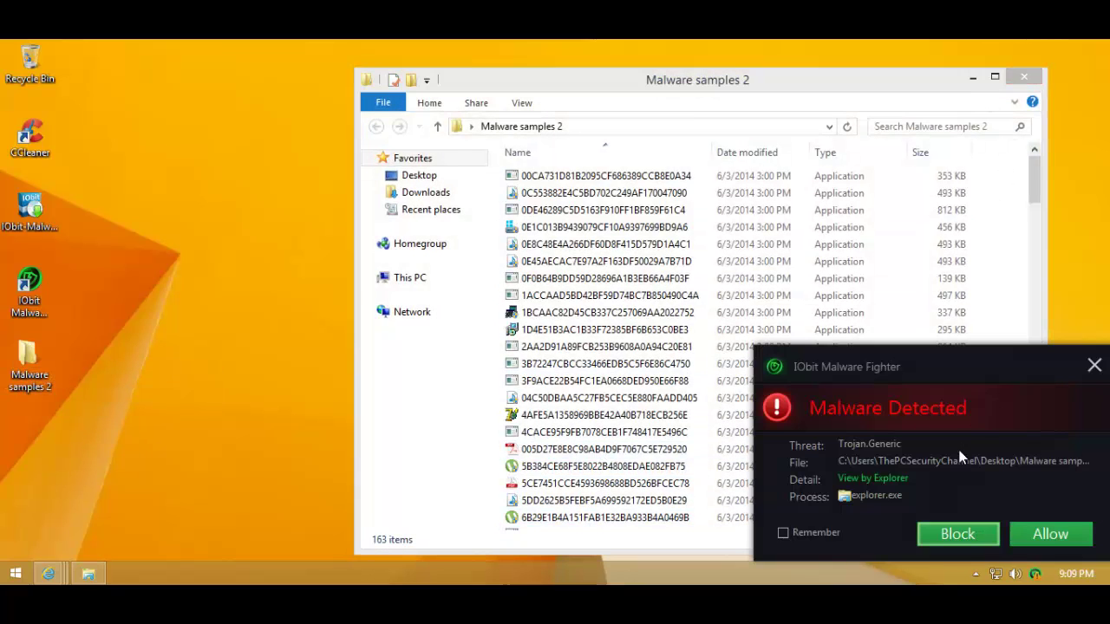
left_click(950, 536)
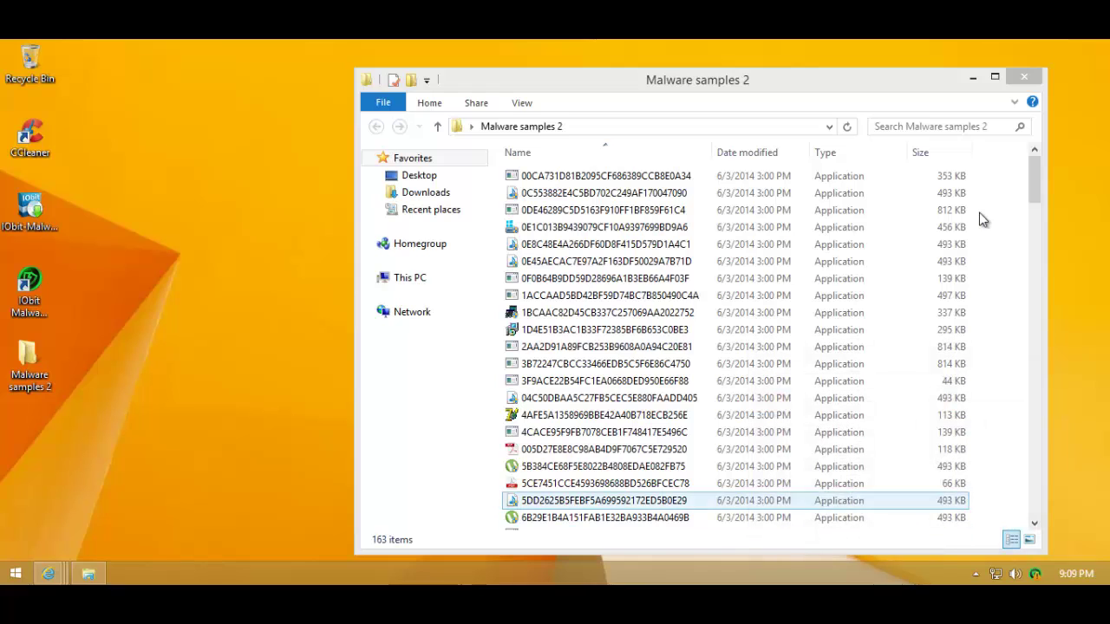
left_click(1029, 78)
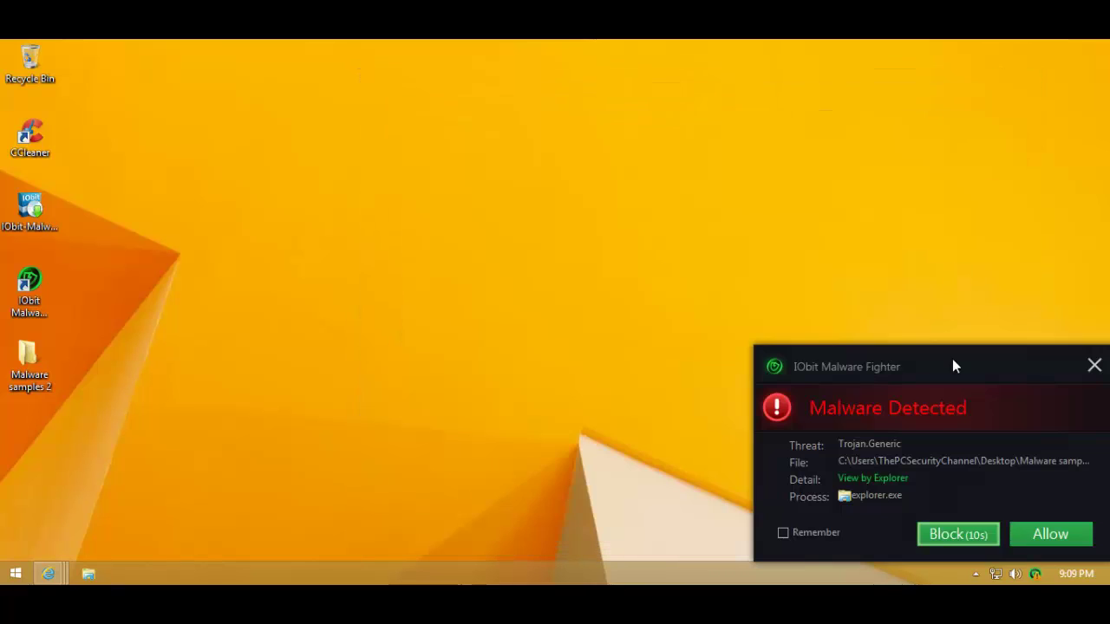
left_click(938, 536)
Step: Open the Custom Scan location list in IObit Malware Fighter and block the malware detections that pop up
left_click(1028, 567)
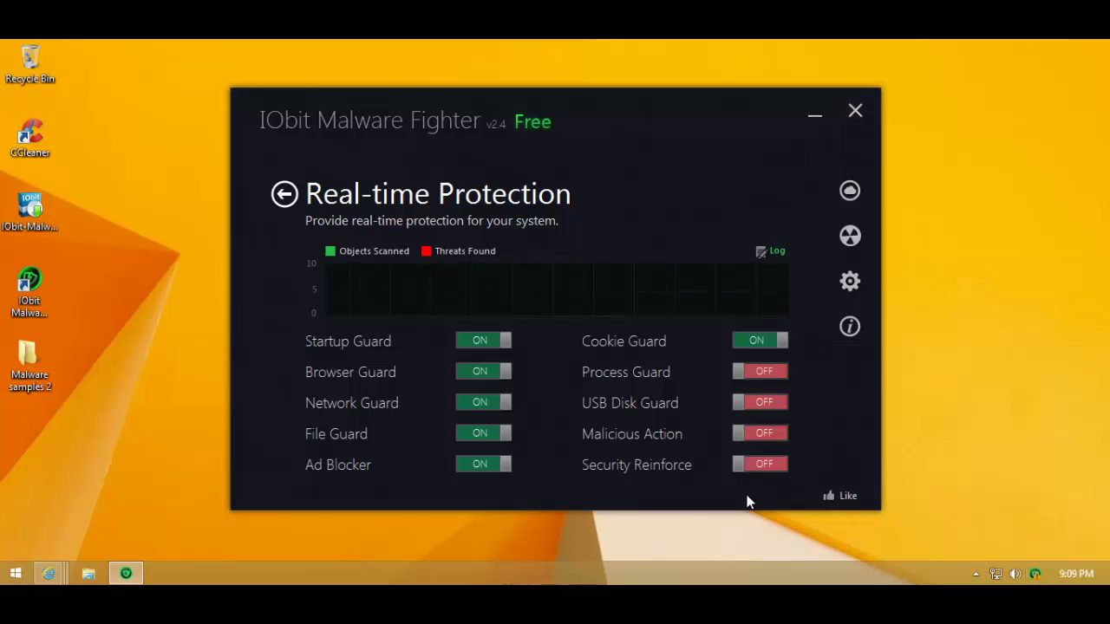
left_click(285, 201)
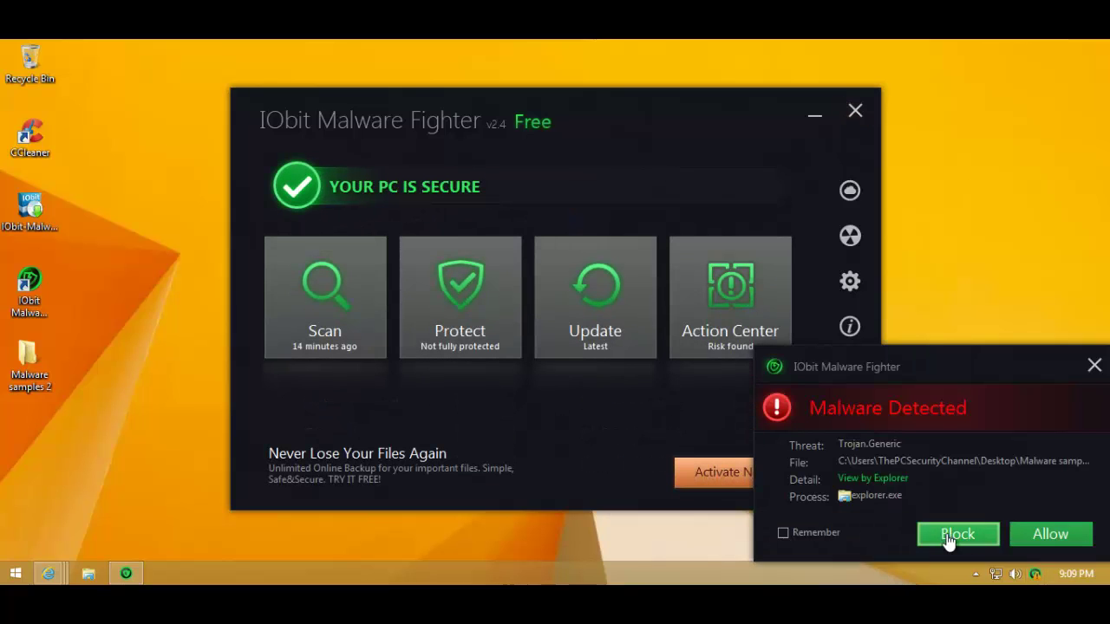
left_click(957, 534)
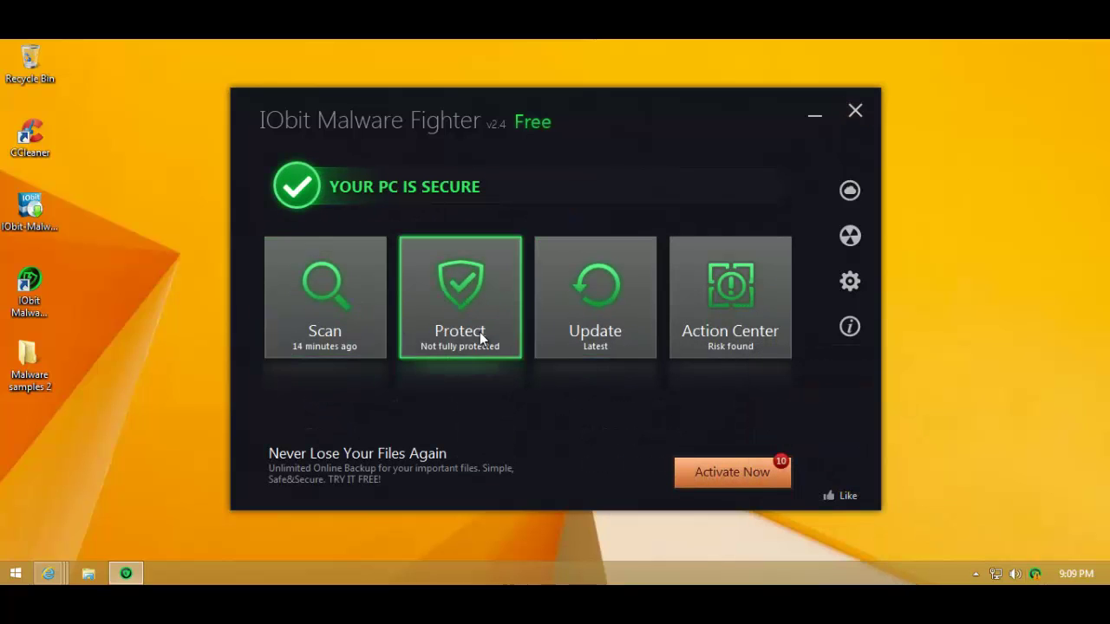
left_click(353, 305)
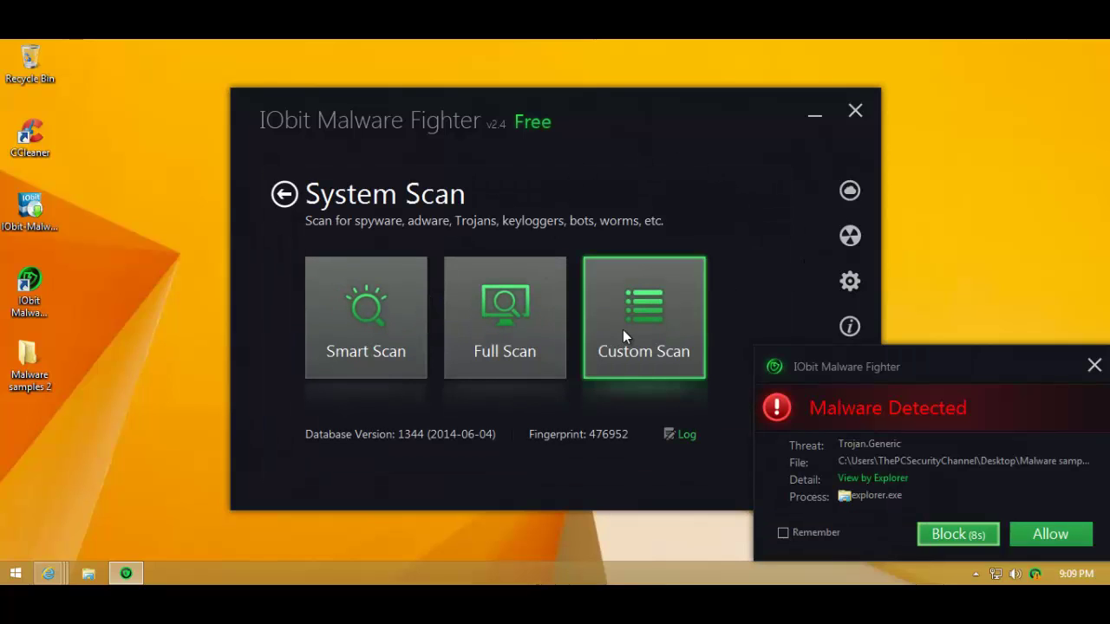
left_click(623, 329)
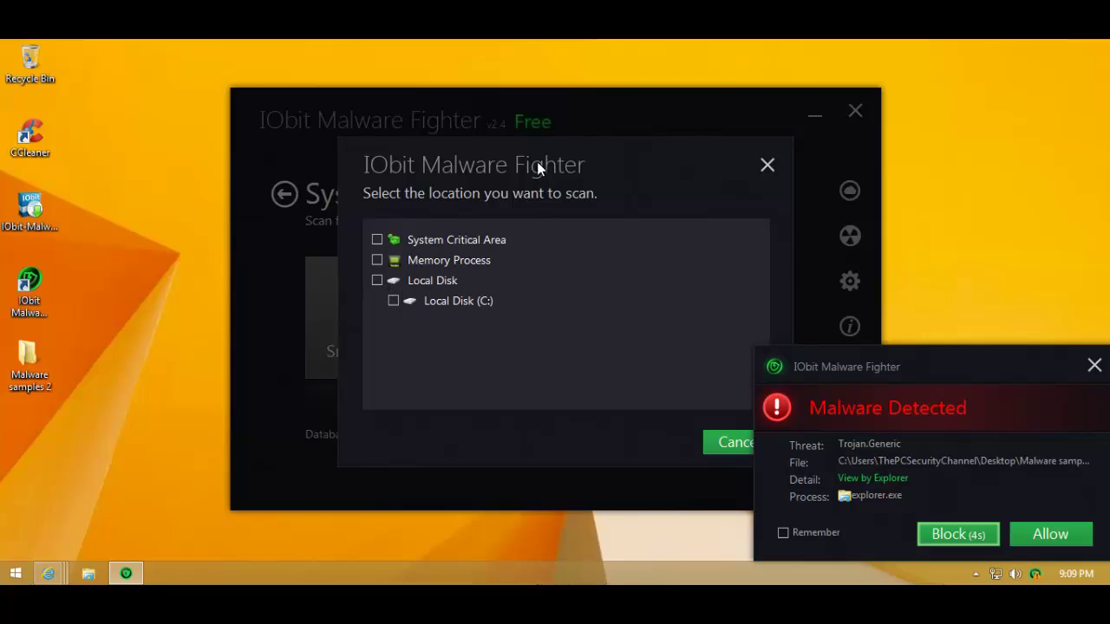
left_click(394, 301)
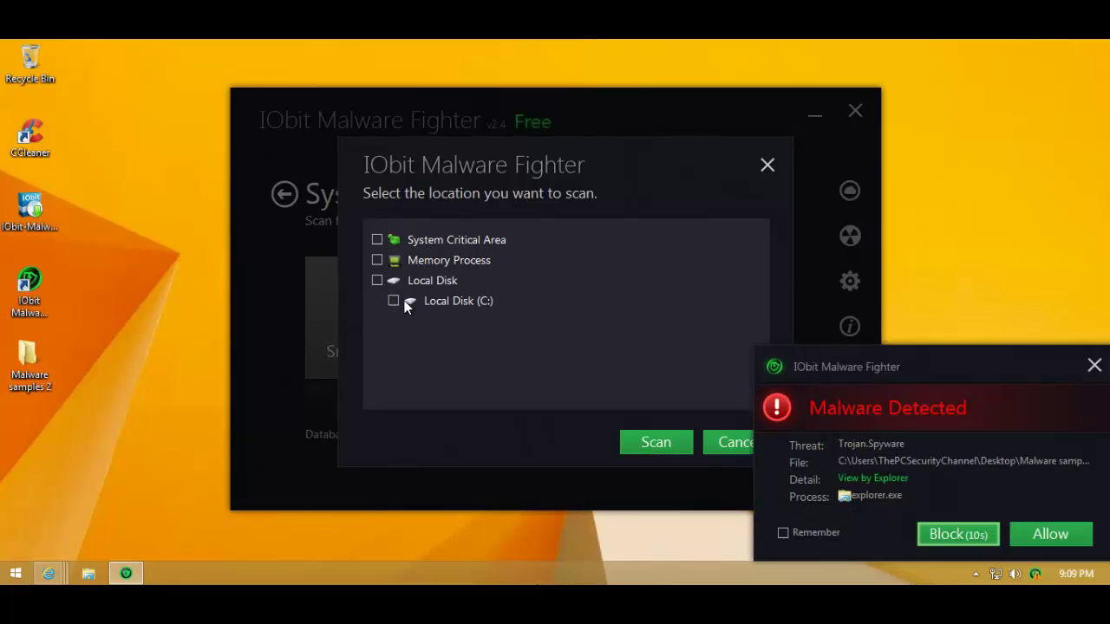
left_click(946, 533)
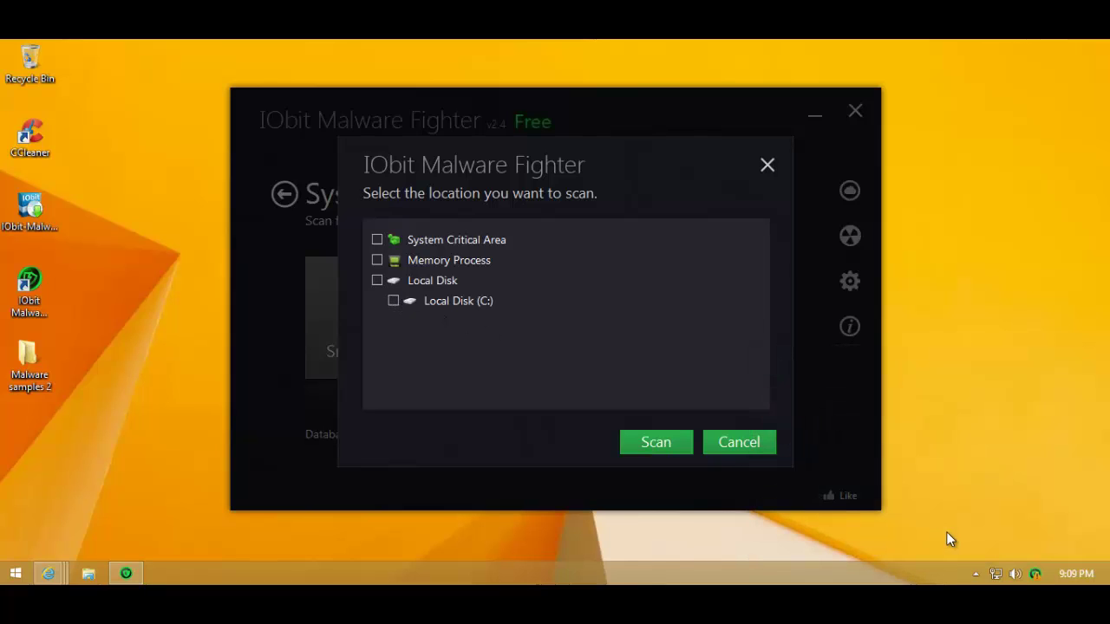
Step: Scan the Malware samples 2 folder on the desktop with IObit Malware Fighter, blocking the real-time detection during the scan
right_click(36, 362)
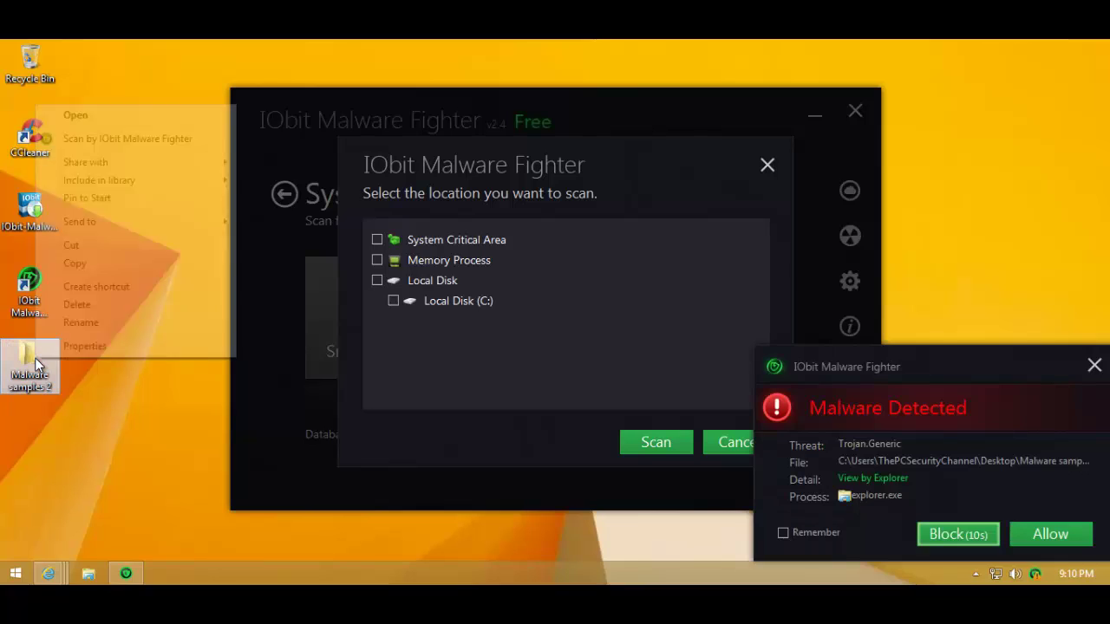
left_click(119, 139)
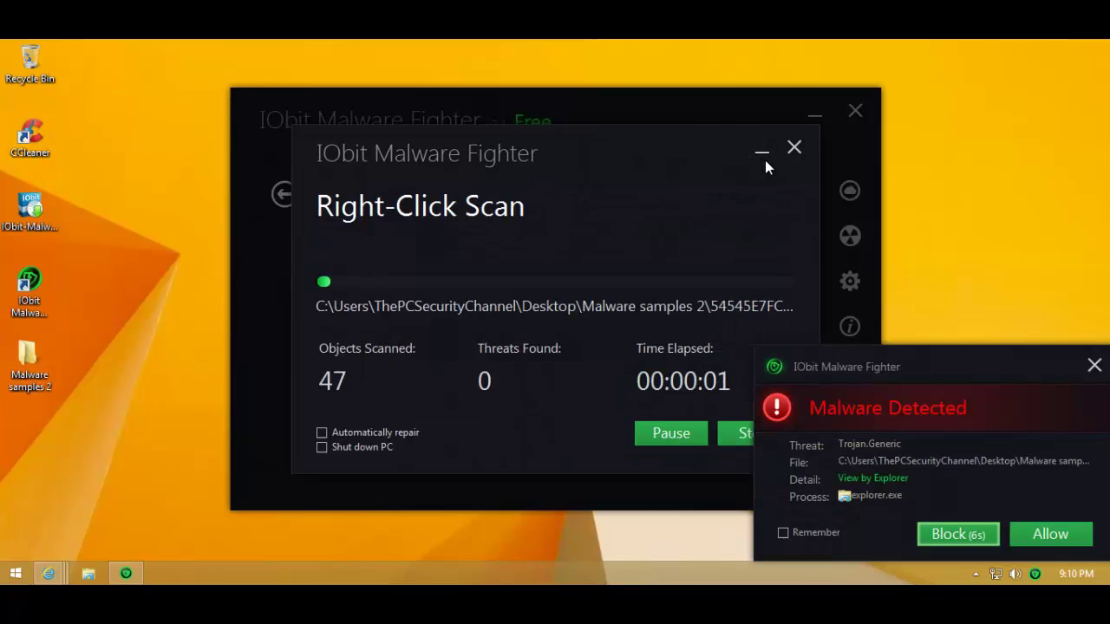
left_click(949, 533)
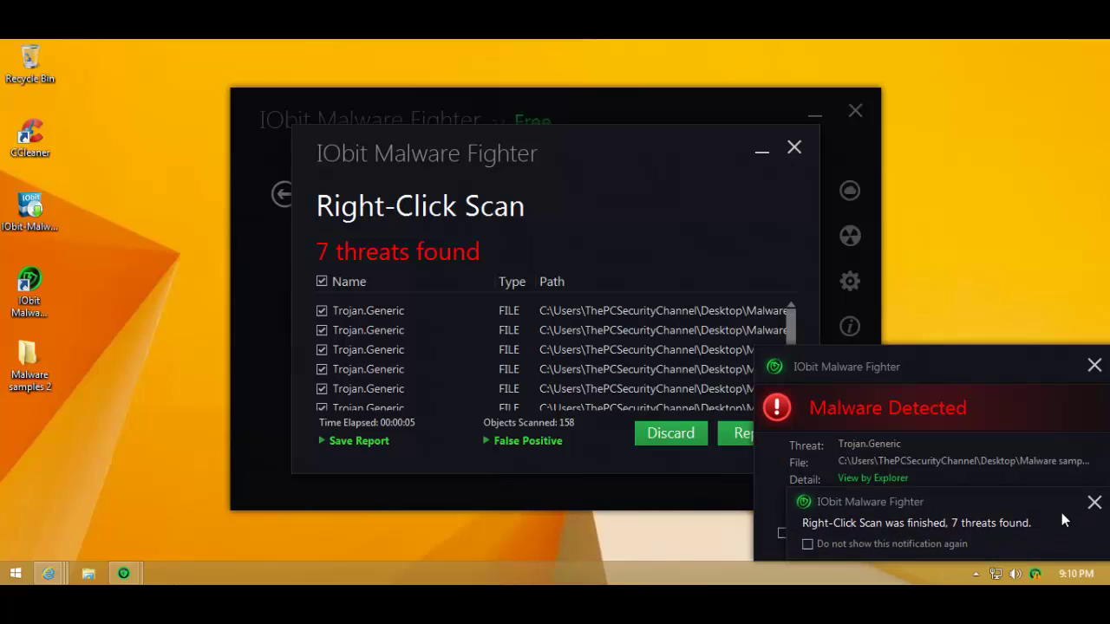
Step: Repair all threats listed in the scan results, dismissing the alerts, and close the scan and main program windows
left_click(1094, 503)
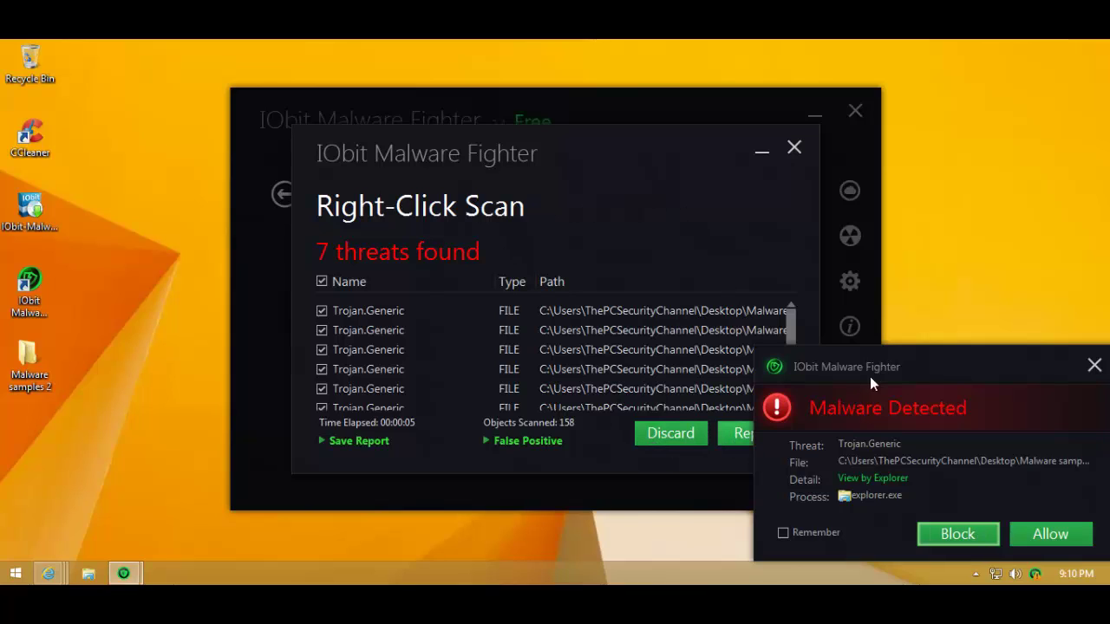
left_click(1094, 365)
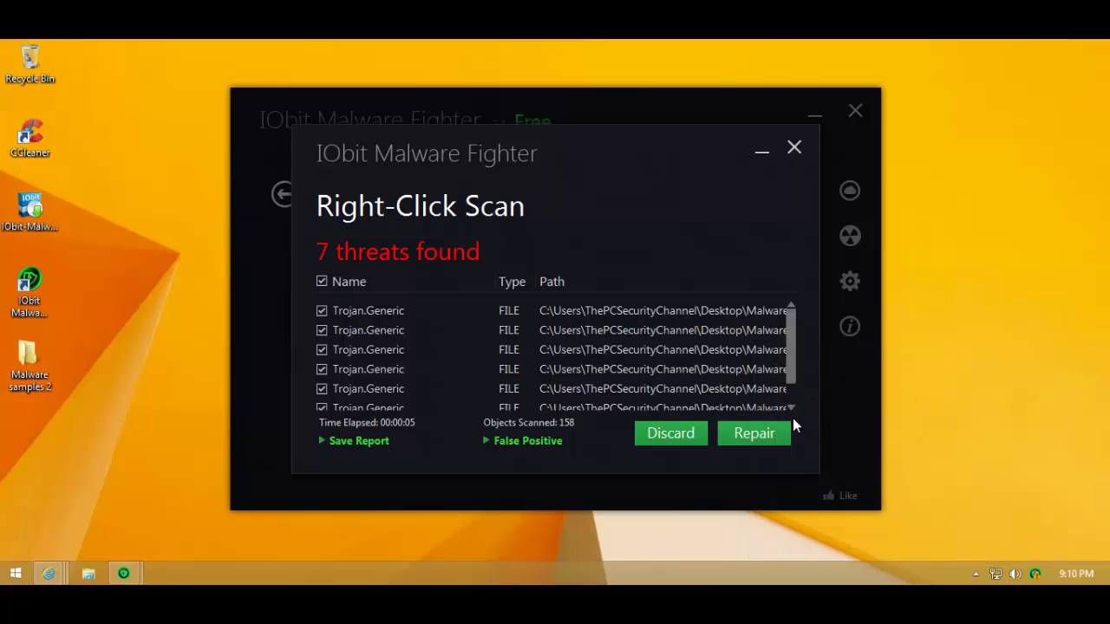
left_click(751, 434)
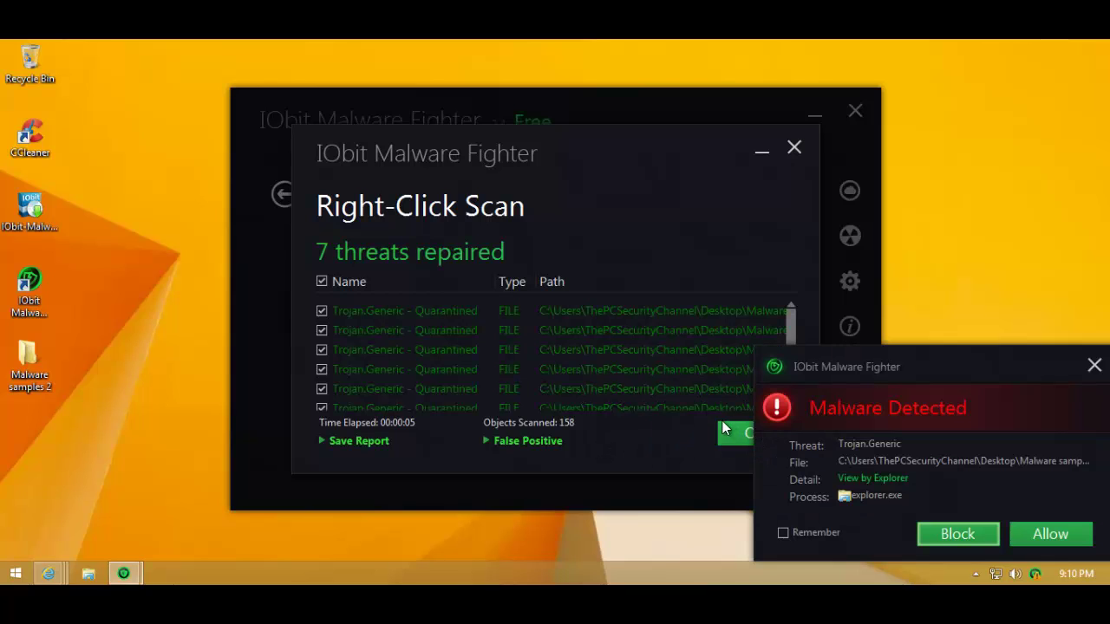
left_click(728, 432)
left_click(705, 441)
left_click(1094, 365)
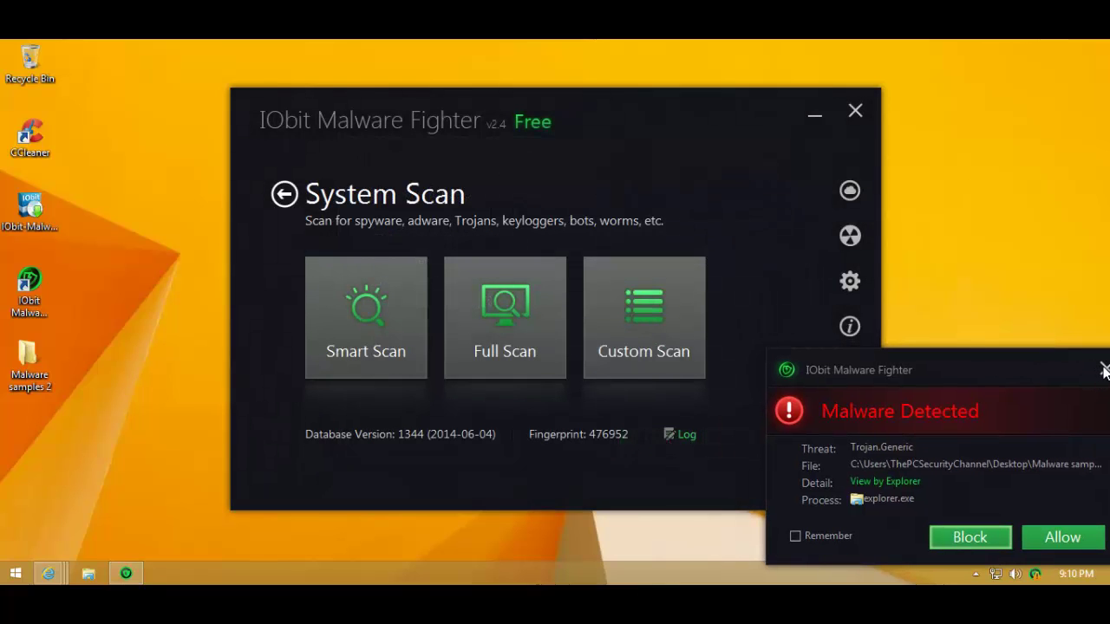
left_click(854, 110)
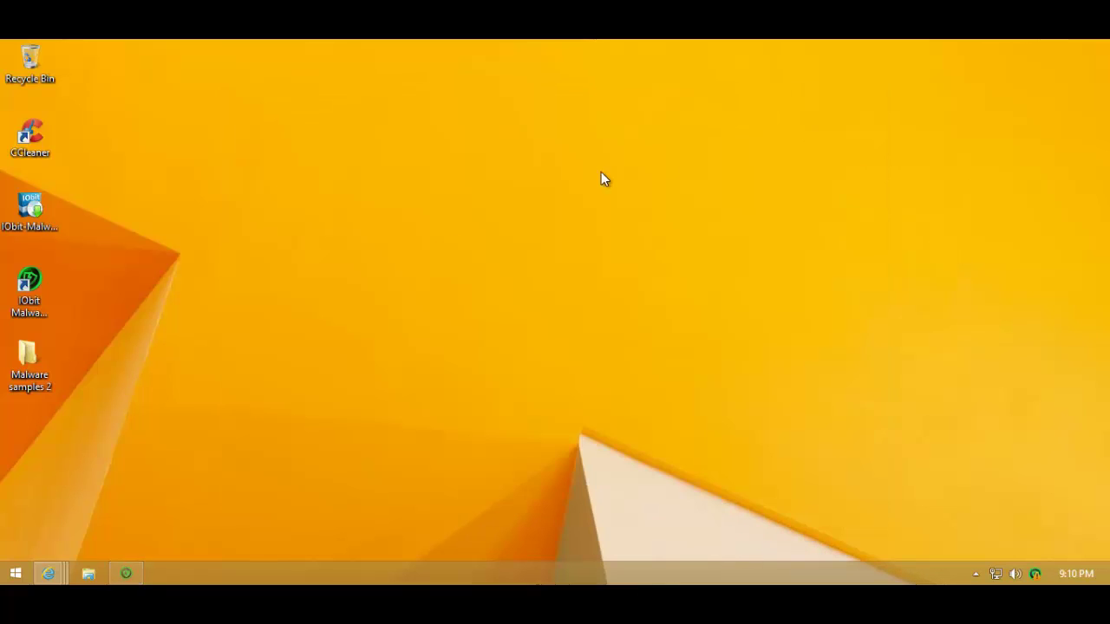
Step: Reopen the Malware samples 2 folder on the desktop, block the new detections, and move the folder window clear of the alerts
double_click(18, 379)
left_click(953, 534)
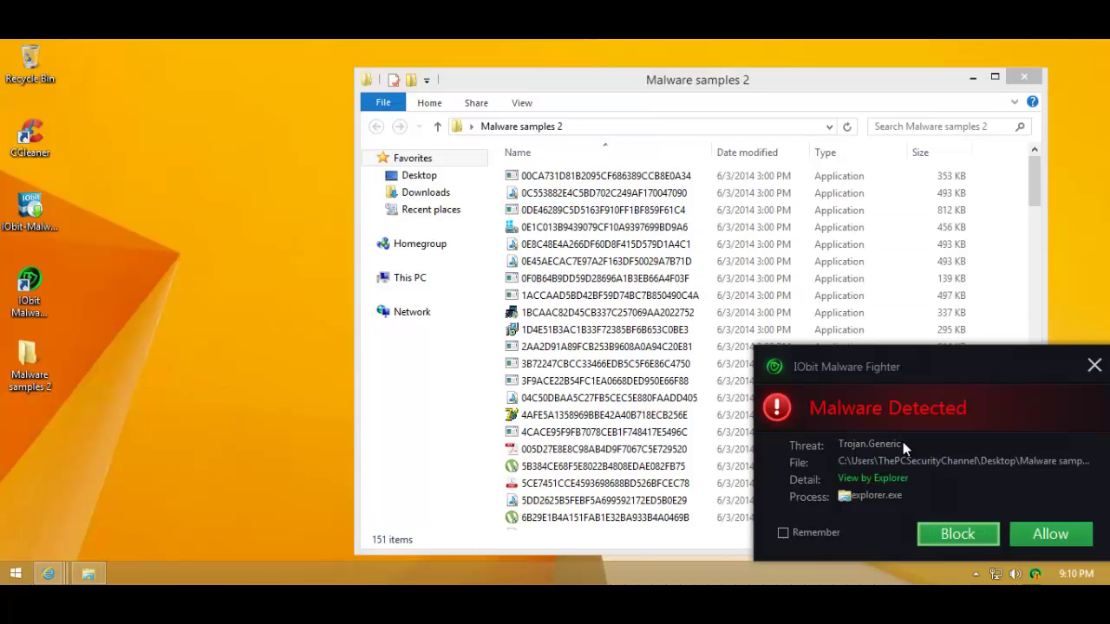
left_click(957, 530)
left_click_drag(859, 86, 694, 72)
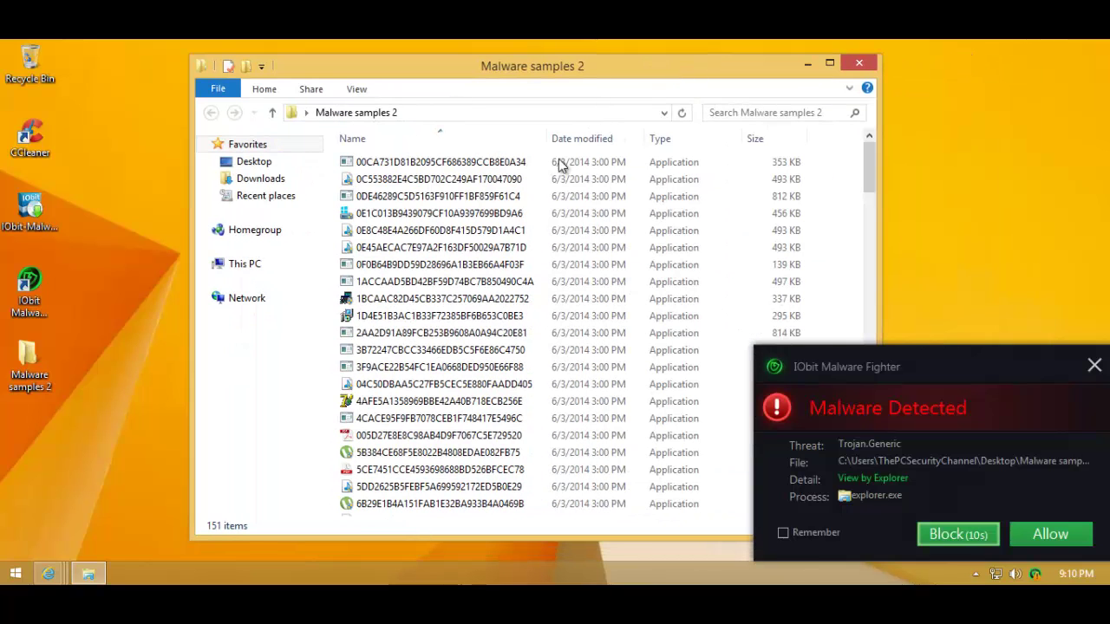
Step: Block the remaining detection and rescan the Malware samples 2 folder with IObit Malware Fighter
left_click(954, 533)
right_click(11, 381)
left_click(89, 162)
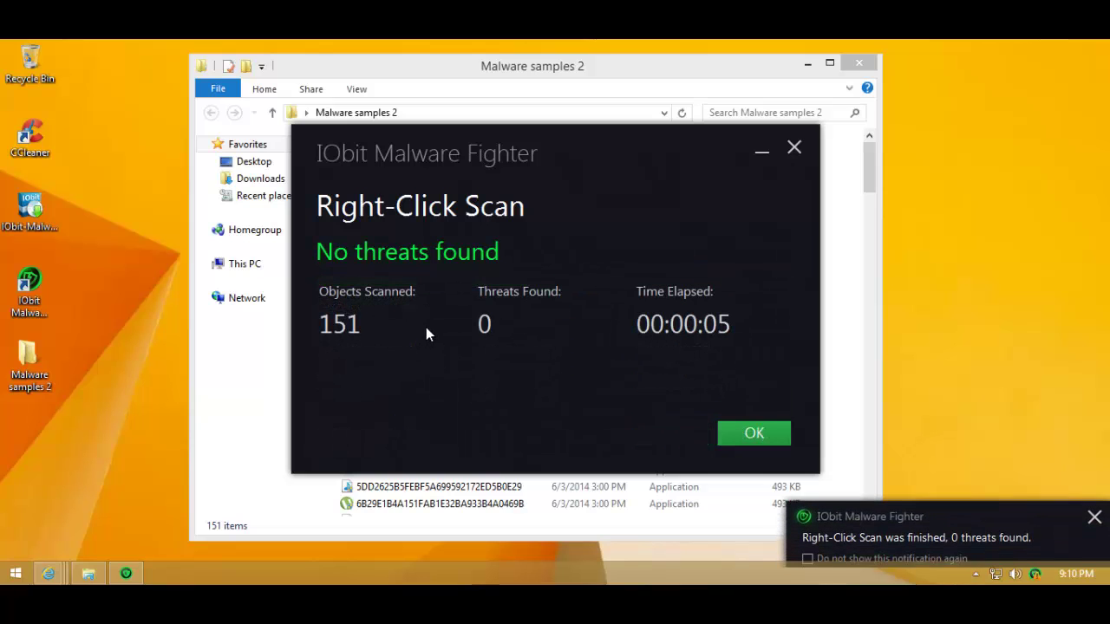
Step: Dismiss the scan result and work out the detection percentage in Calculator as (165 - 151) / 165 * 100, closing Calculator when done
left_click(748, 434)
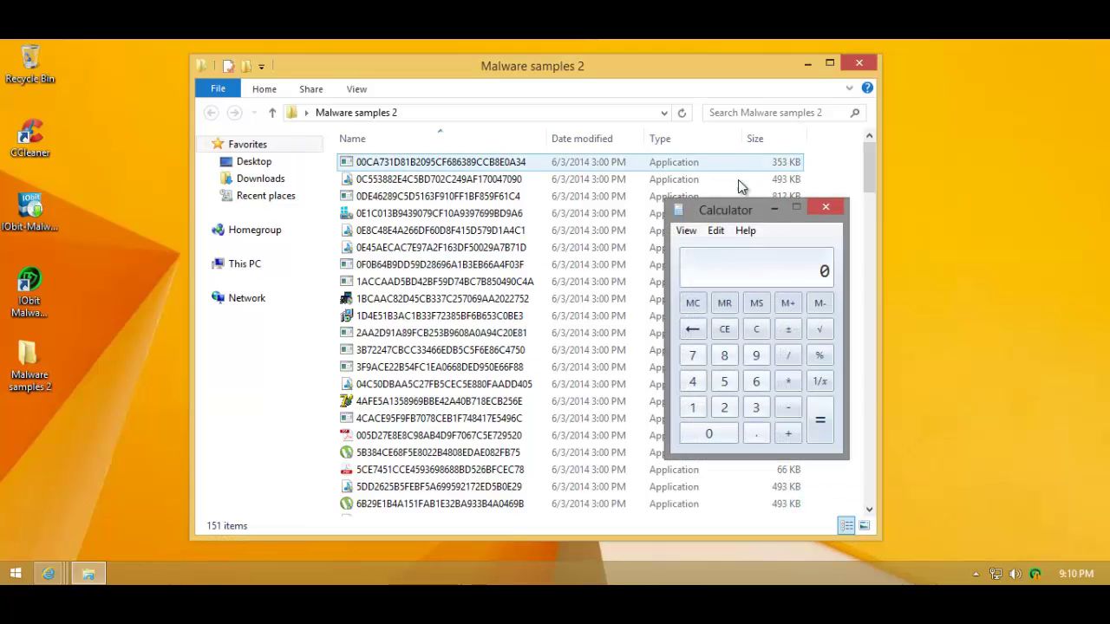
left_click_drag(748, 217, 853, 235)
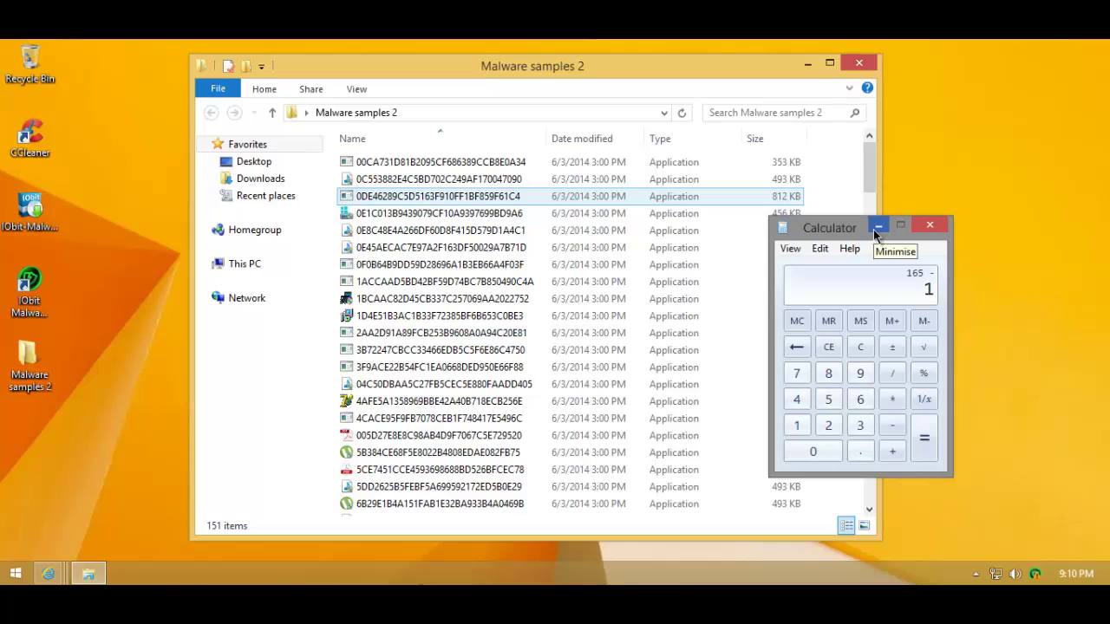
type("51")
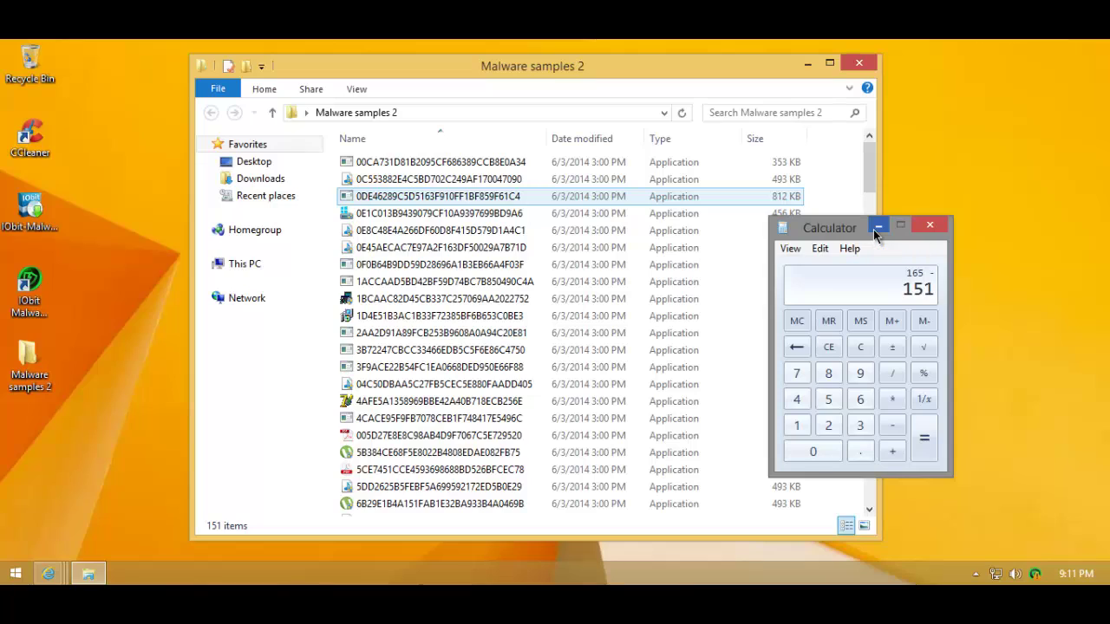
type("5")
key("Return")
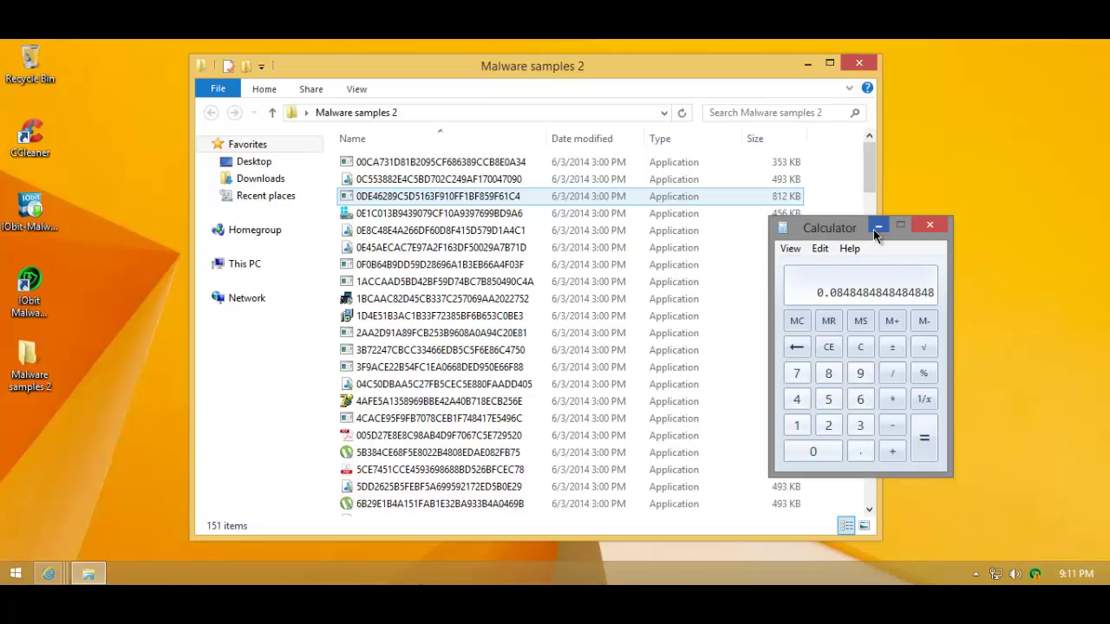
type("10")
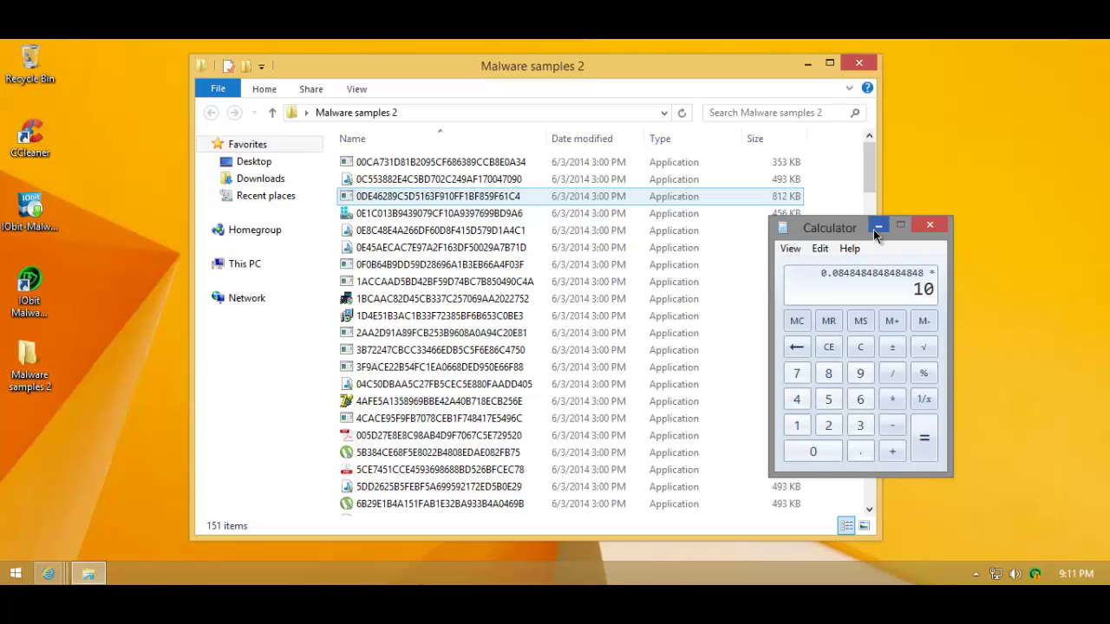
type("0")
key("Return")
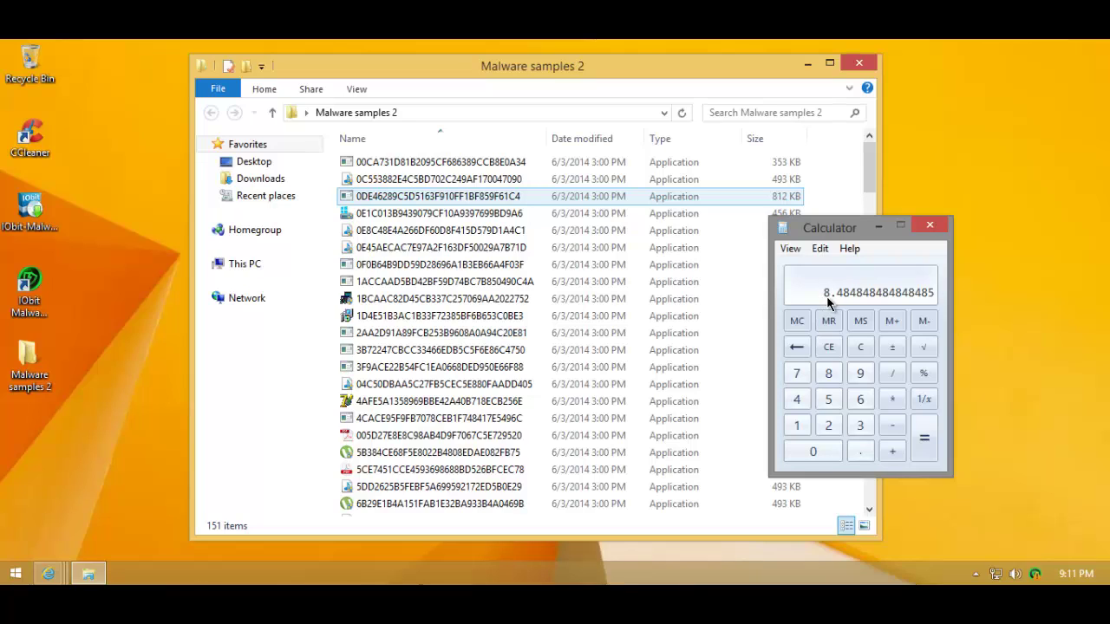
left_click(930, 227)
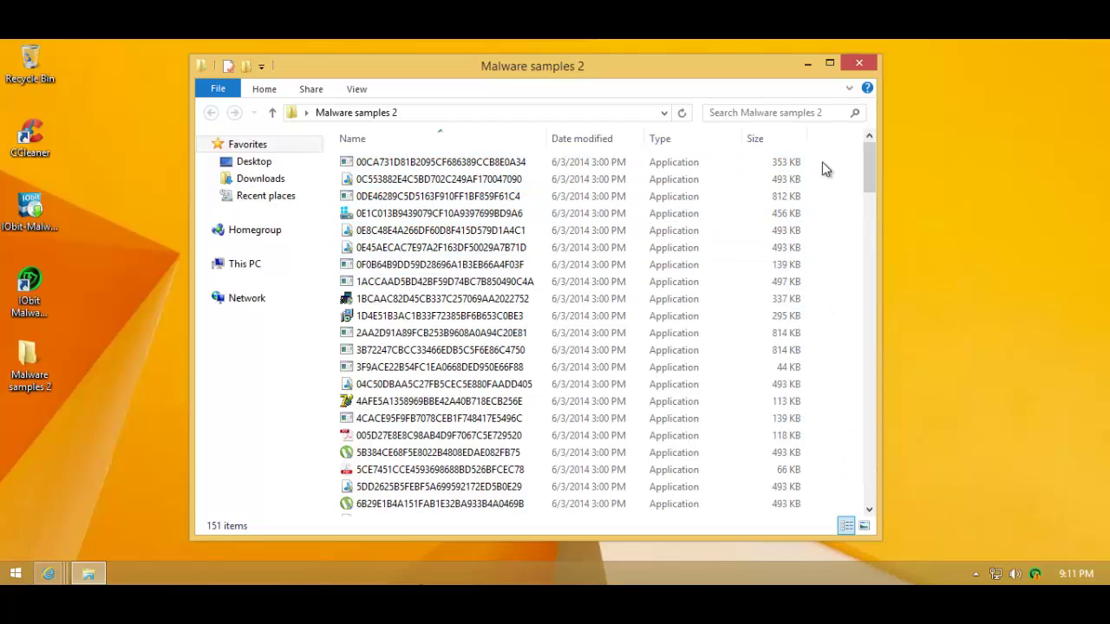
Step: Run the samples starting 00CA731D and 0C553882, open the file the second one offers, and minimise the browser window that appears
left_click(416, 164)
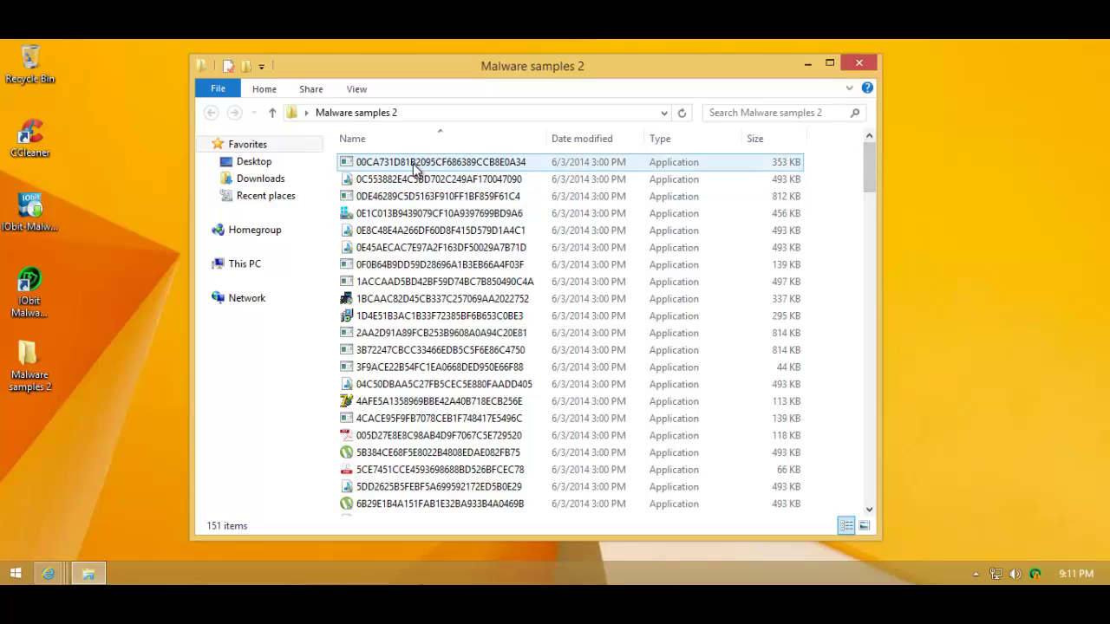
double_click(408, 163)
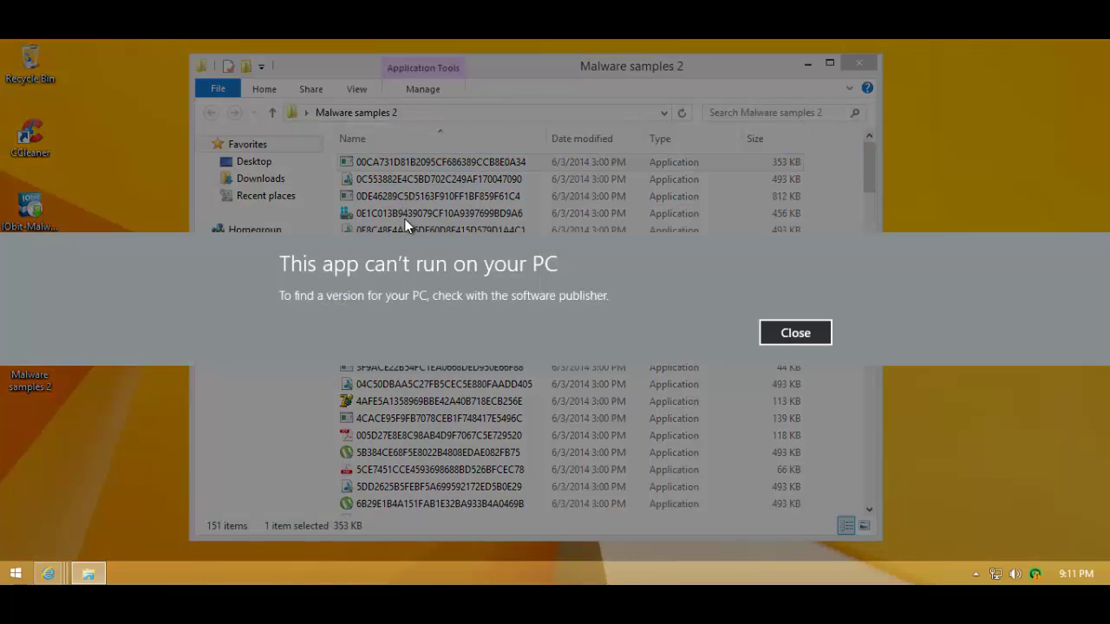
key("Return")
key("Down")
key("Return")
left_click(624, 333)
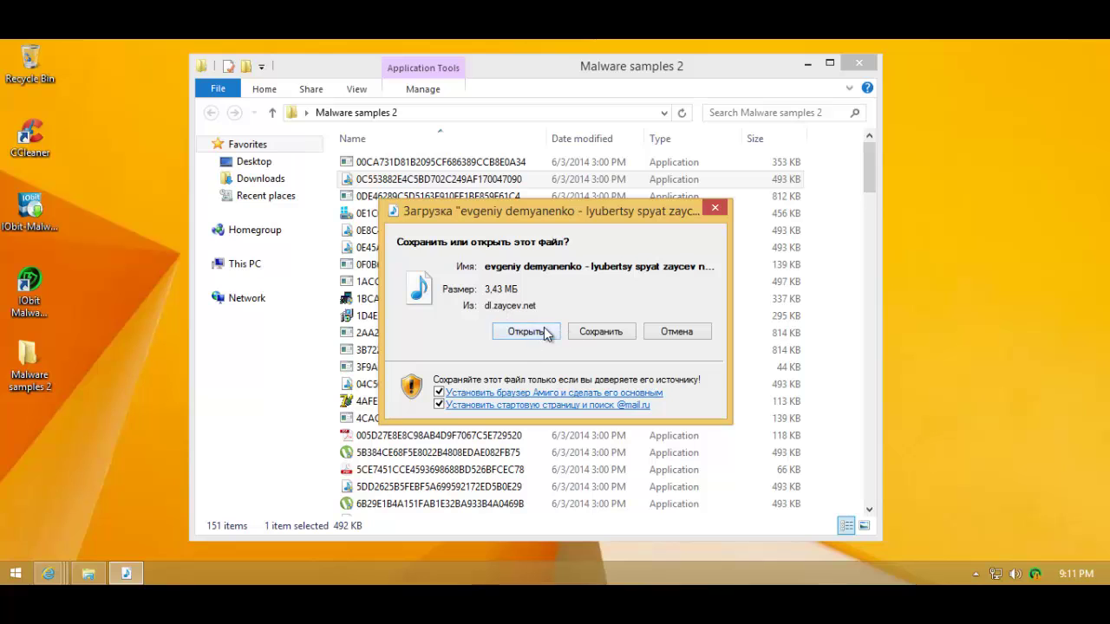
left_click(524, 332)
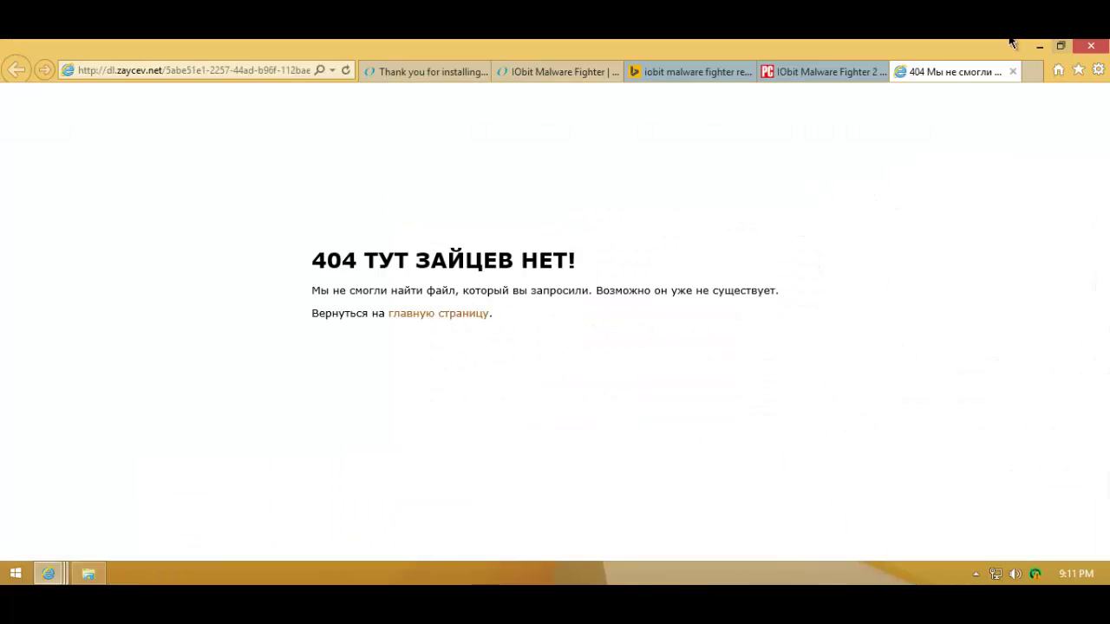
left_click(1039, 46)
Step: Run the samples starting 0DE46289, 0E45AECA and 1ACCAAD5, cancelling the download prompt that opens
double_click(452, 198)
double_click(374, 252)
left_click(689, 336)
double_click(401, 282)
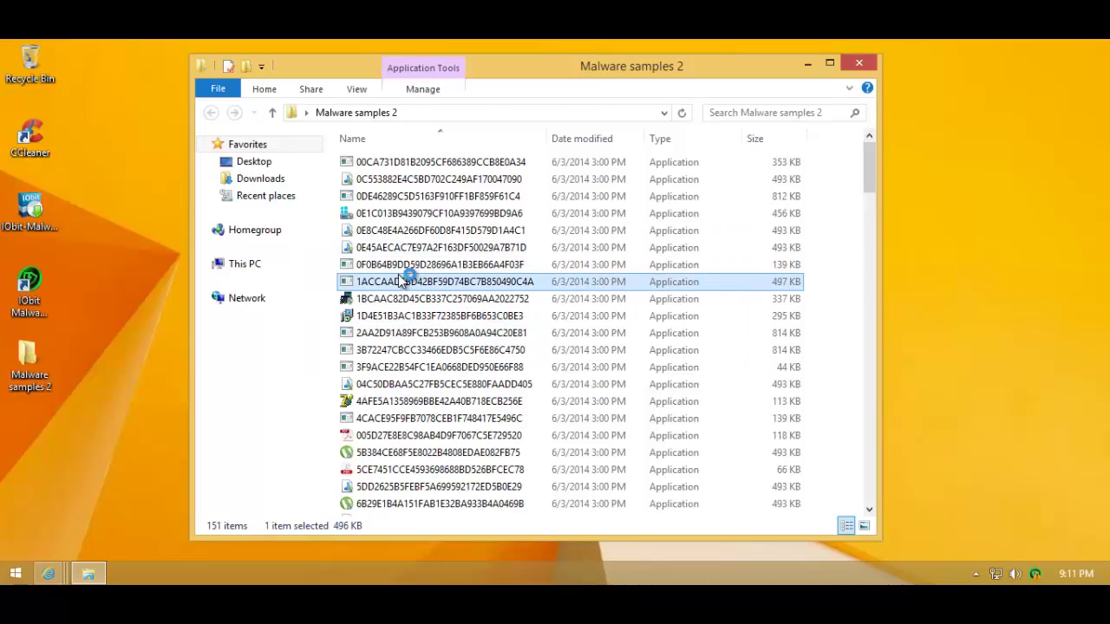
Step: Run the samples starting 0F0B64B9, 3B72247C, 4AFE5A13, 005D27E8 and 6EAA2, closing the compatibility message
double_click(417, 265)
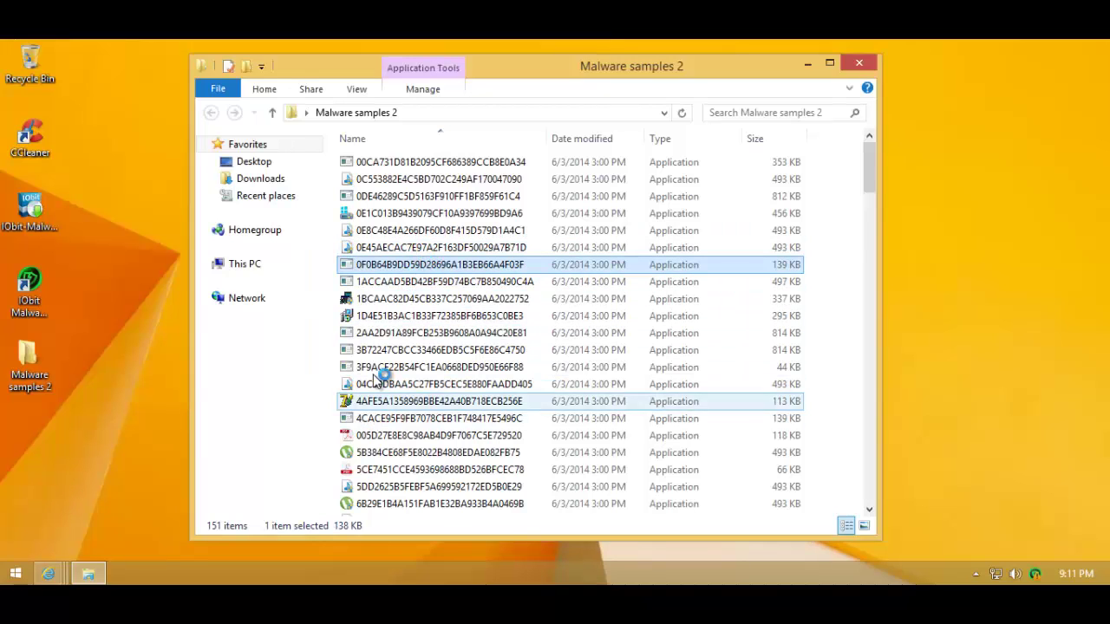
double_click(373, 350)
double_click(381, 402)
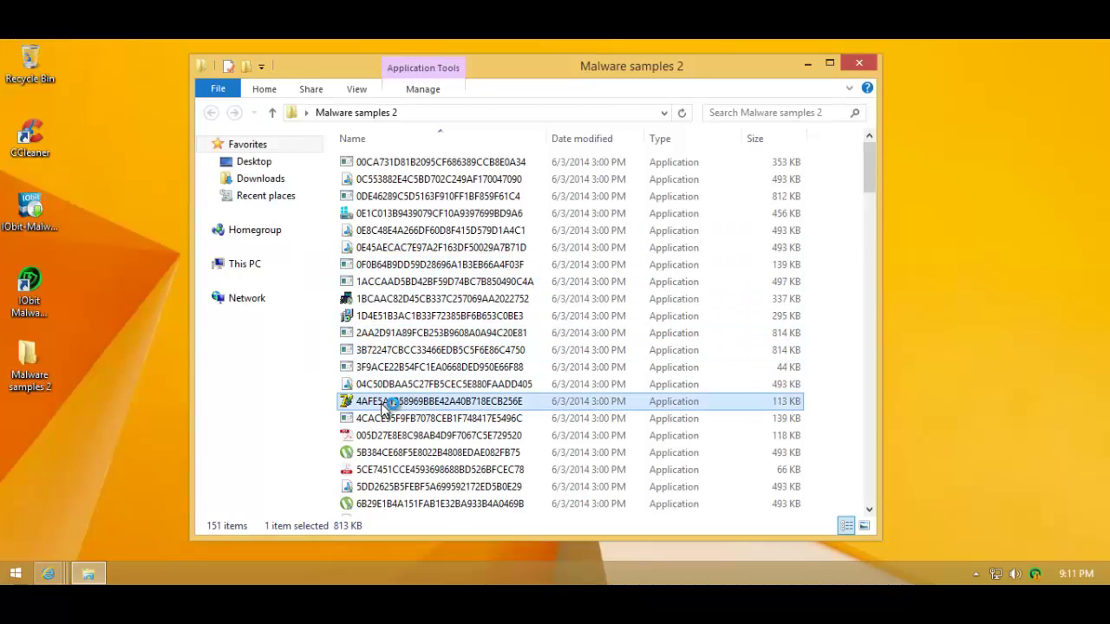
double_click(386, 435)
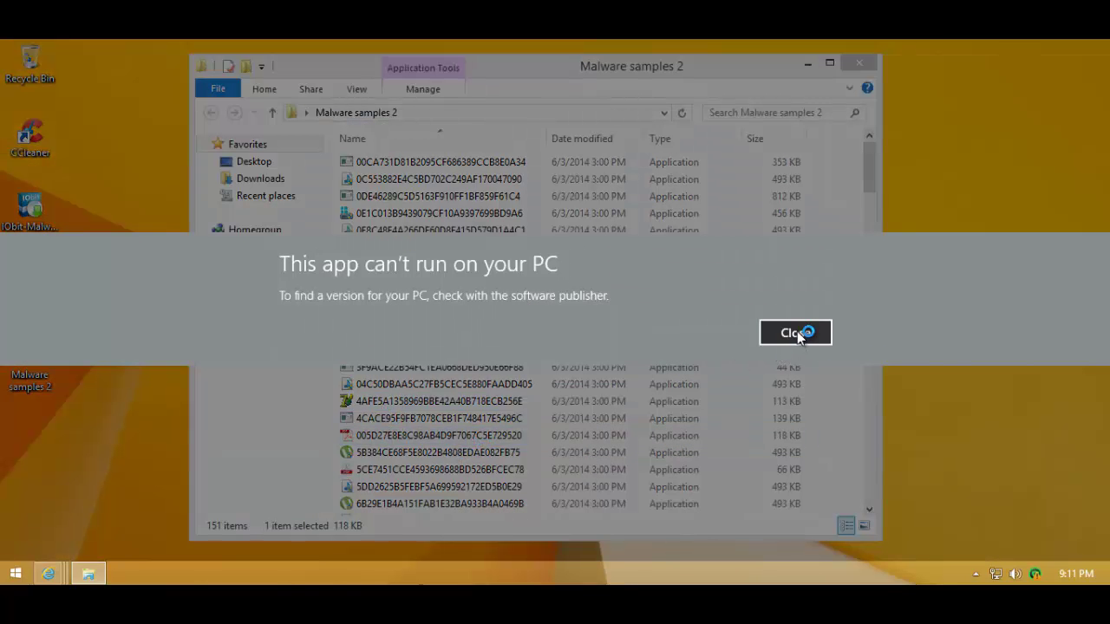
left_click(784, 332)
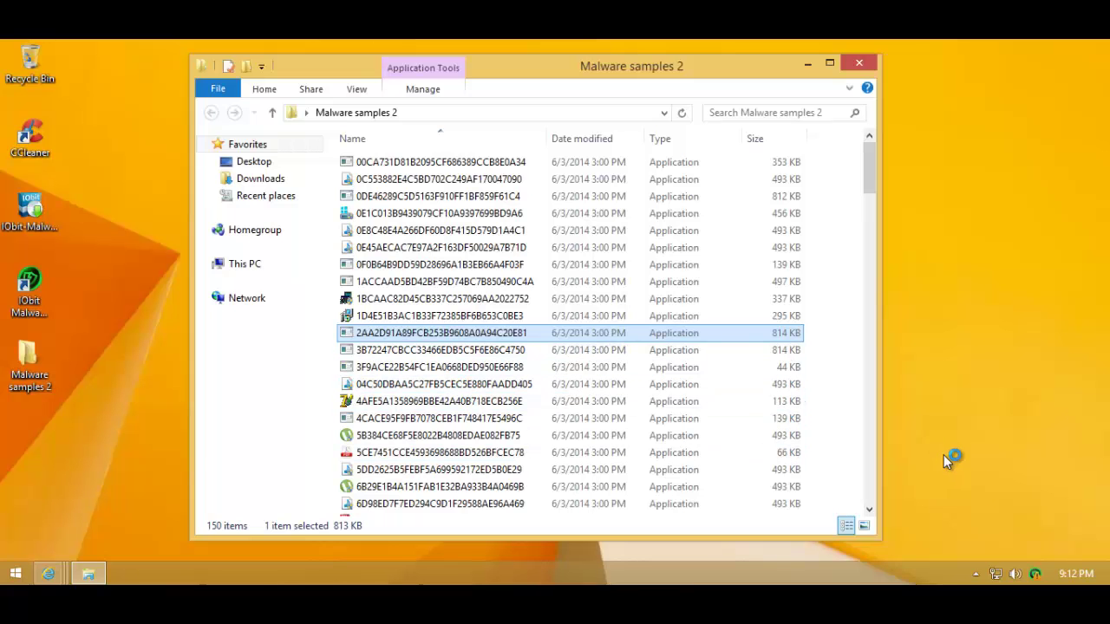
left_click_drag(869, 183, 866, 199)
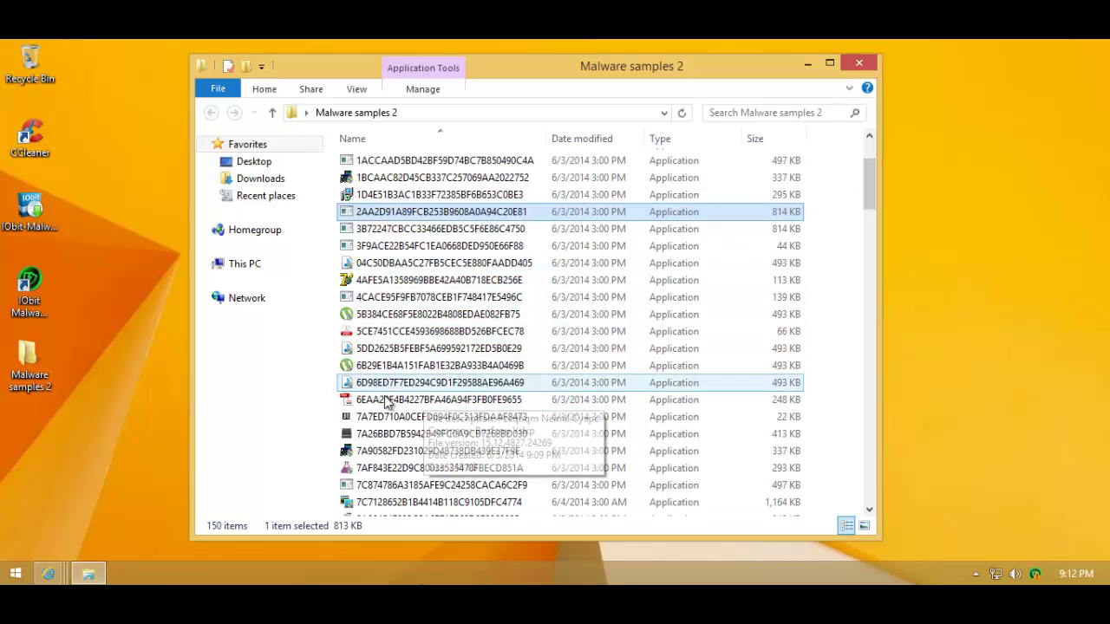
left_click(436, 406)
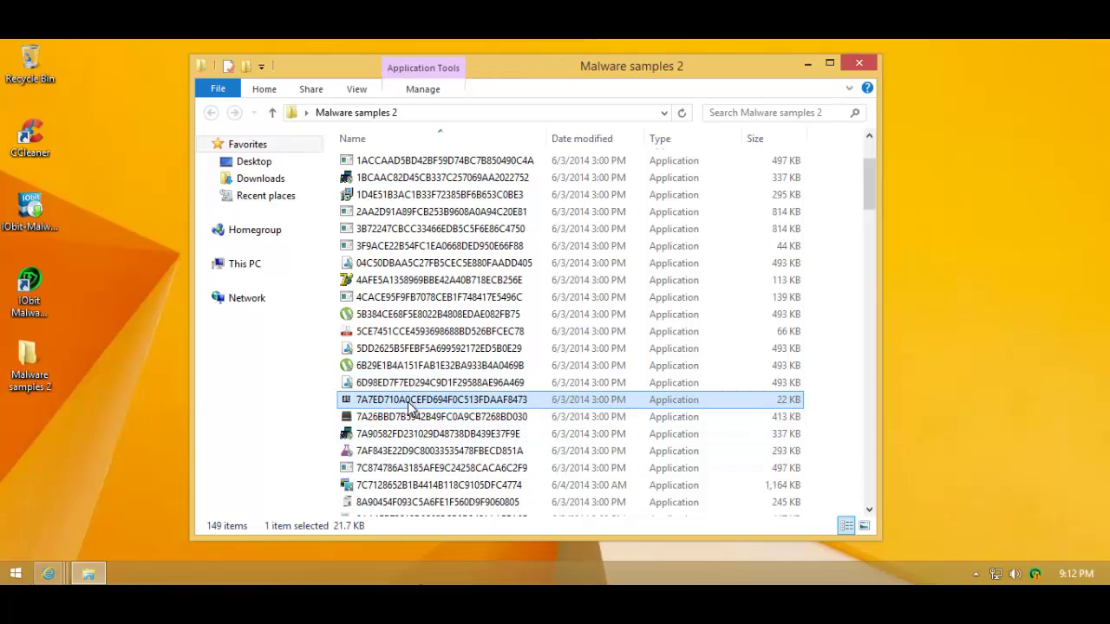
Step: Run the samples starting B1C31481, A0804EC6, 80432237, BA99847F, BCE542DE and C0805795 further down the folder, closing the compatibility message
scroll(416, 416, "down", 3)
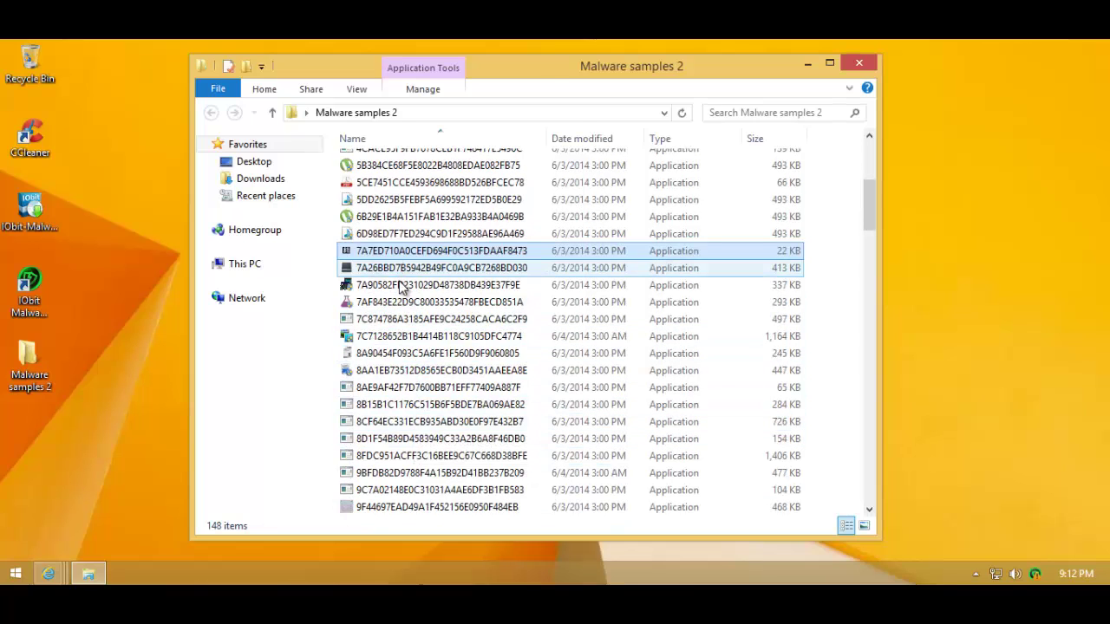
scroll(387, 250, "down", 2)
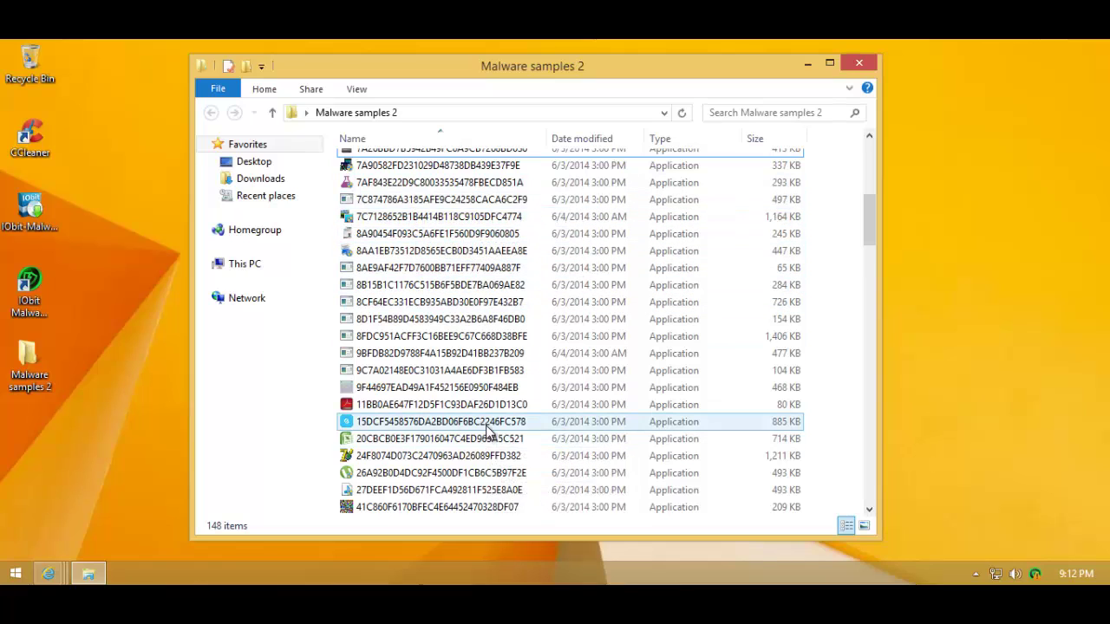
scroll(486, 421, "down", 3)
scroll(488, 415, "down", 14)
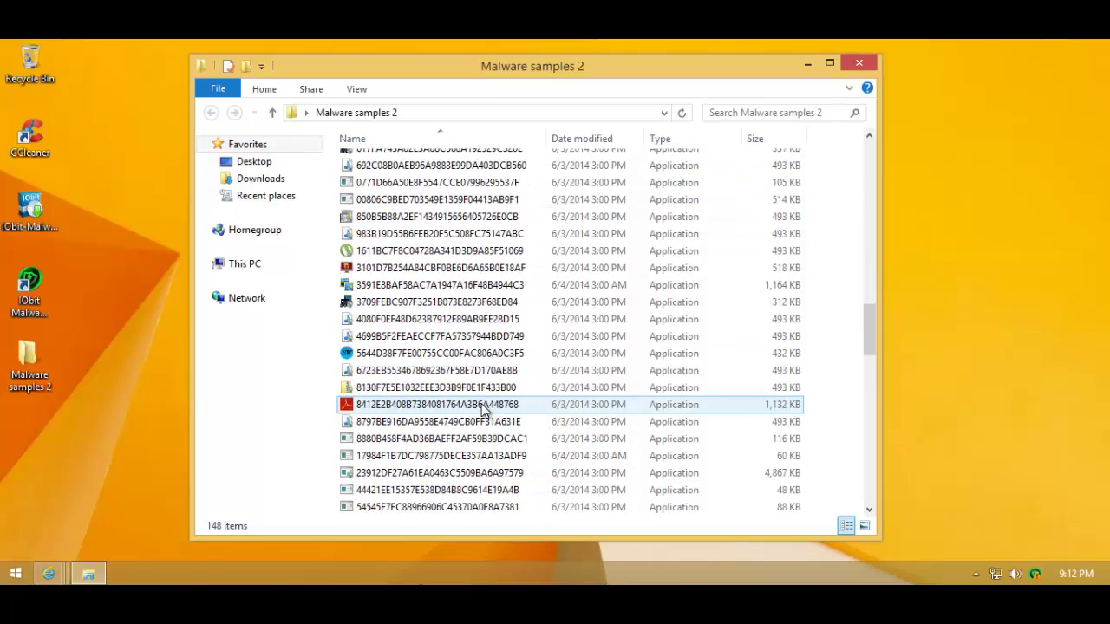
scroll(484, 410, "down", 5)
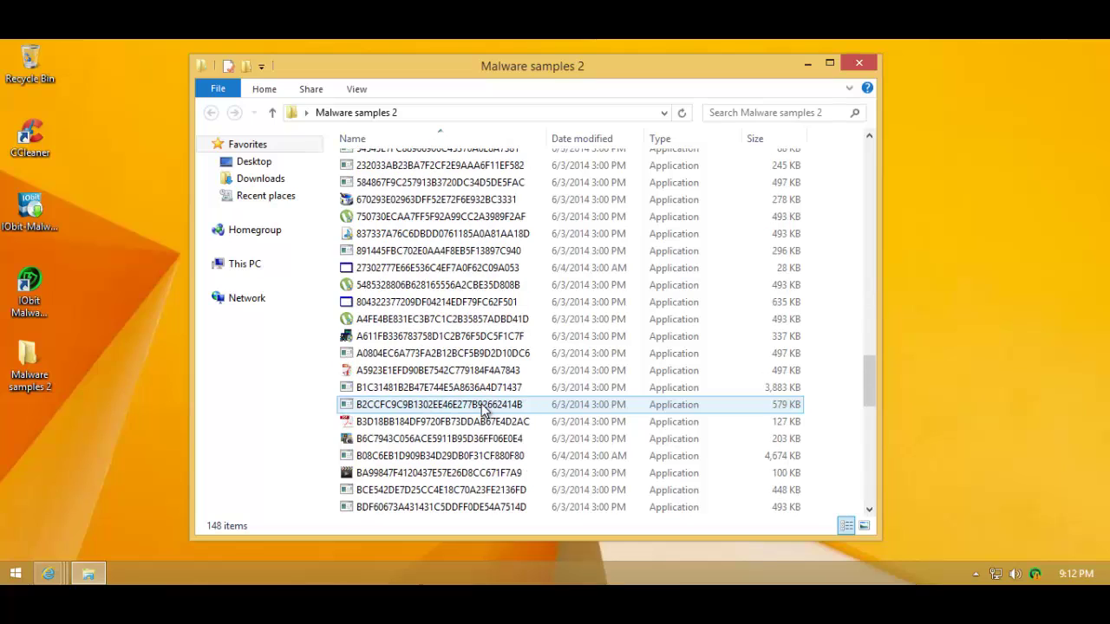
left_click(436, 388)
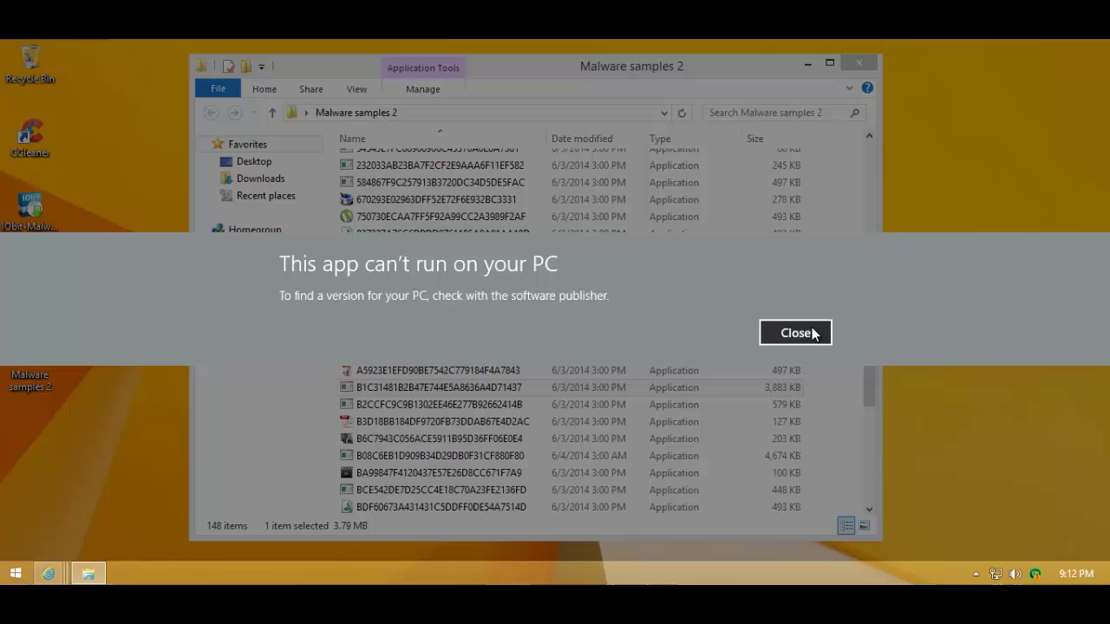
left_click(793, 330)
left_click(434, 355)
left_click(411, 304)
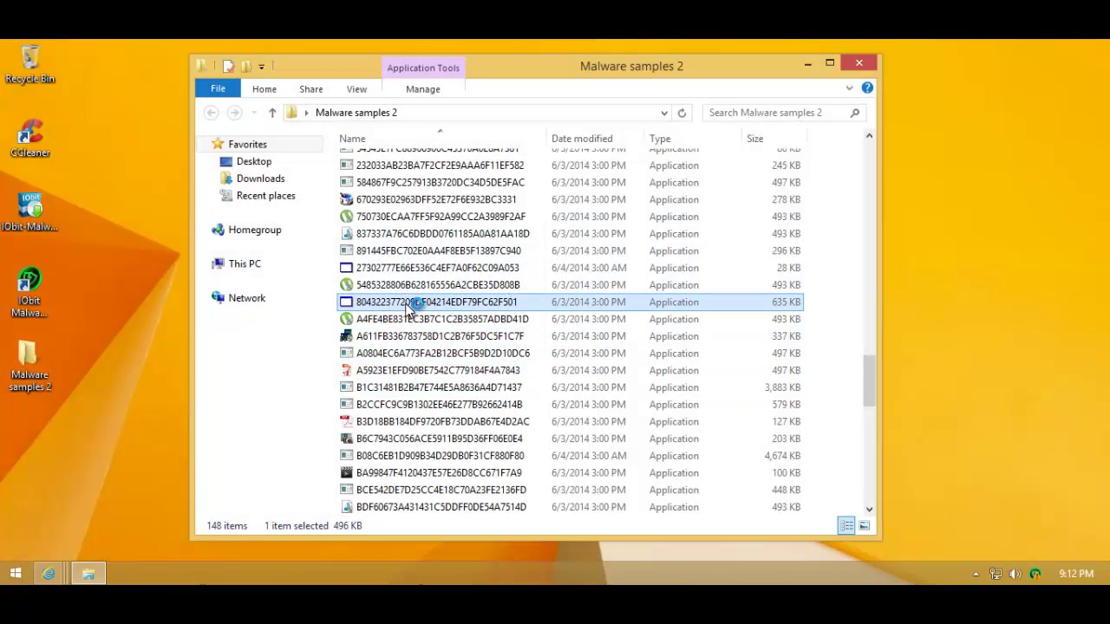
left_click(390, 476)
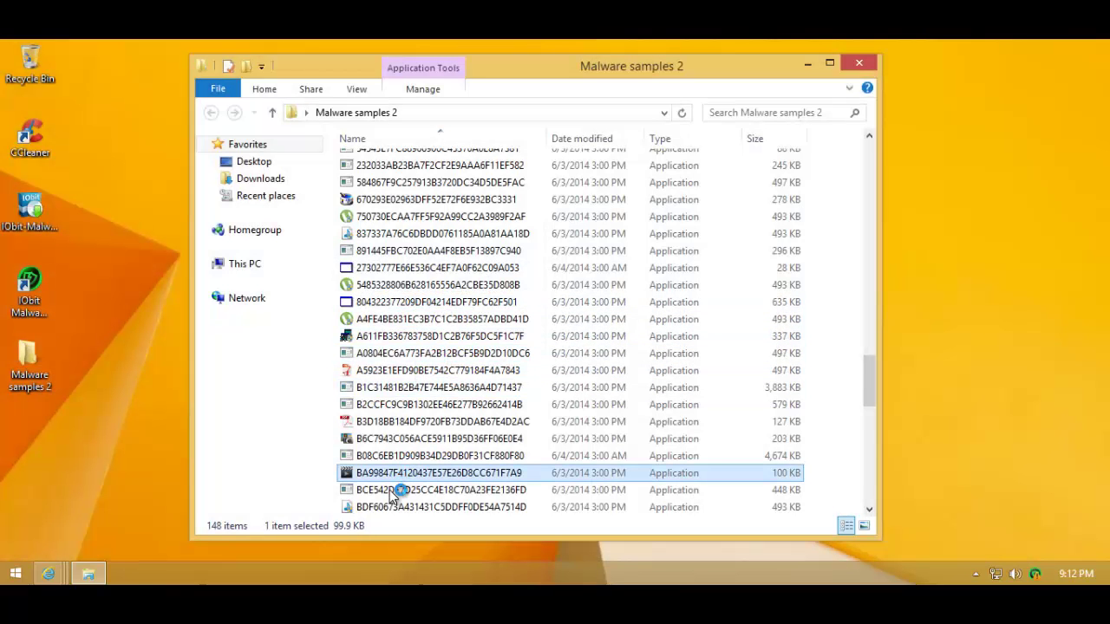
left_click(421, 494)
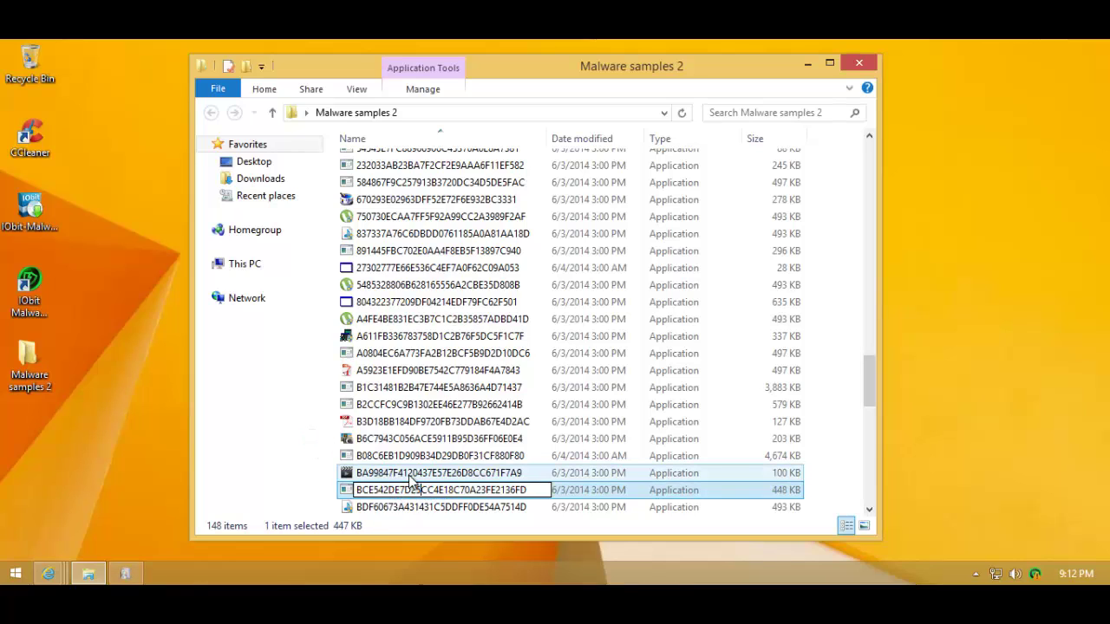
scroll(354, 486, "down", 2)
left_click(508, 440)
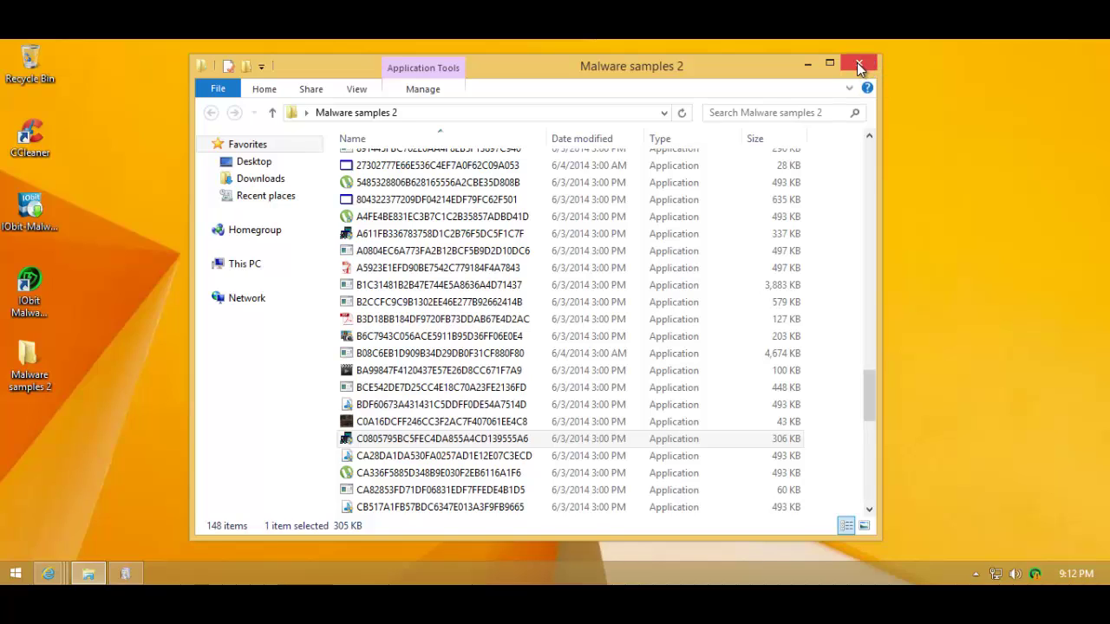
Step: Close the Malware samples 2 folder and cancel the .NET Framework 3.5 installation prompt
left_click(859, 65)
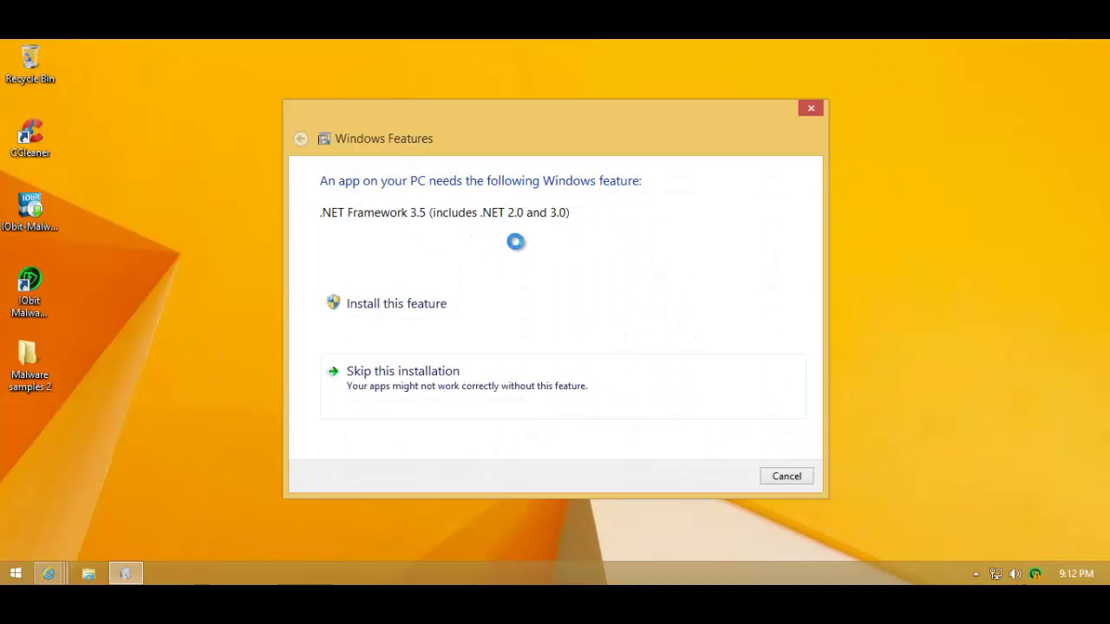
left_click(775, 478)
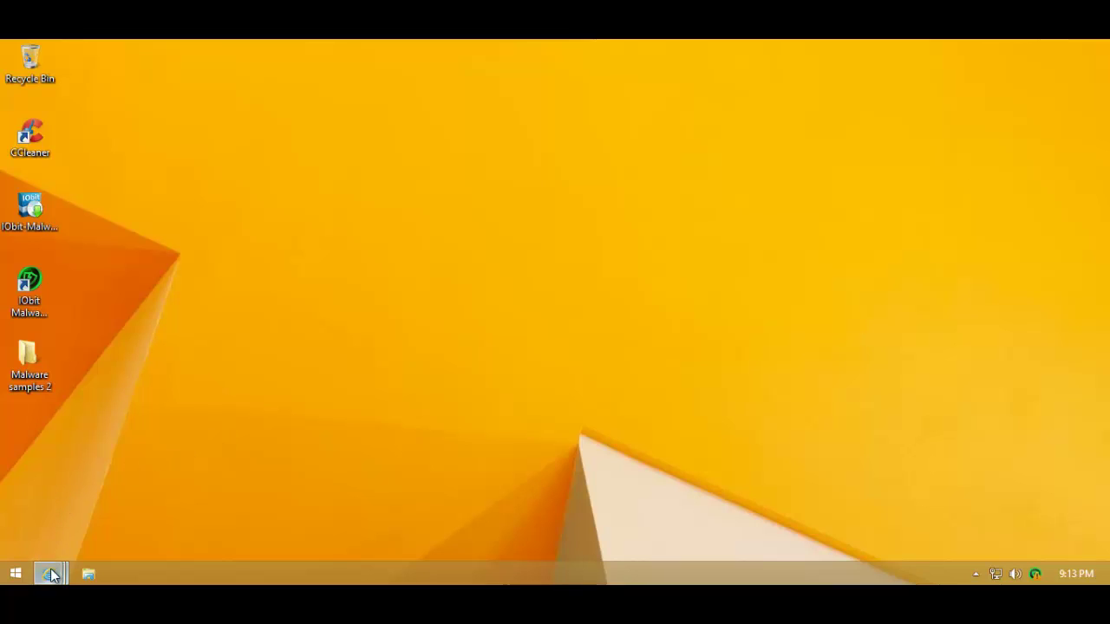
Step: Switch to the IObit post-install page in Internet Explorer and examine the feature comparison between Malware Fighter Free and Pro
mouse_move(50, 568)
left_click(87, 511)
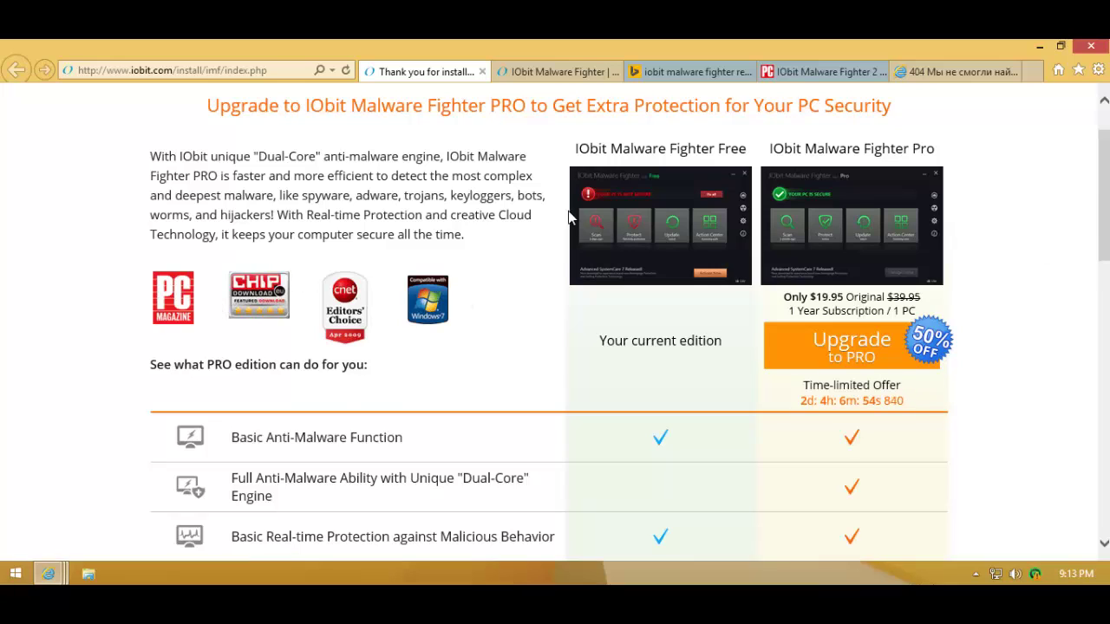
scroll(564, 208, "down", 1)
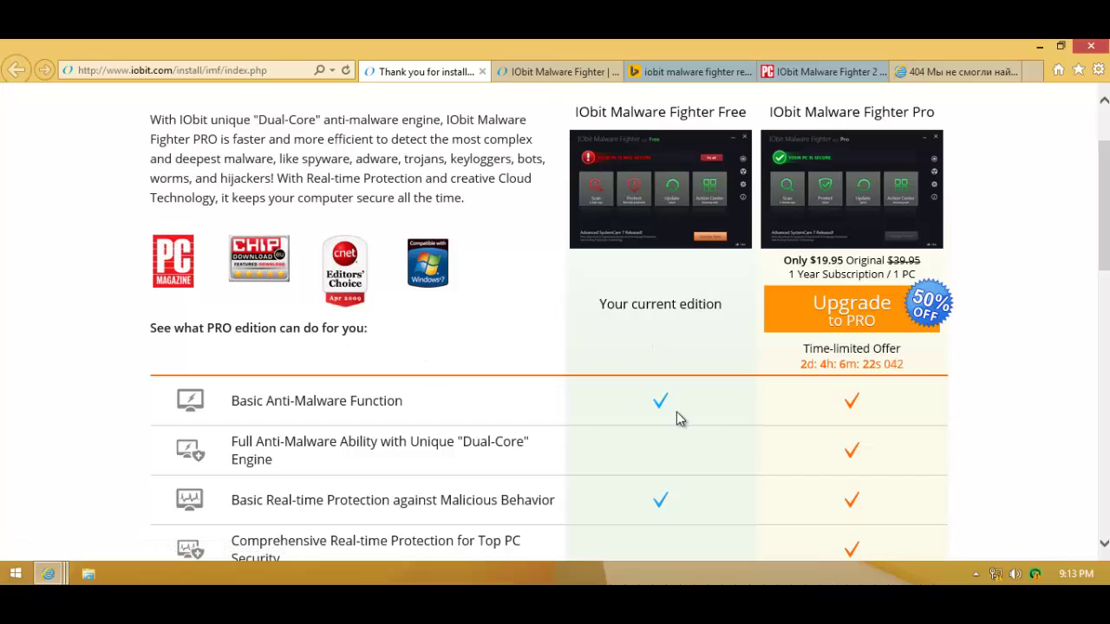
scroll(679, 419, "down", 2)
scroll(679, 419, "down", 3)
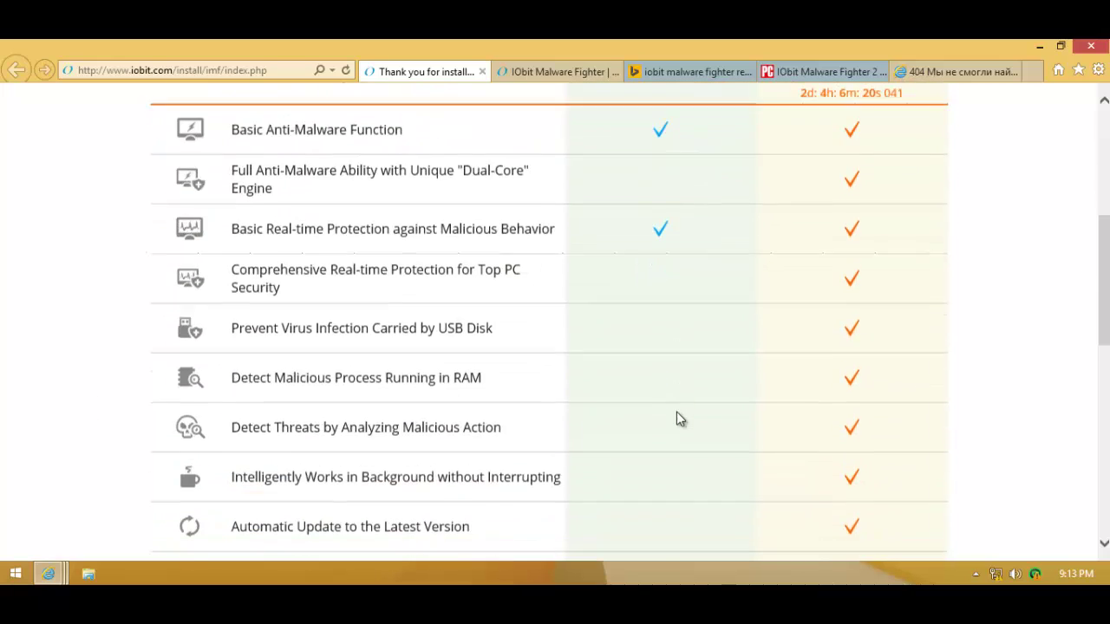
scroll(679, 420, "down", 1)
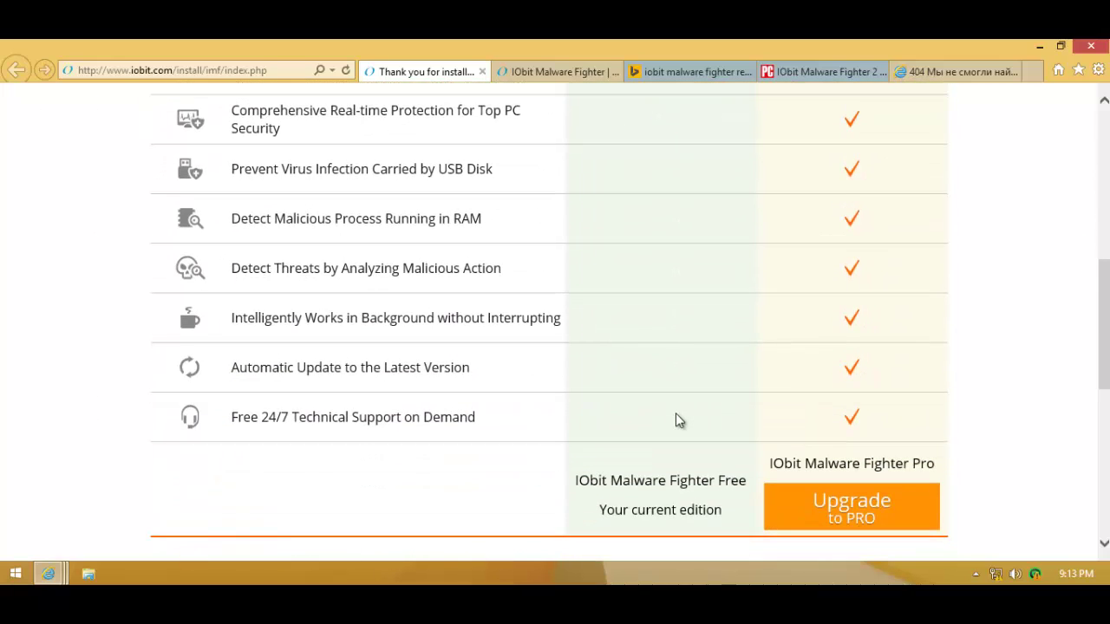
scroll(679, 420, "up", 3)
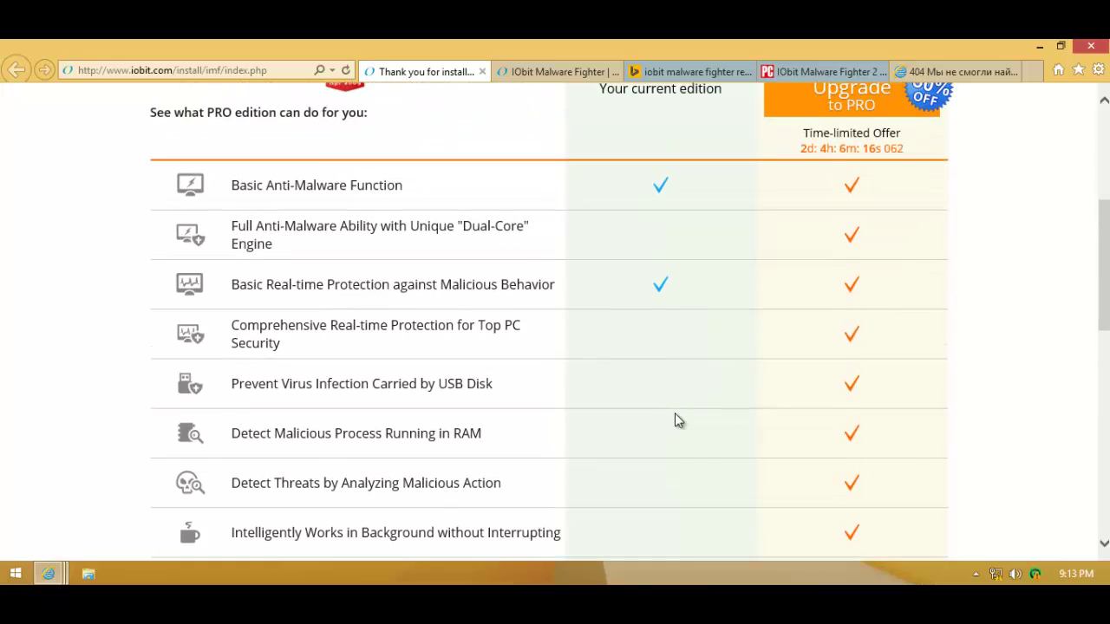
scroll(671, 418, "up", 3)
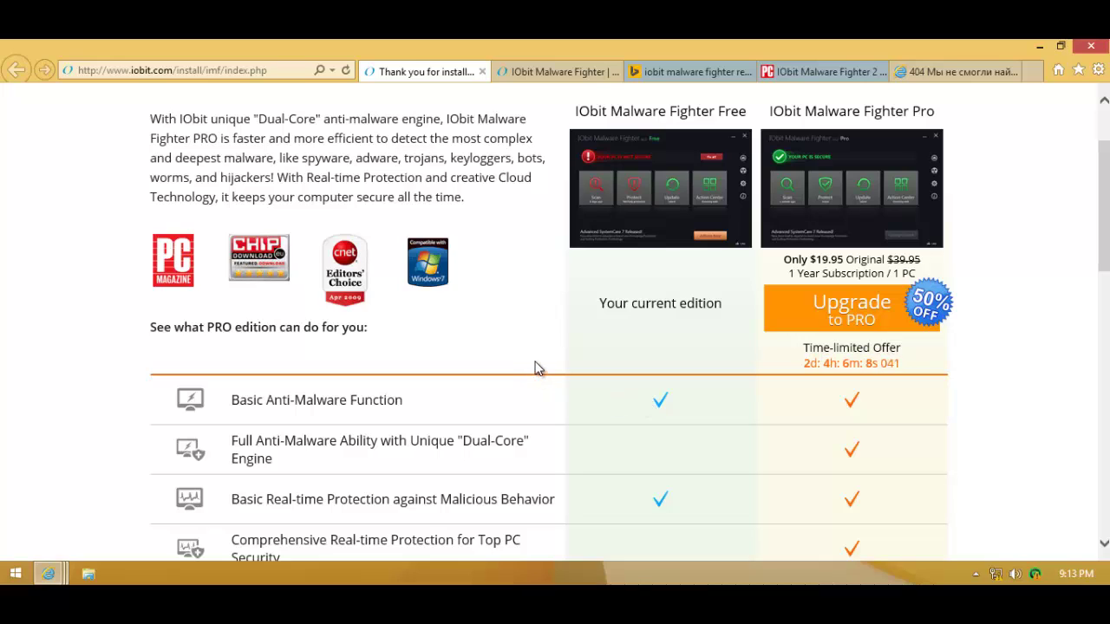
Step: Look through the full Free versus Pro feature table on the post-install page, down to the technical support row
scroll(704, 372, "down", 1)
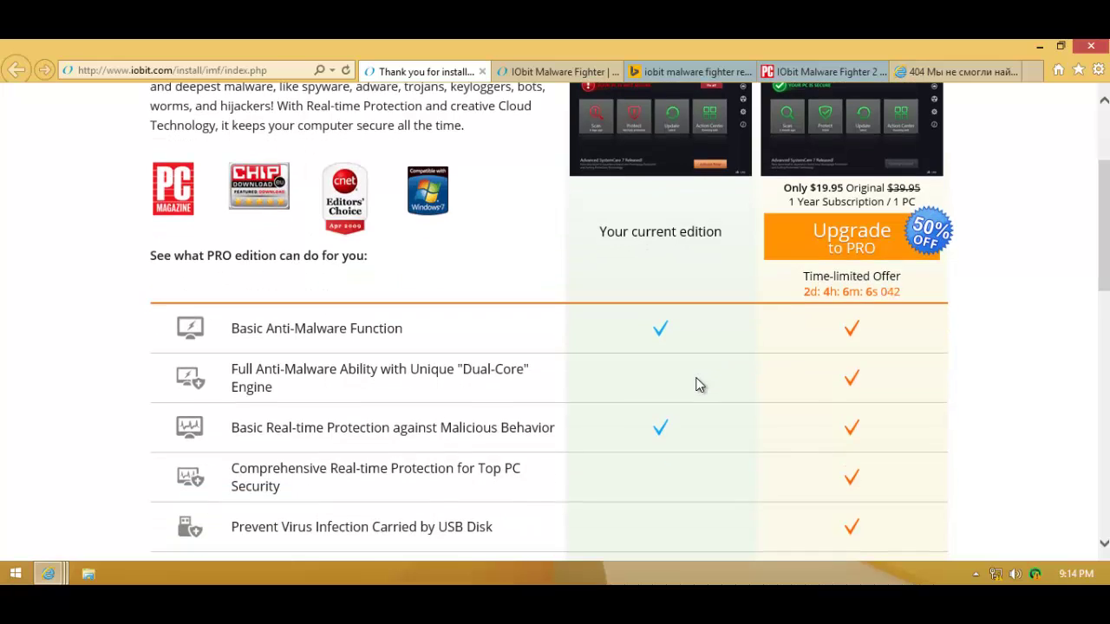
scroll(685, 384, "up", 3)
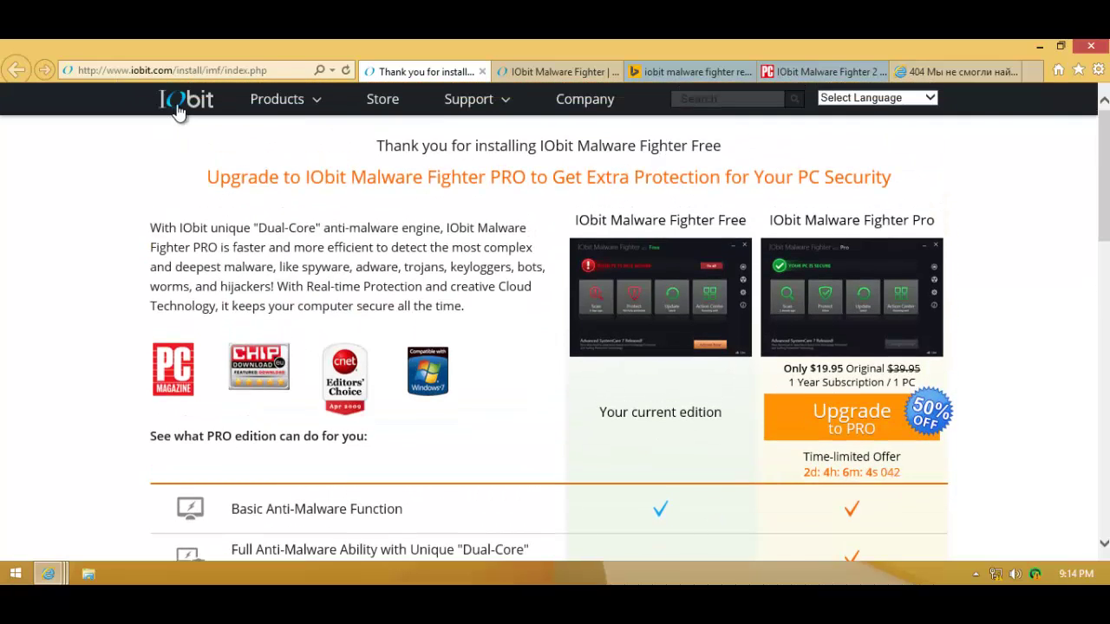
mouse_move(286, 104)
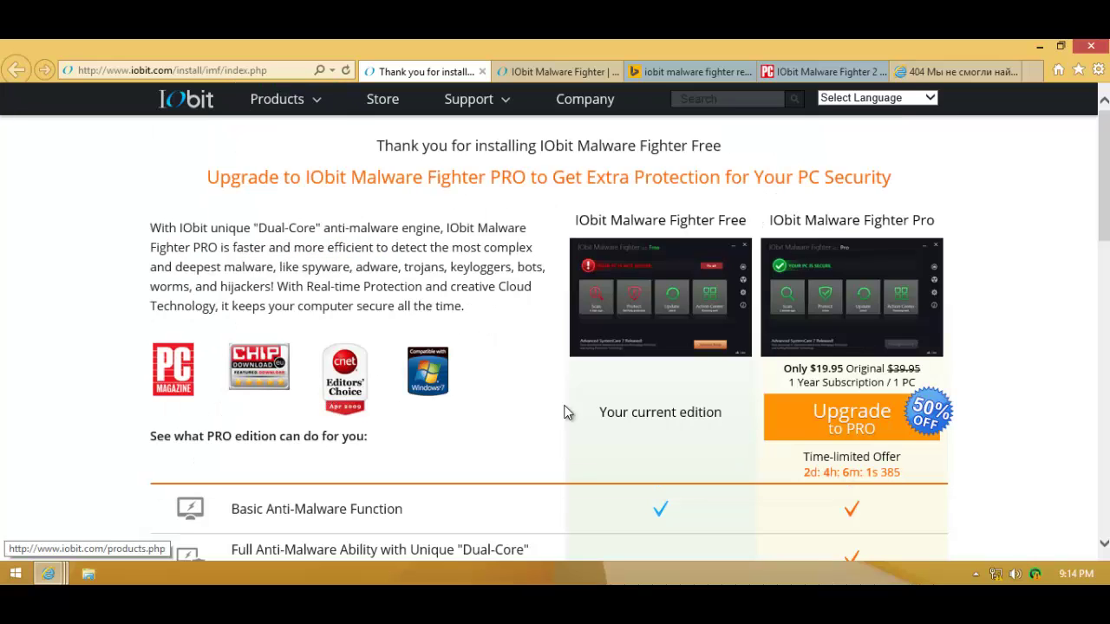
scroll(590, 406, "down", 10)
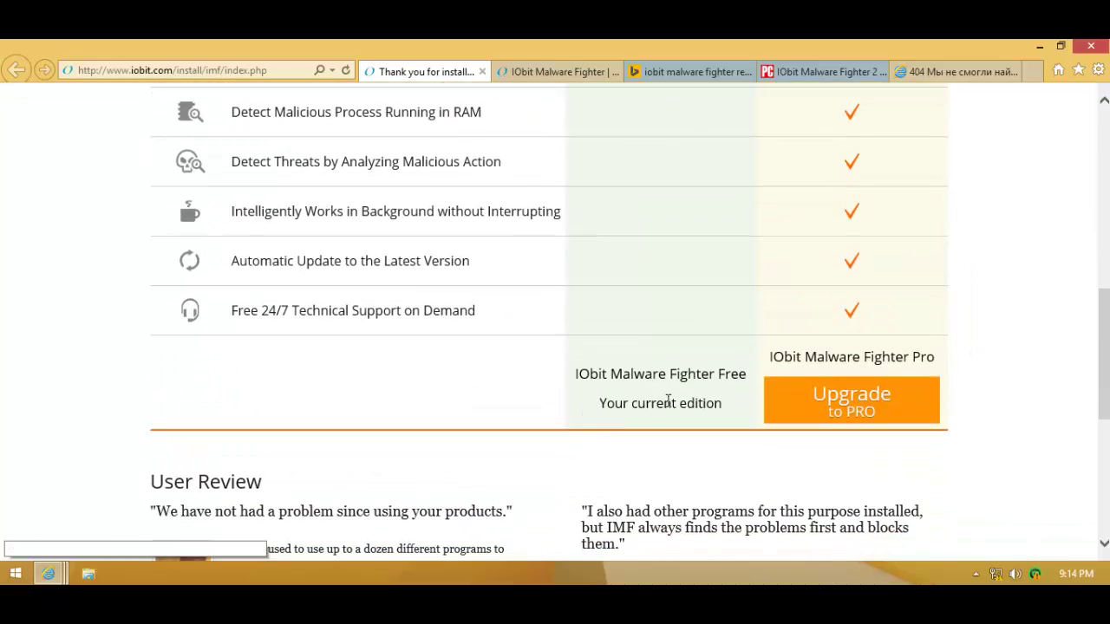
scroll(669, 403, "up", 1)
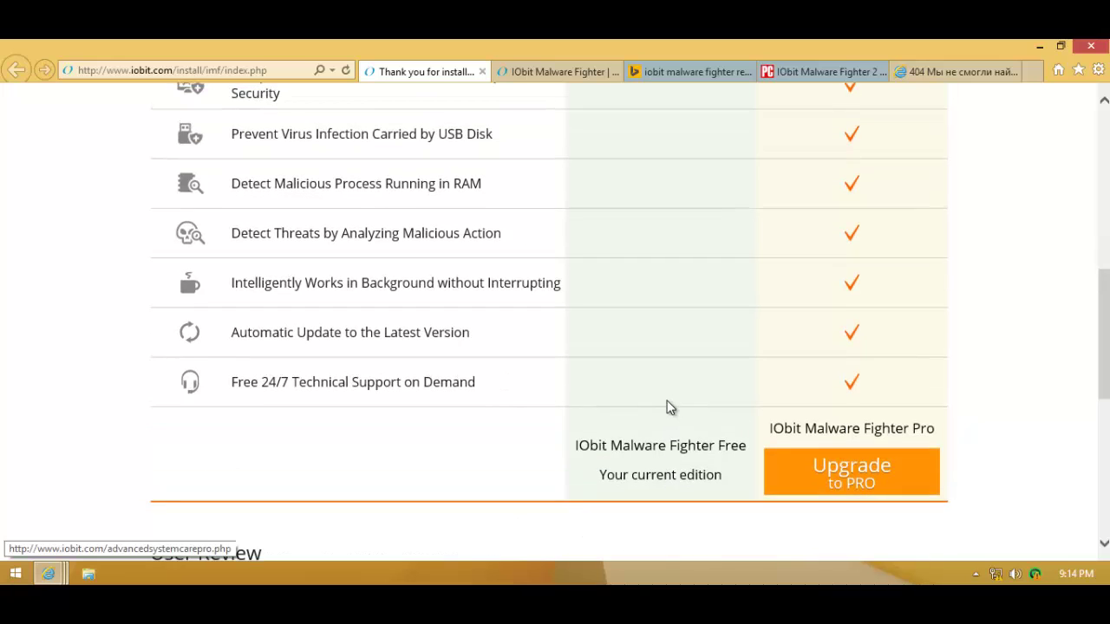
scroll(668, 405, "up", 4)
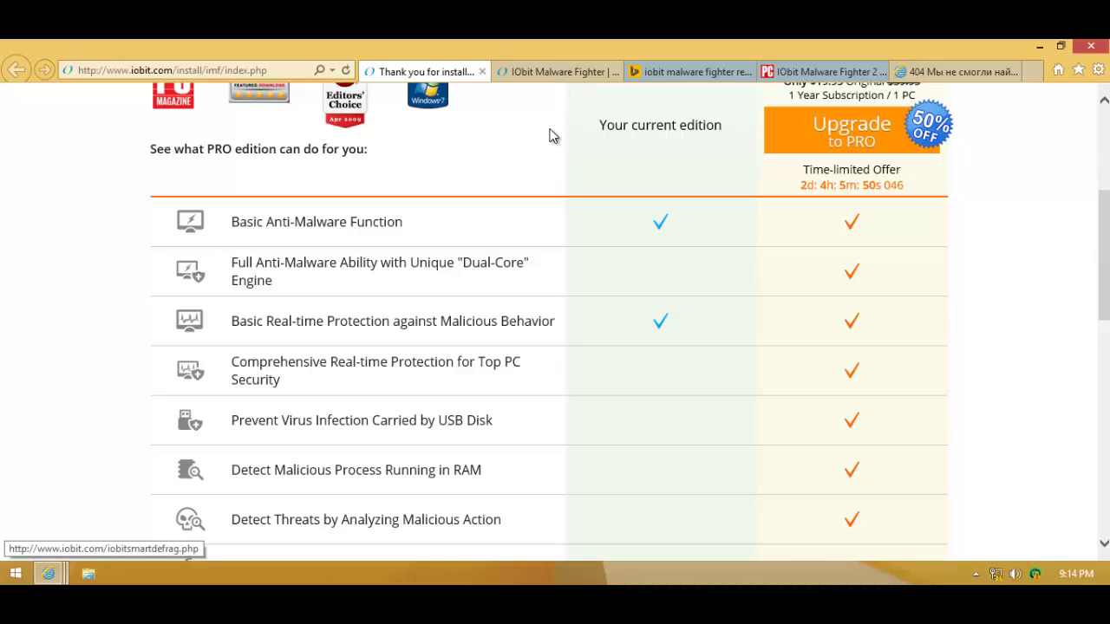
Step: Switch to the IObit Malware Fighter 2 Free product page and review its description and IMF Free versus IMF Pro table
left_click(588, 74)
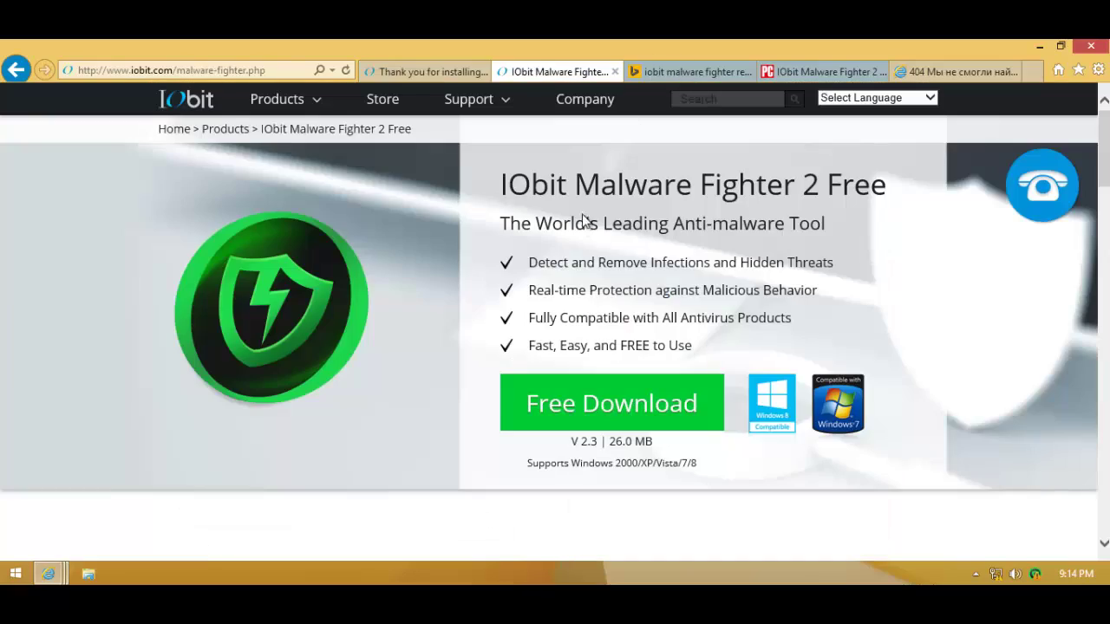
scroll(567, 251, "down", 1)
scroll(565, 260, "down", 8)
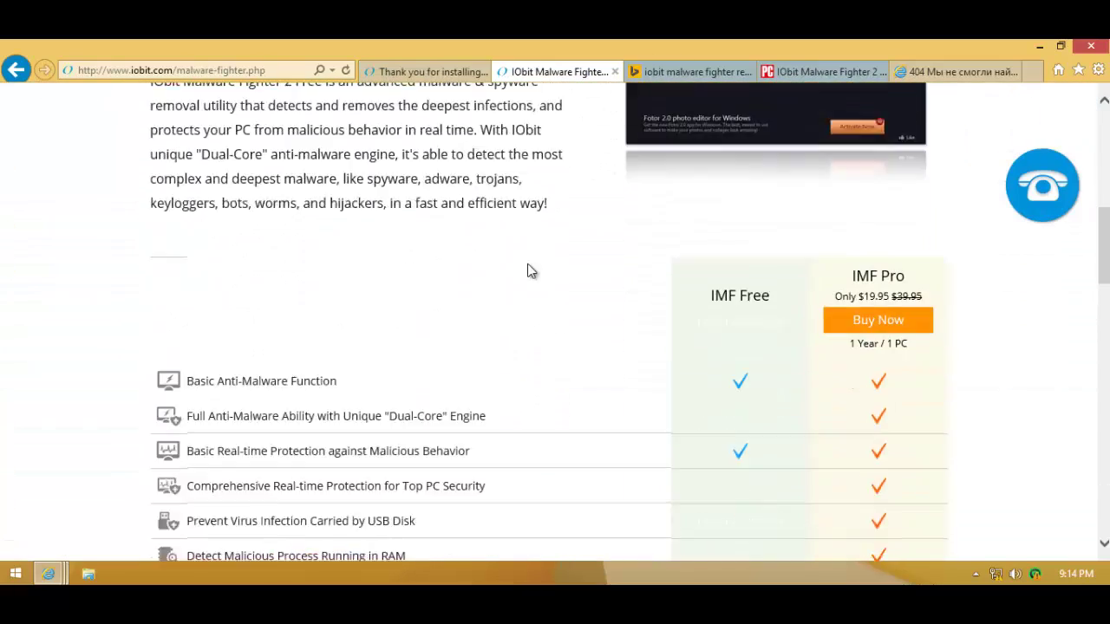
scroll(530, 272, "up", 9)
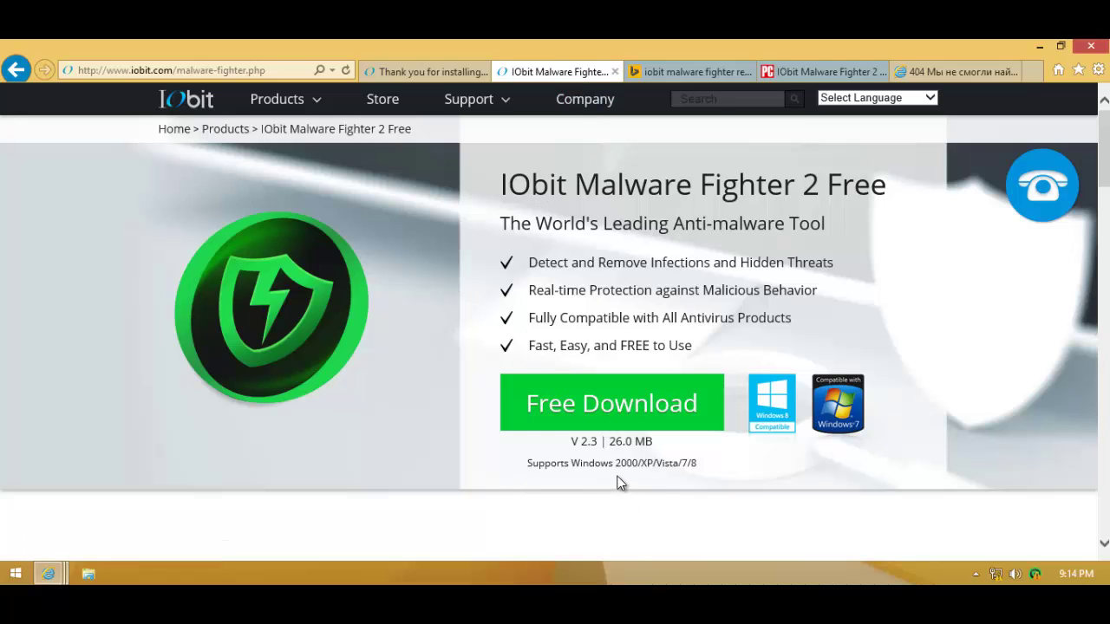
Step: View the Bing results for "iobit malware fighter review", and return to the award badges on the IObit post-install page
left_click(687, 71)
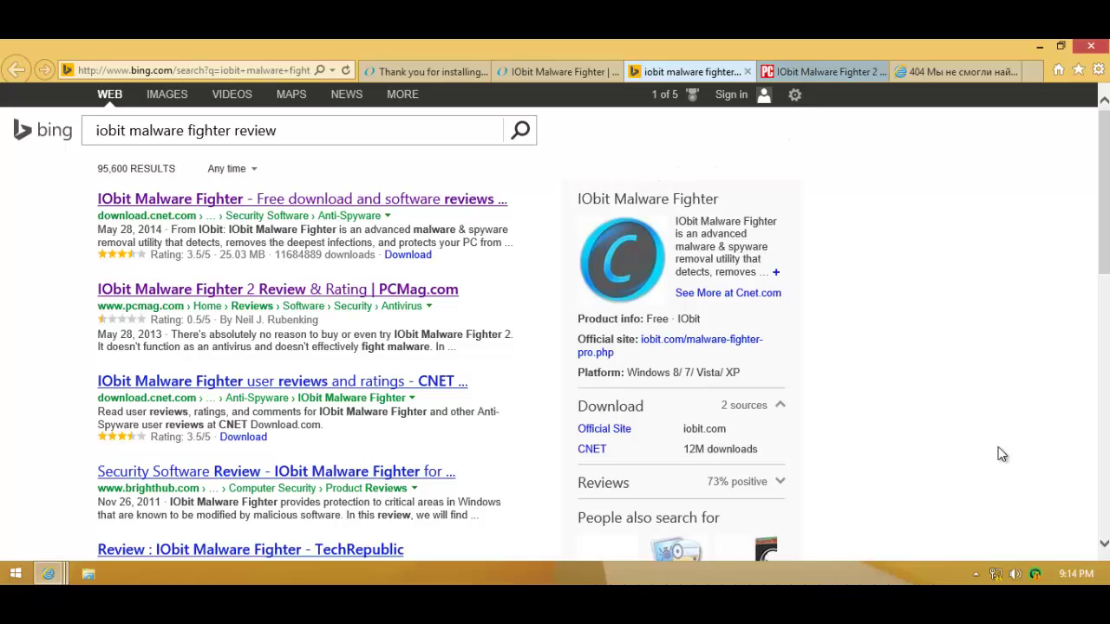
mouse_move(1035, 570)
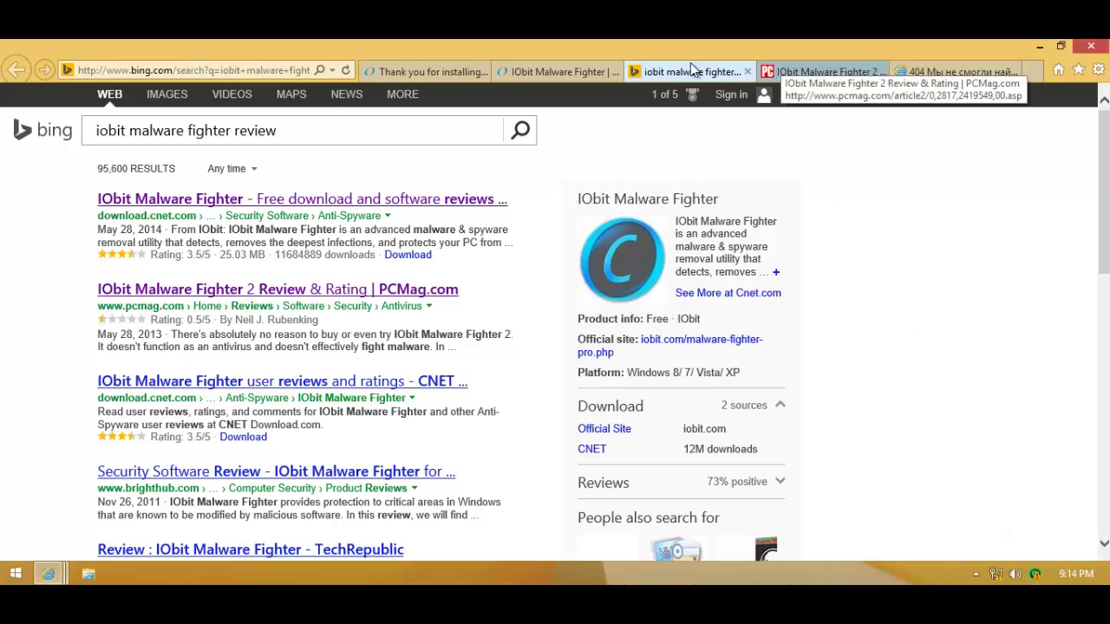
left_click(524, 74)
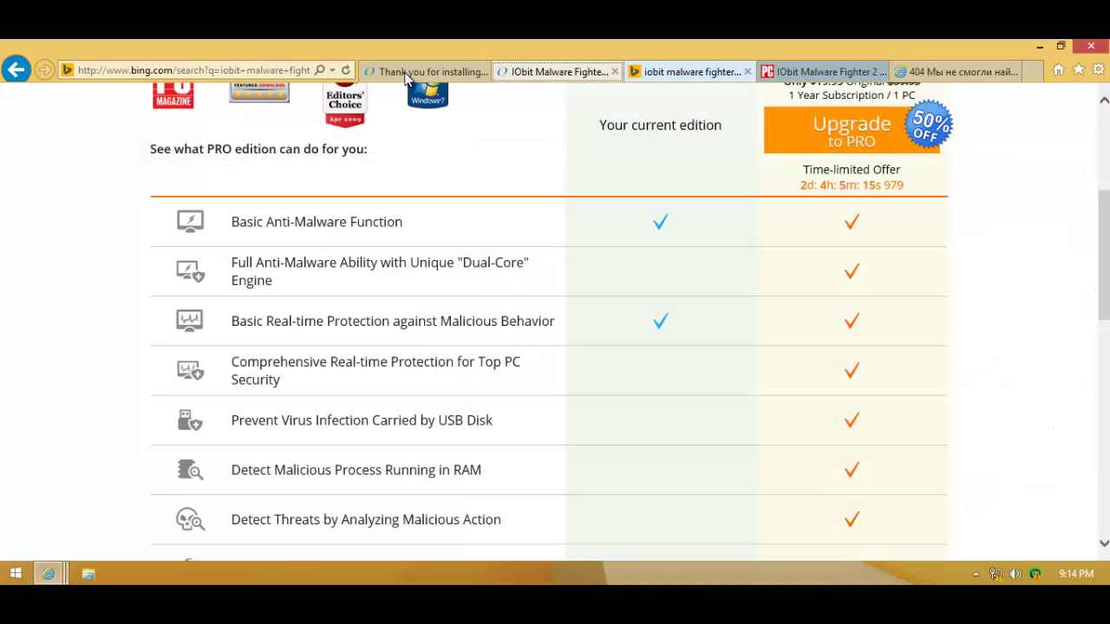
left_click(408, 74)
scroll(395, 164, "up", 2)
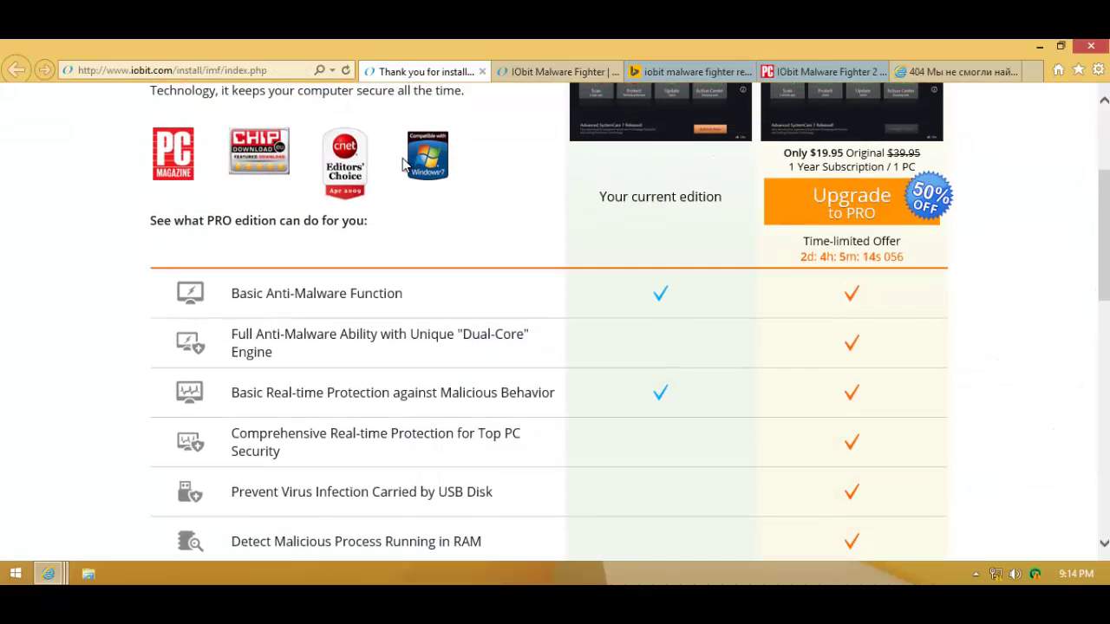
scroll(174, 247, "up", 2)
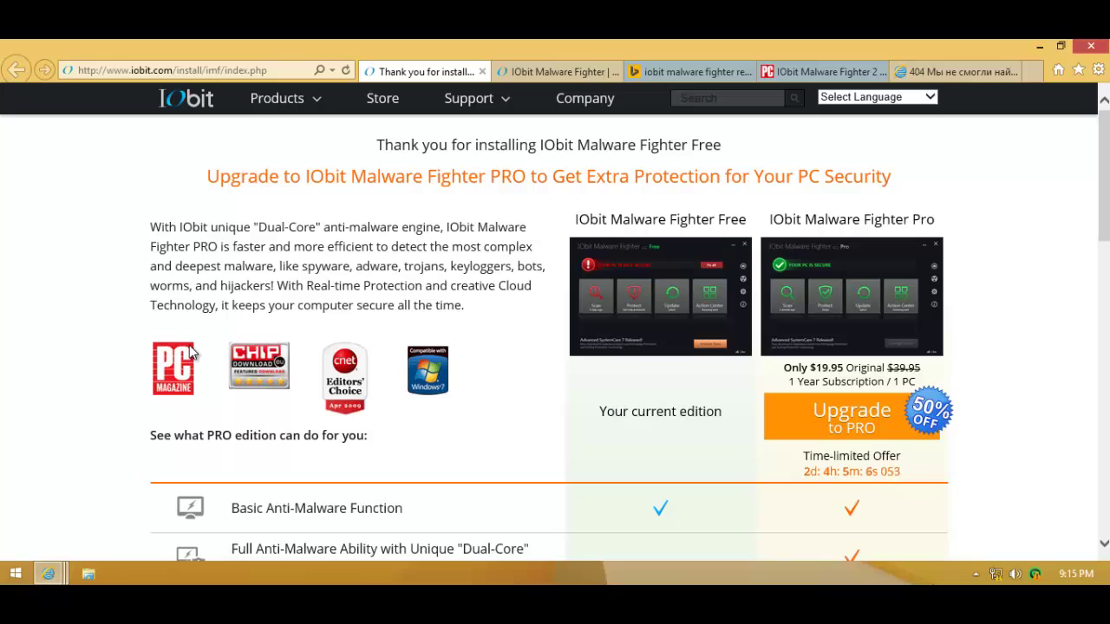
Step: Compare the editor rating in PCMag's IObit Malware Fighter 2 review with the PC Magazine badge on the post-install page
left_click(757, 71)
scroll(208, 173, "down", 3)
mouse_move(217, 146)
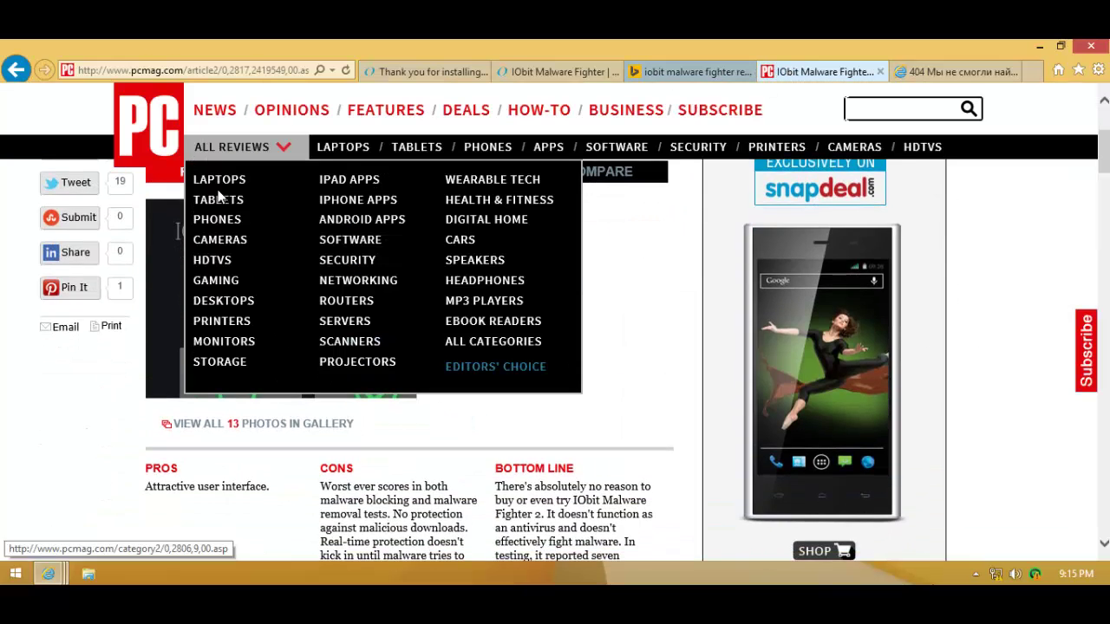
scroll(173, 213, "up", 3)
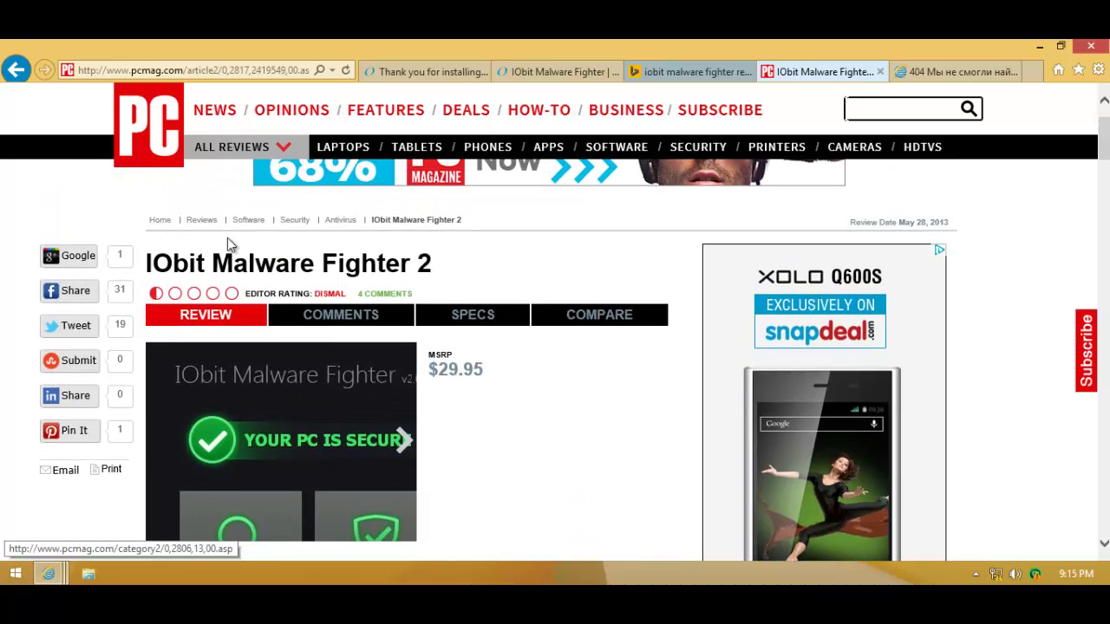
scroll(217, 249, "down", 1)
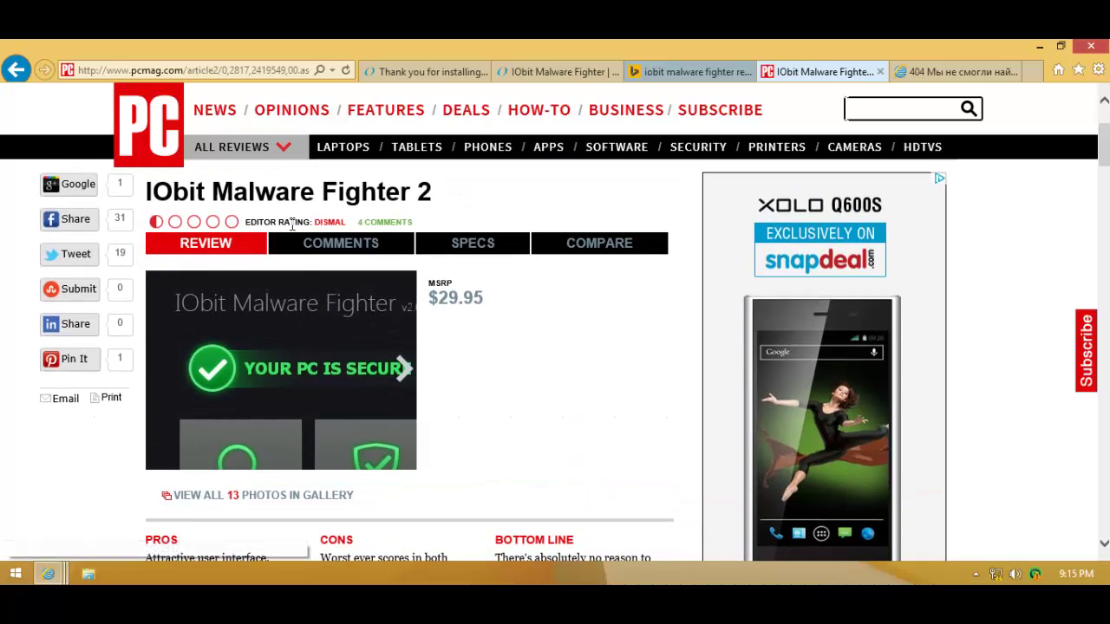
left_click(423, 72)
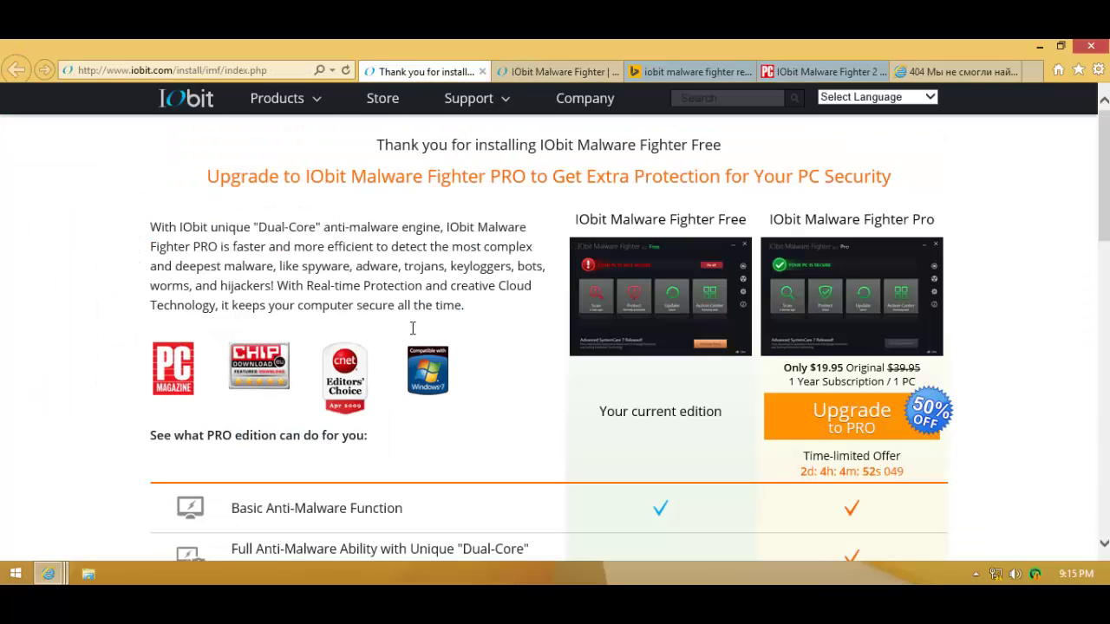
left_click(816, 69)
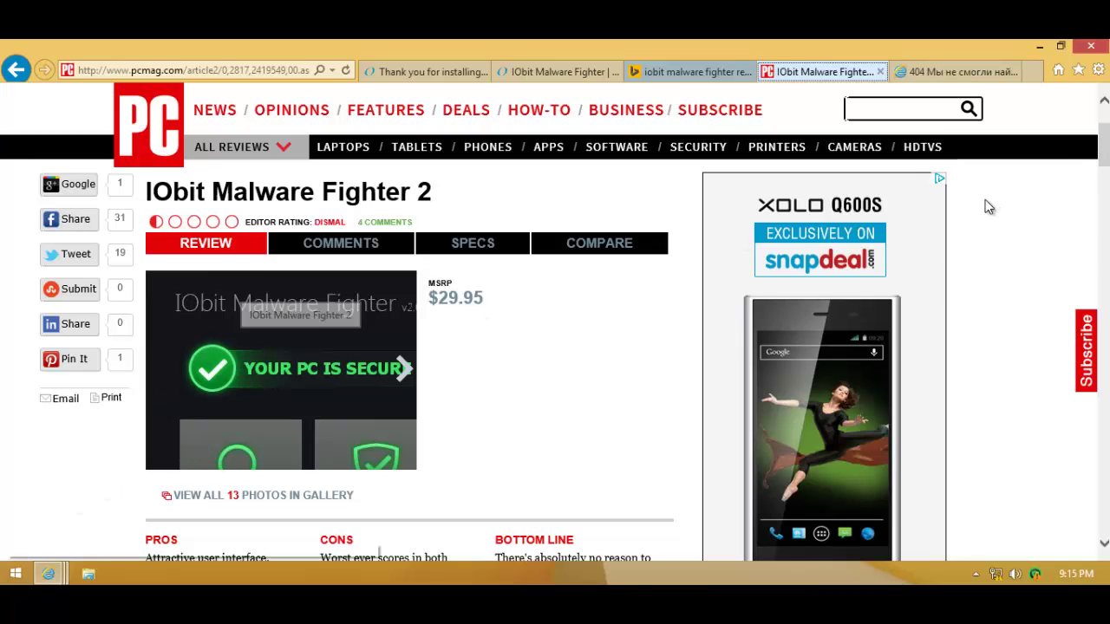
Step: Read the PCMag review's Pros, Cons and Bottom Line, highlighting the Pros text and key Bottom Line sentences
scroll(904, 166, "down", 3)
scroll(287, 334, "up", 1)
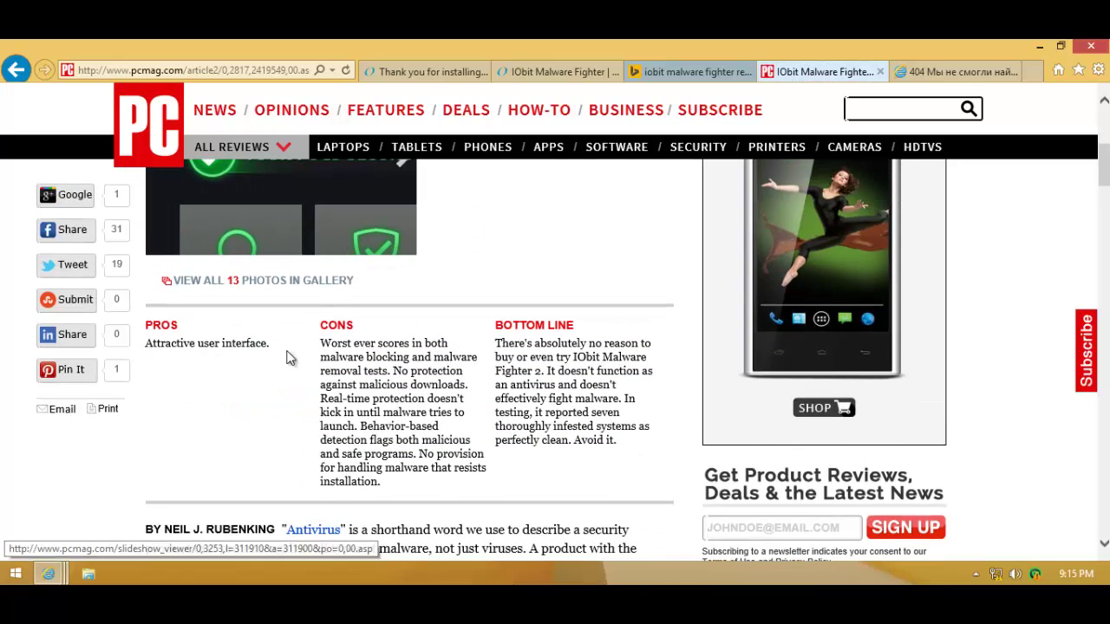
left_click_drag(146, 344, 255, 349)
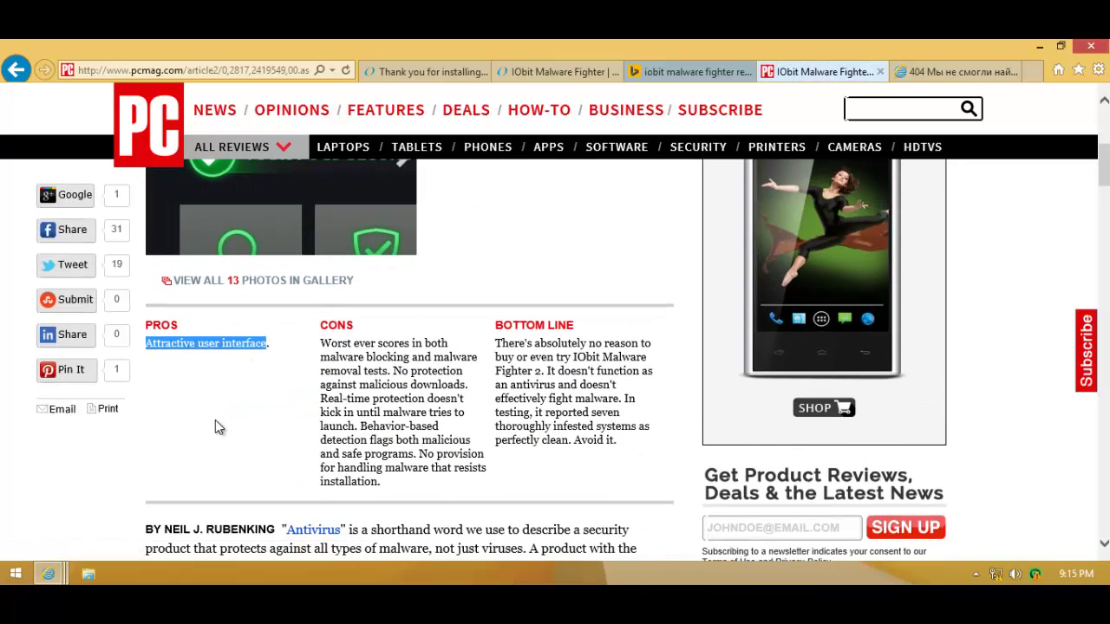
left_click(255, 344)
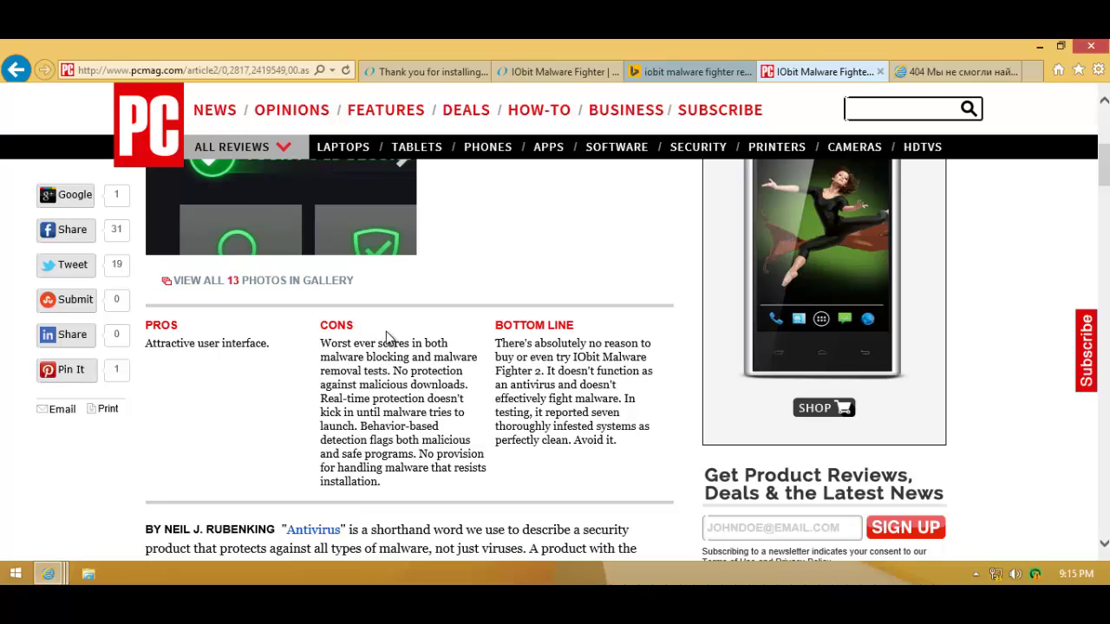
left_click_drag(496, 344, 619, 407)
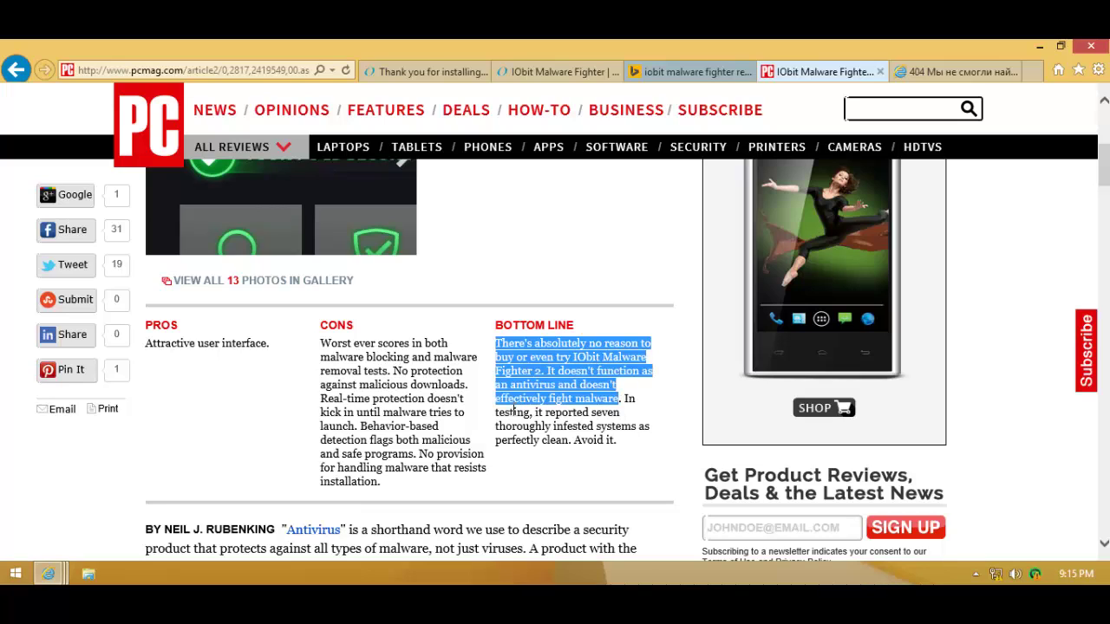
left_click(624, 398)
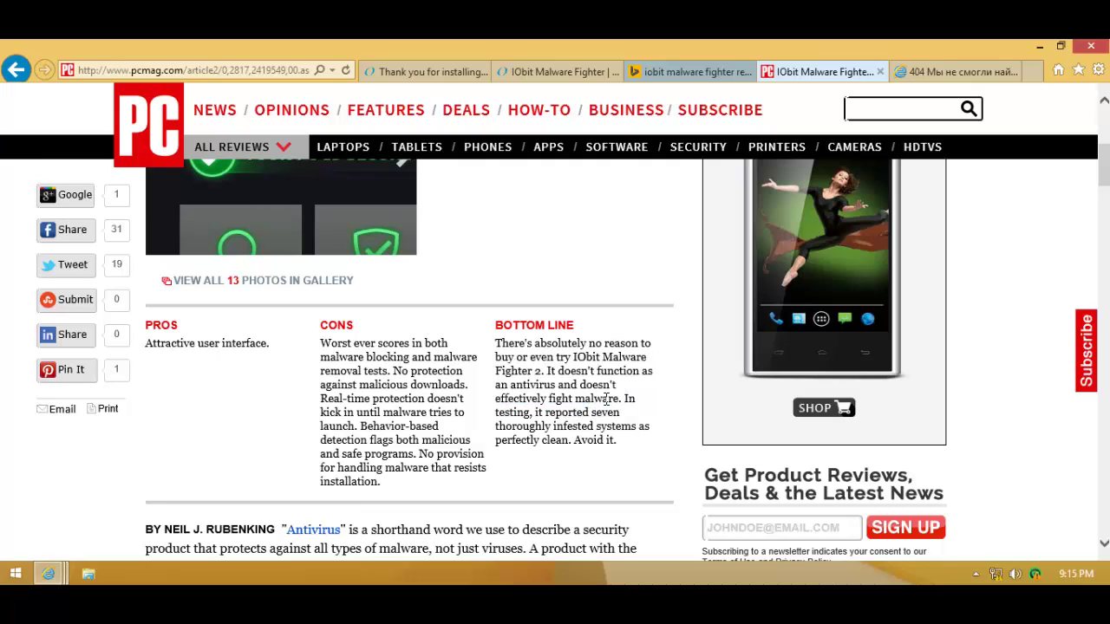
left_click_drag(536, 414, 567, 443)
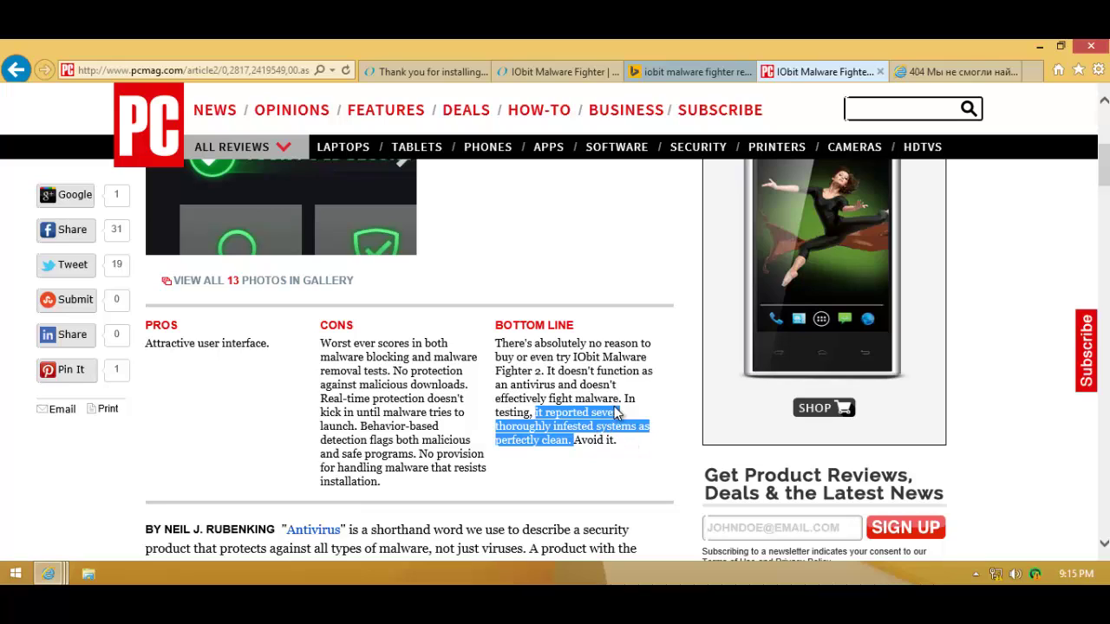
left_click(517, 348)
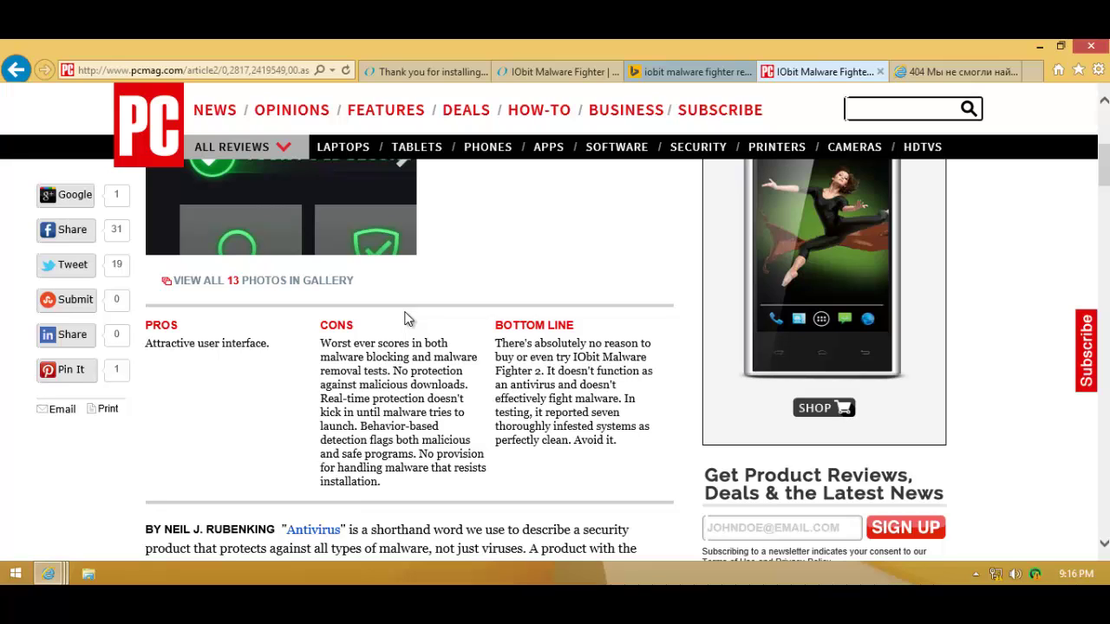
Step: Return to the review's heading and close the browser with all its tabs
scroll(348, 389, "up", 2)
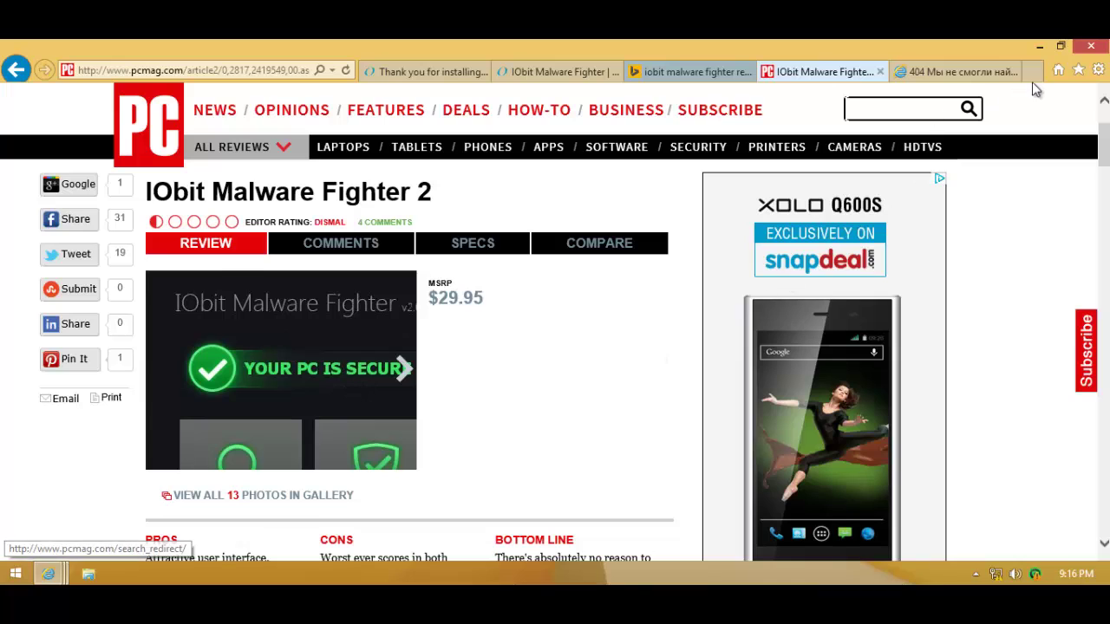
left_click(1091, 46)
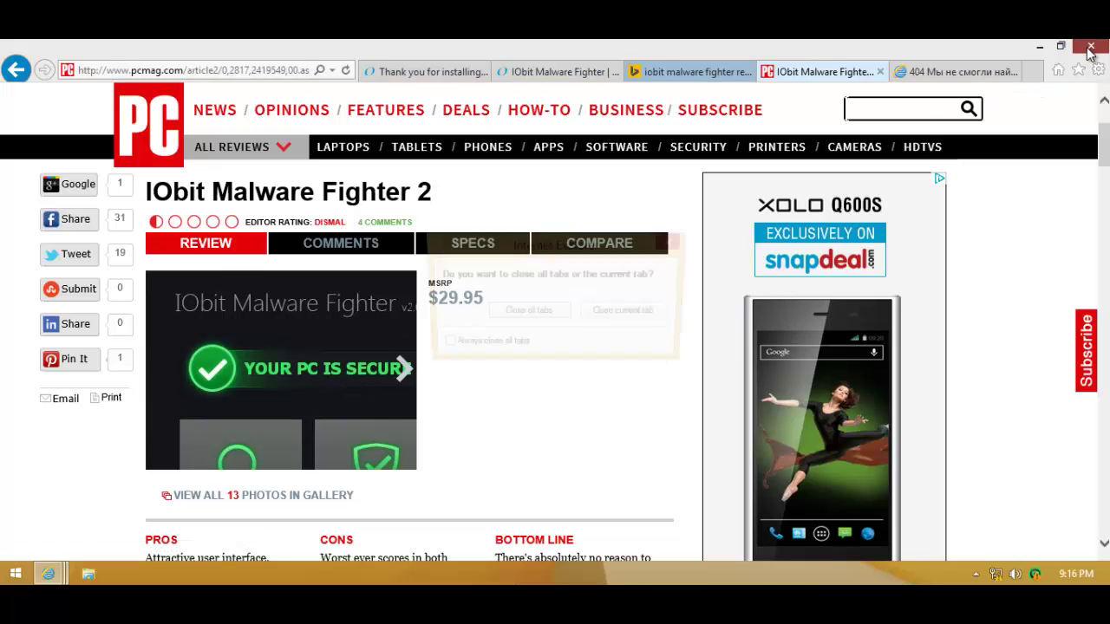
left_click(539, 316)
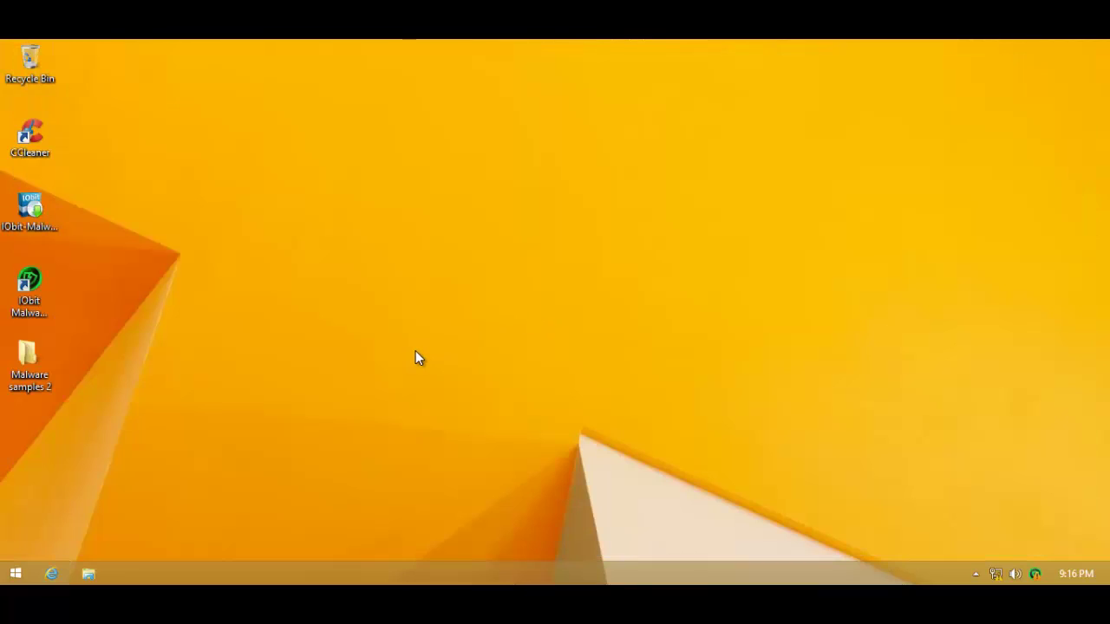